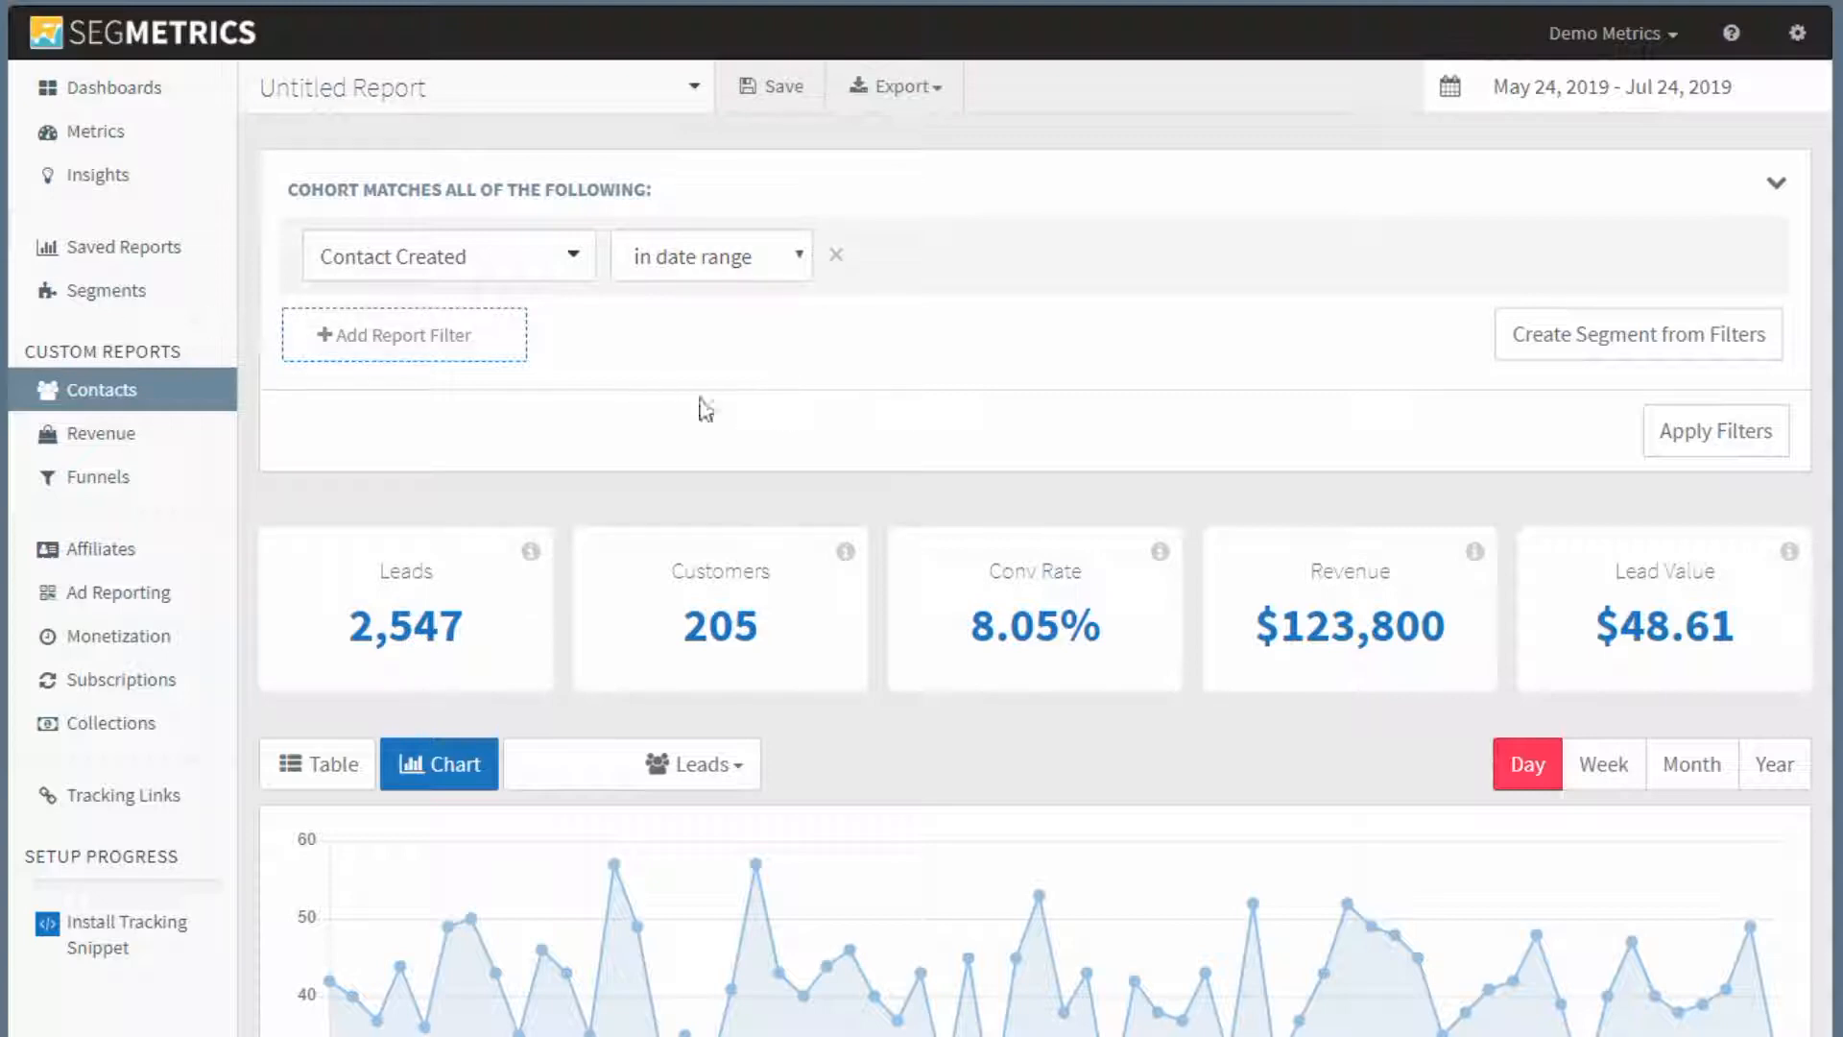
Add a Contact Custom Field filter requiring that _Industry exists, and apply it to the report.
{"action": "left_click", "coordinate": [481, 368]}
{"action": "left_click", "coordinate": [483, 368]}
{"action": "type", "text": "cust"}
{"action": "left_click", "coordinate": [471, 437]}
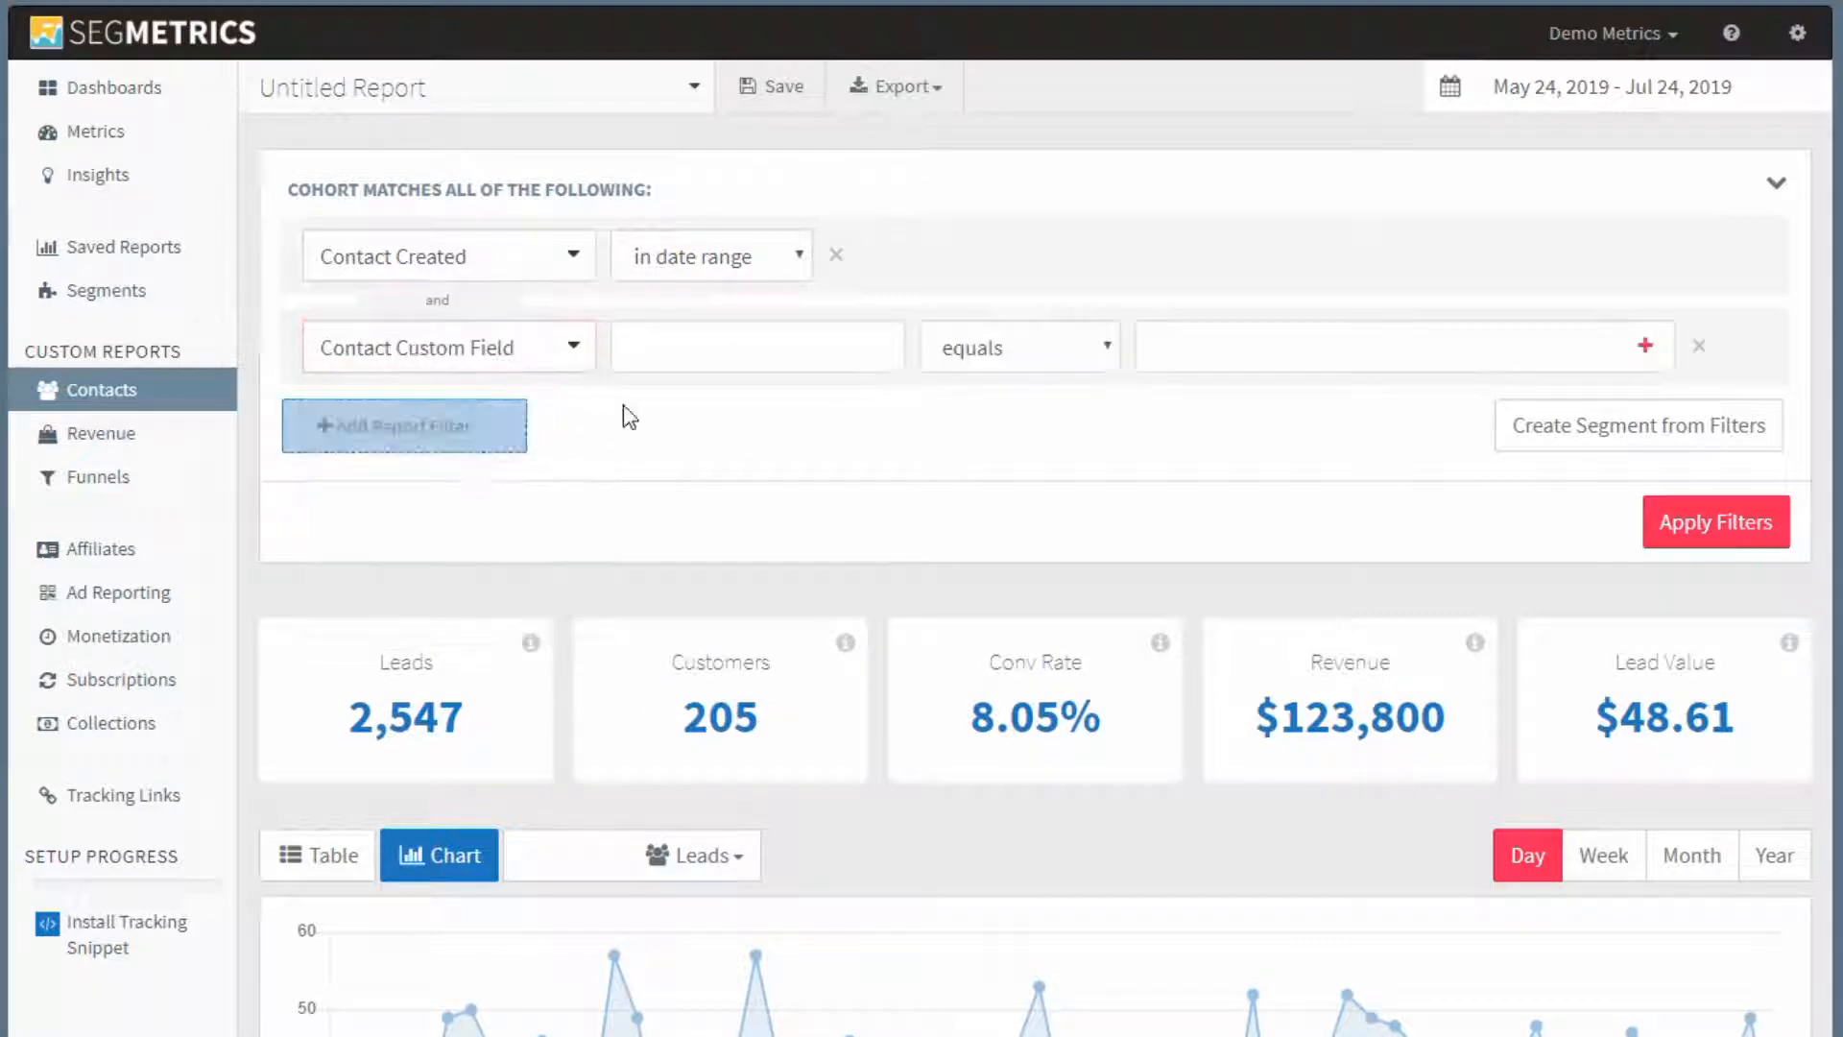
{"action": "left_click", "coordinate": [676, 361]}
{"action": "type", "text": "in"}
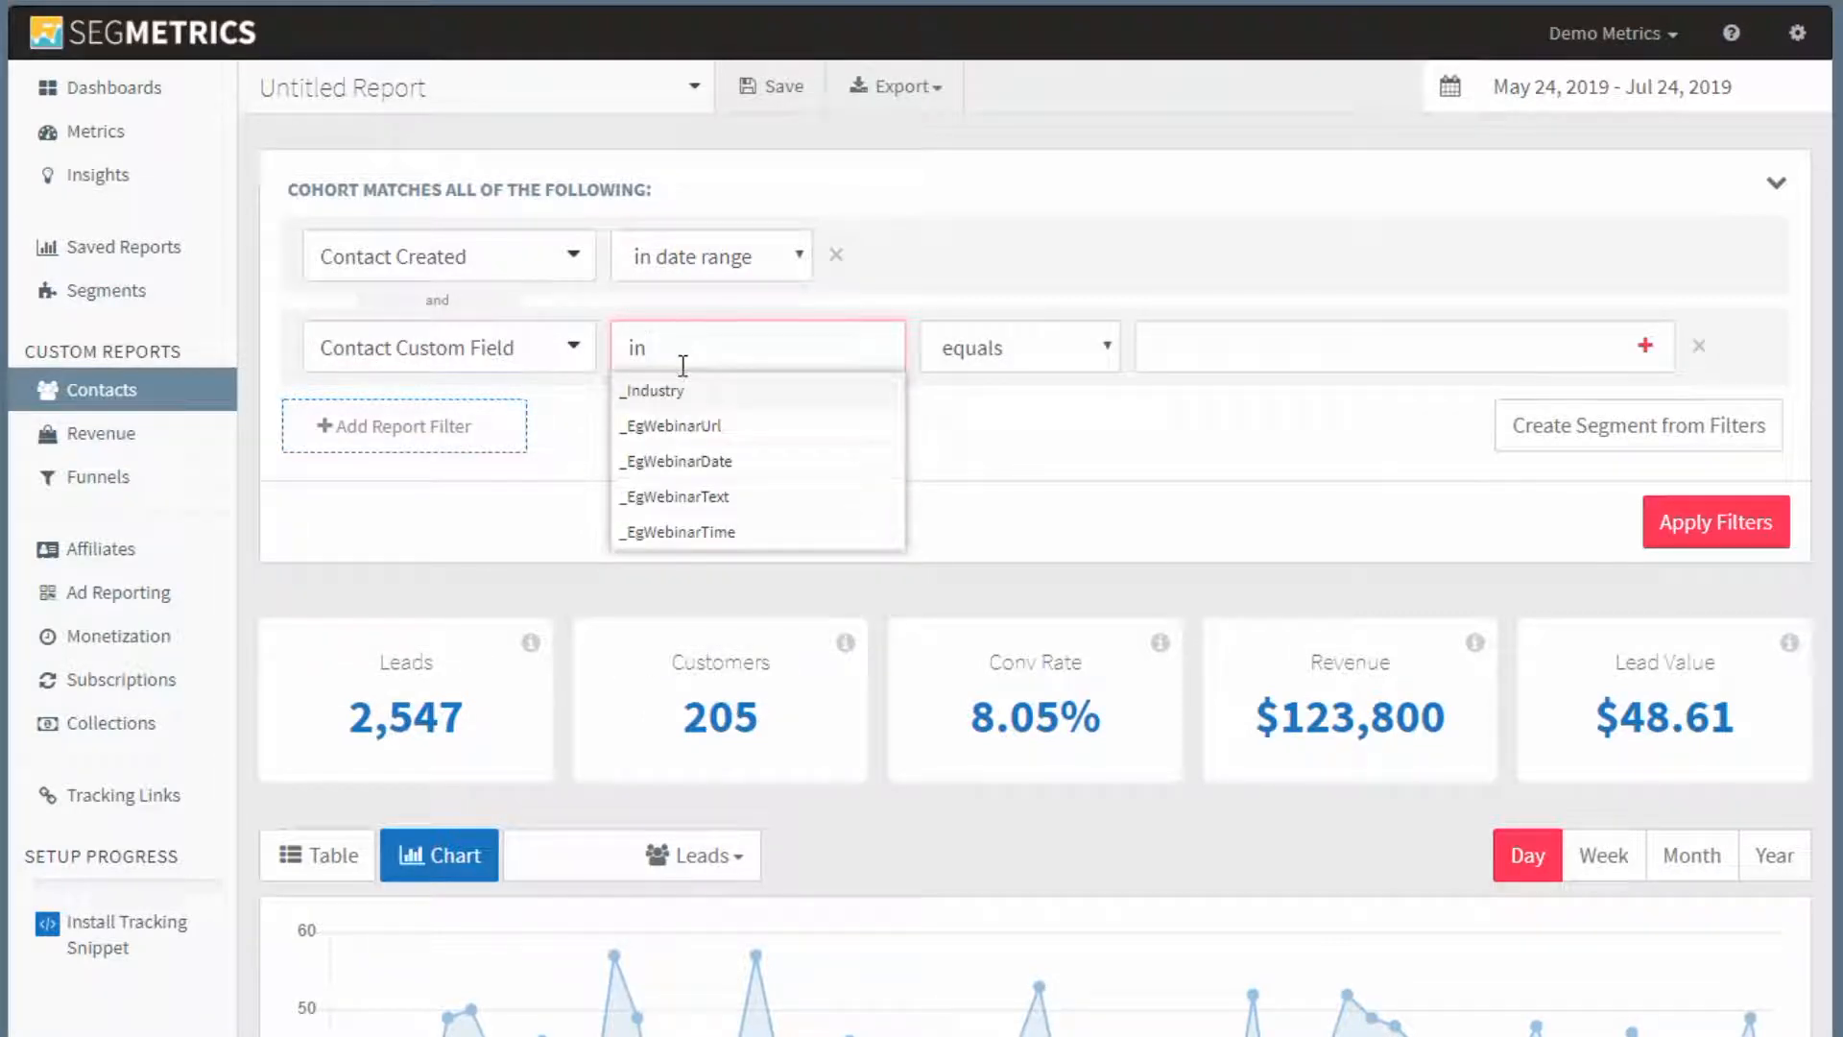
{"action": "left_click", "coordinate": [689, 394]}
{"action": "left_click", "coordinate": [1029, 361]}
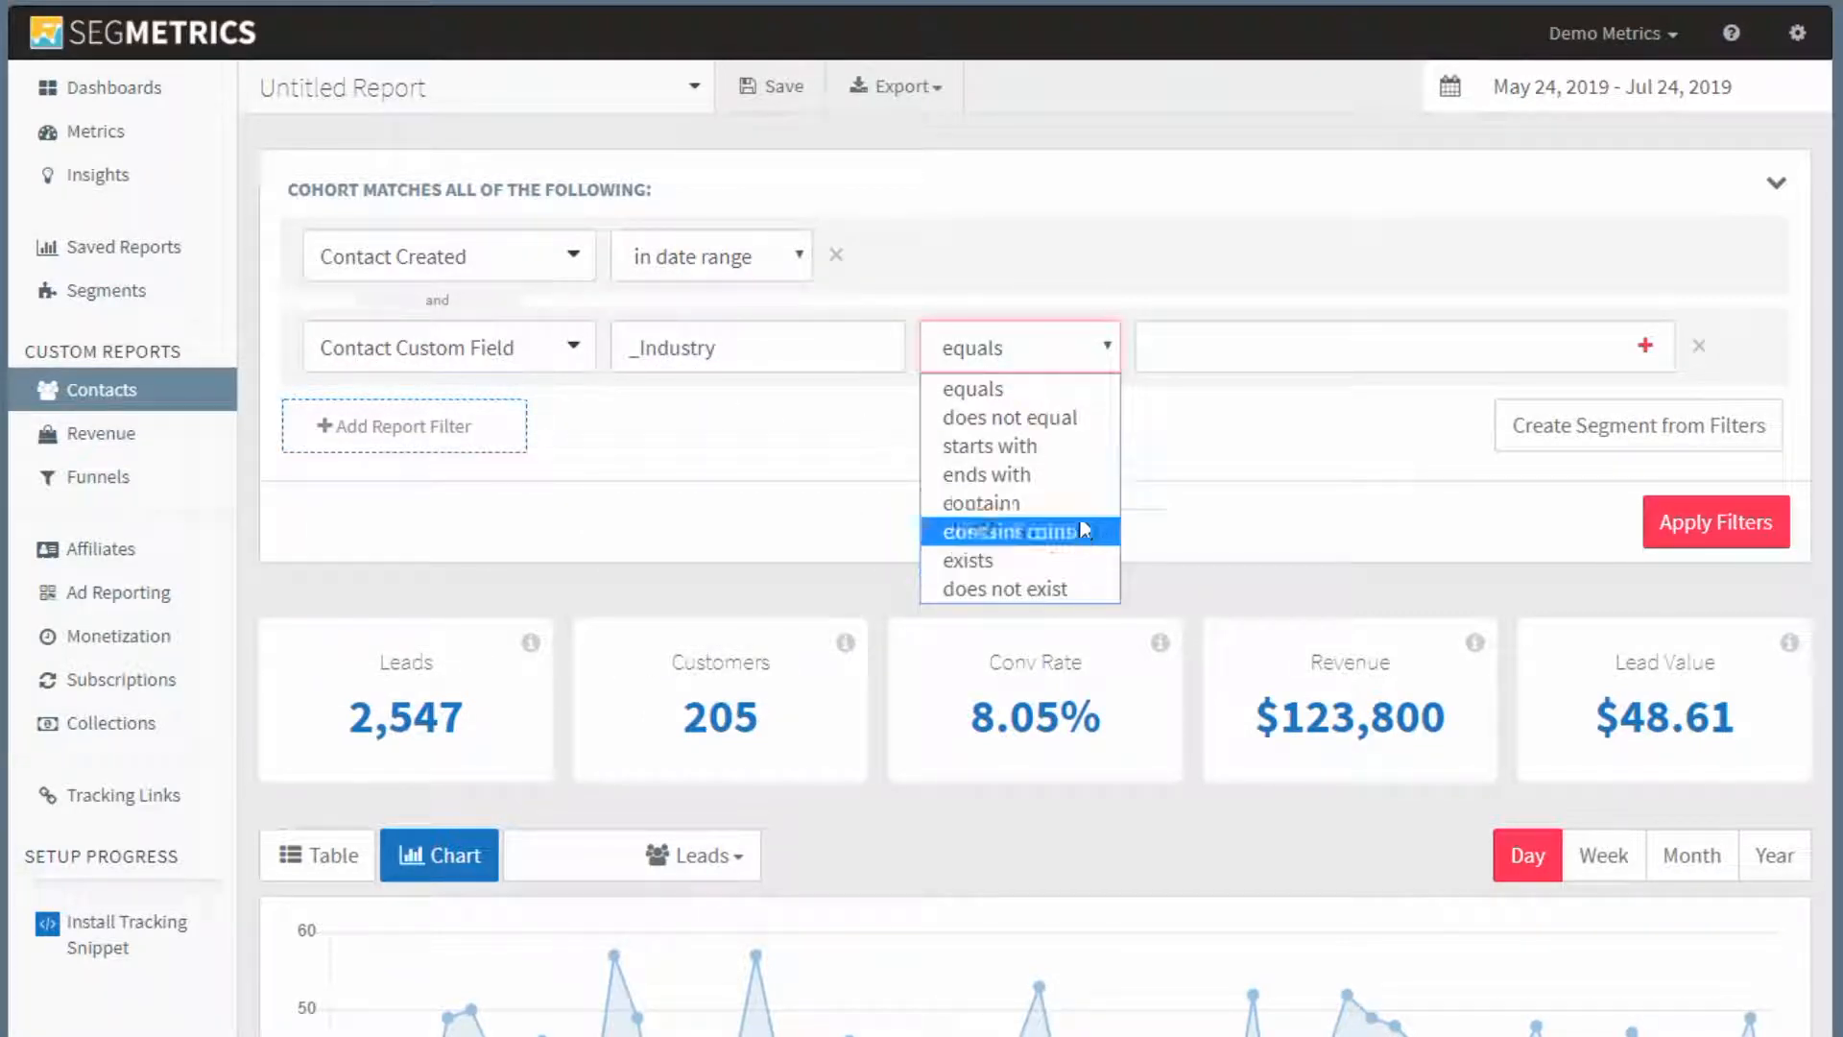
{"action": "left_click", "coordinate": [1041, 560]}
{"action": "left_click", "coordinate": [1690, 554]}
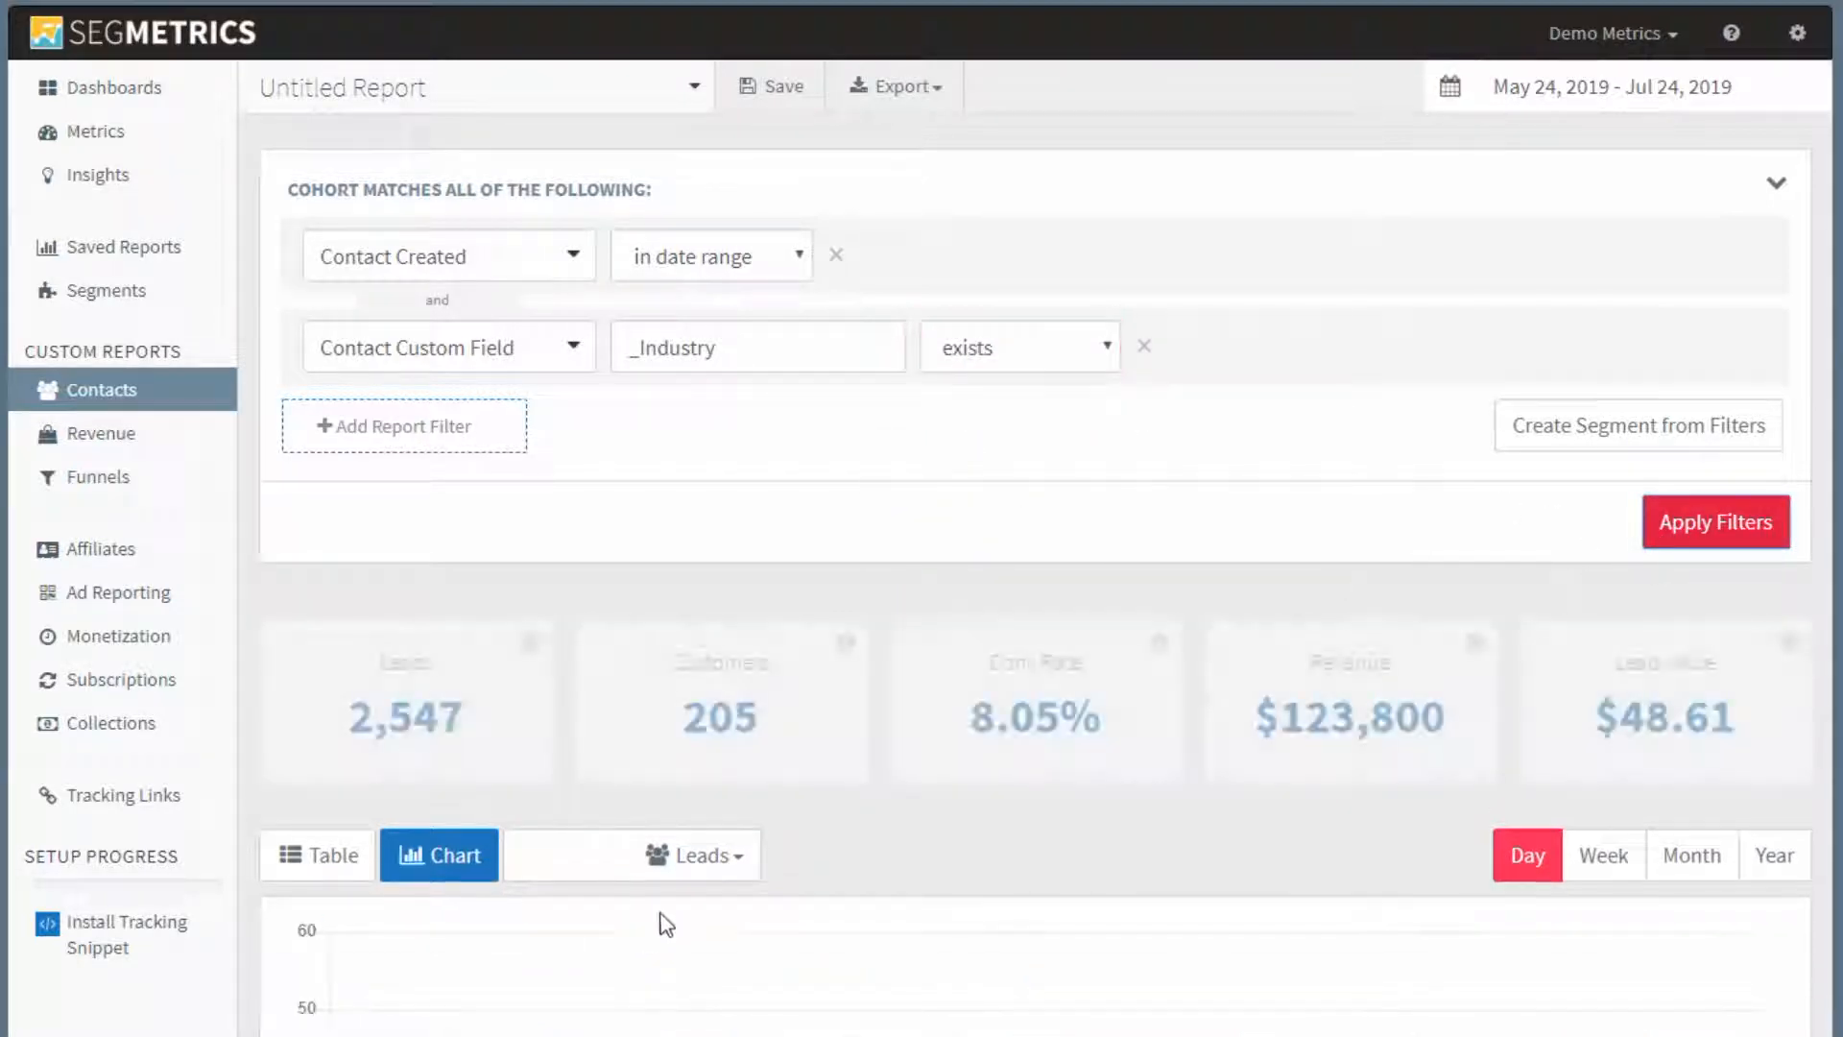
Review the cohort's summary figures for leads, customers, conversion rate and lead value.
{"action": "scroll", "coordinate": [442, 570], "scroll_direction": "down", "scroll_amount": 2}
{"action": "scroll", "coordinate": [1563, 234], "scroll_direction": "up", "scroll_amount": 2}
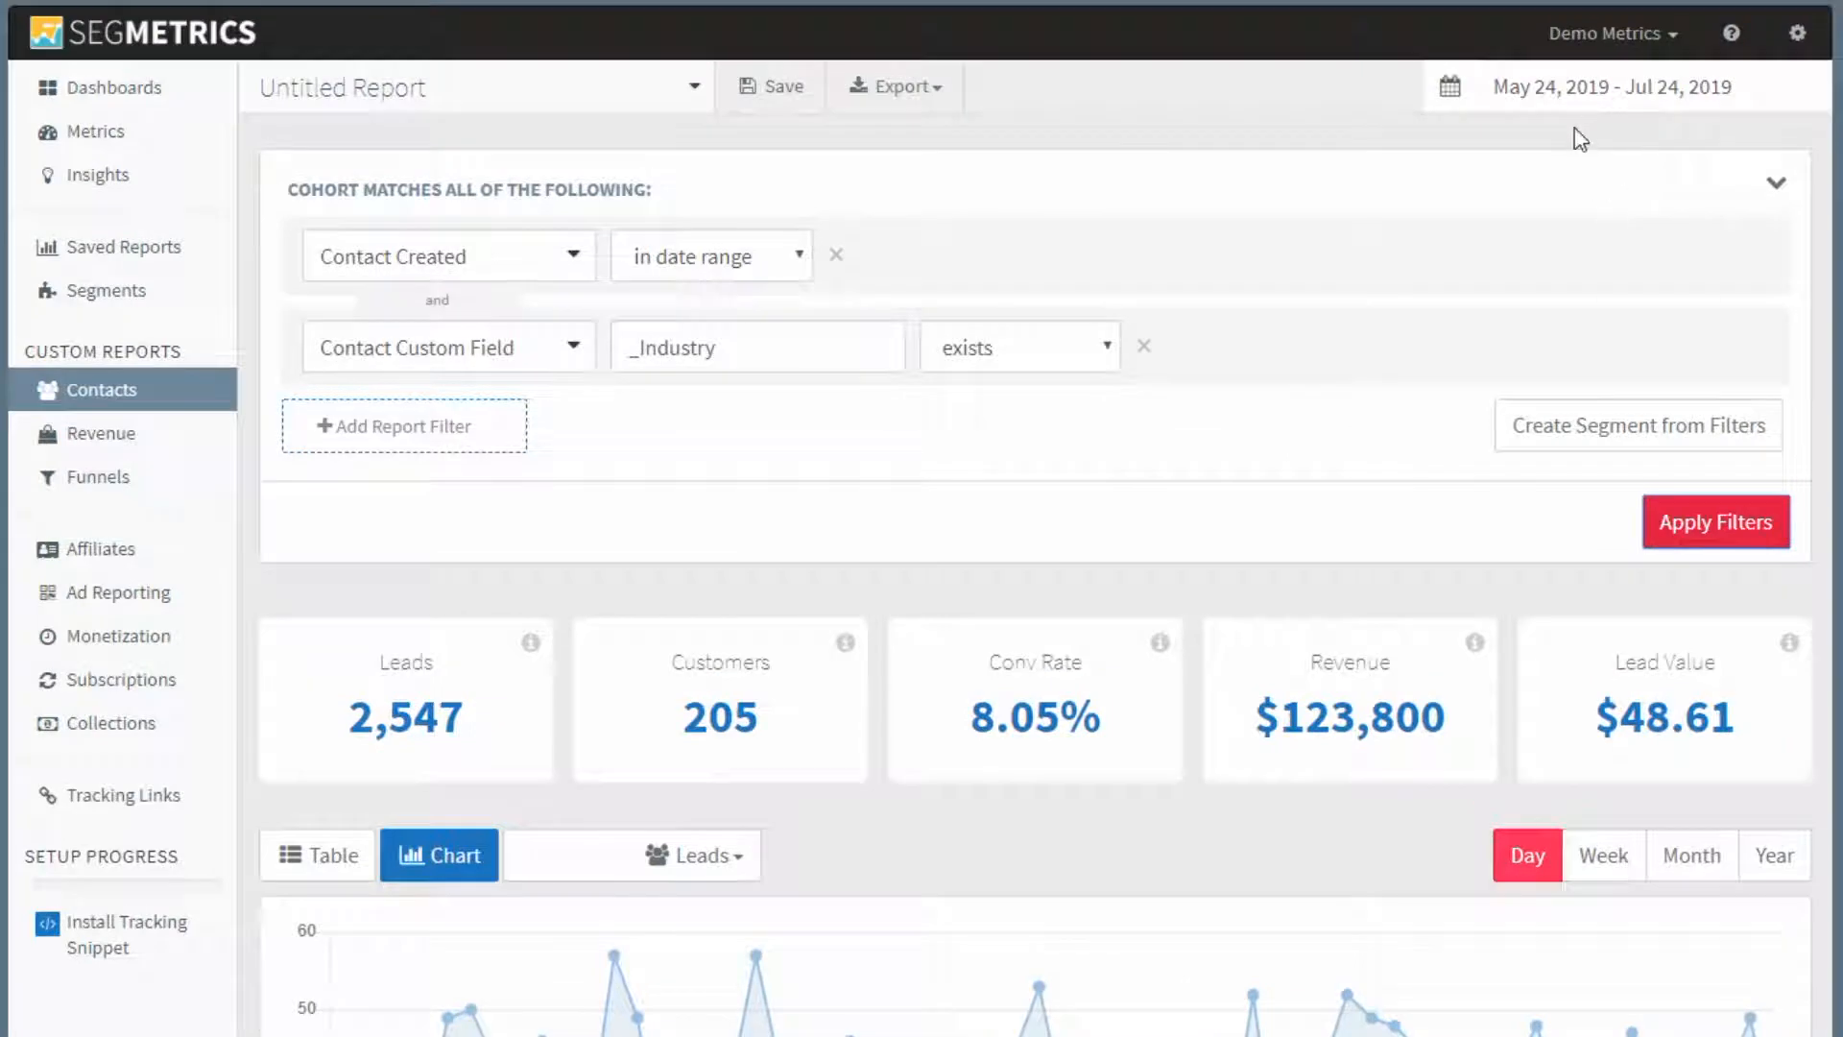
{"action": "scroll", "coordinate": [715, 588], "scroll_direction": "down", "scroll_amount": 2}
{"action": "left_click_drag", "start_coordinate": [337, 544], "coordinate": [498, 535]}
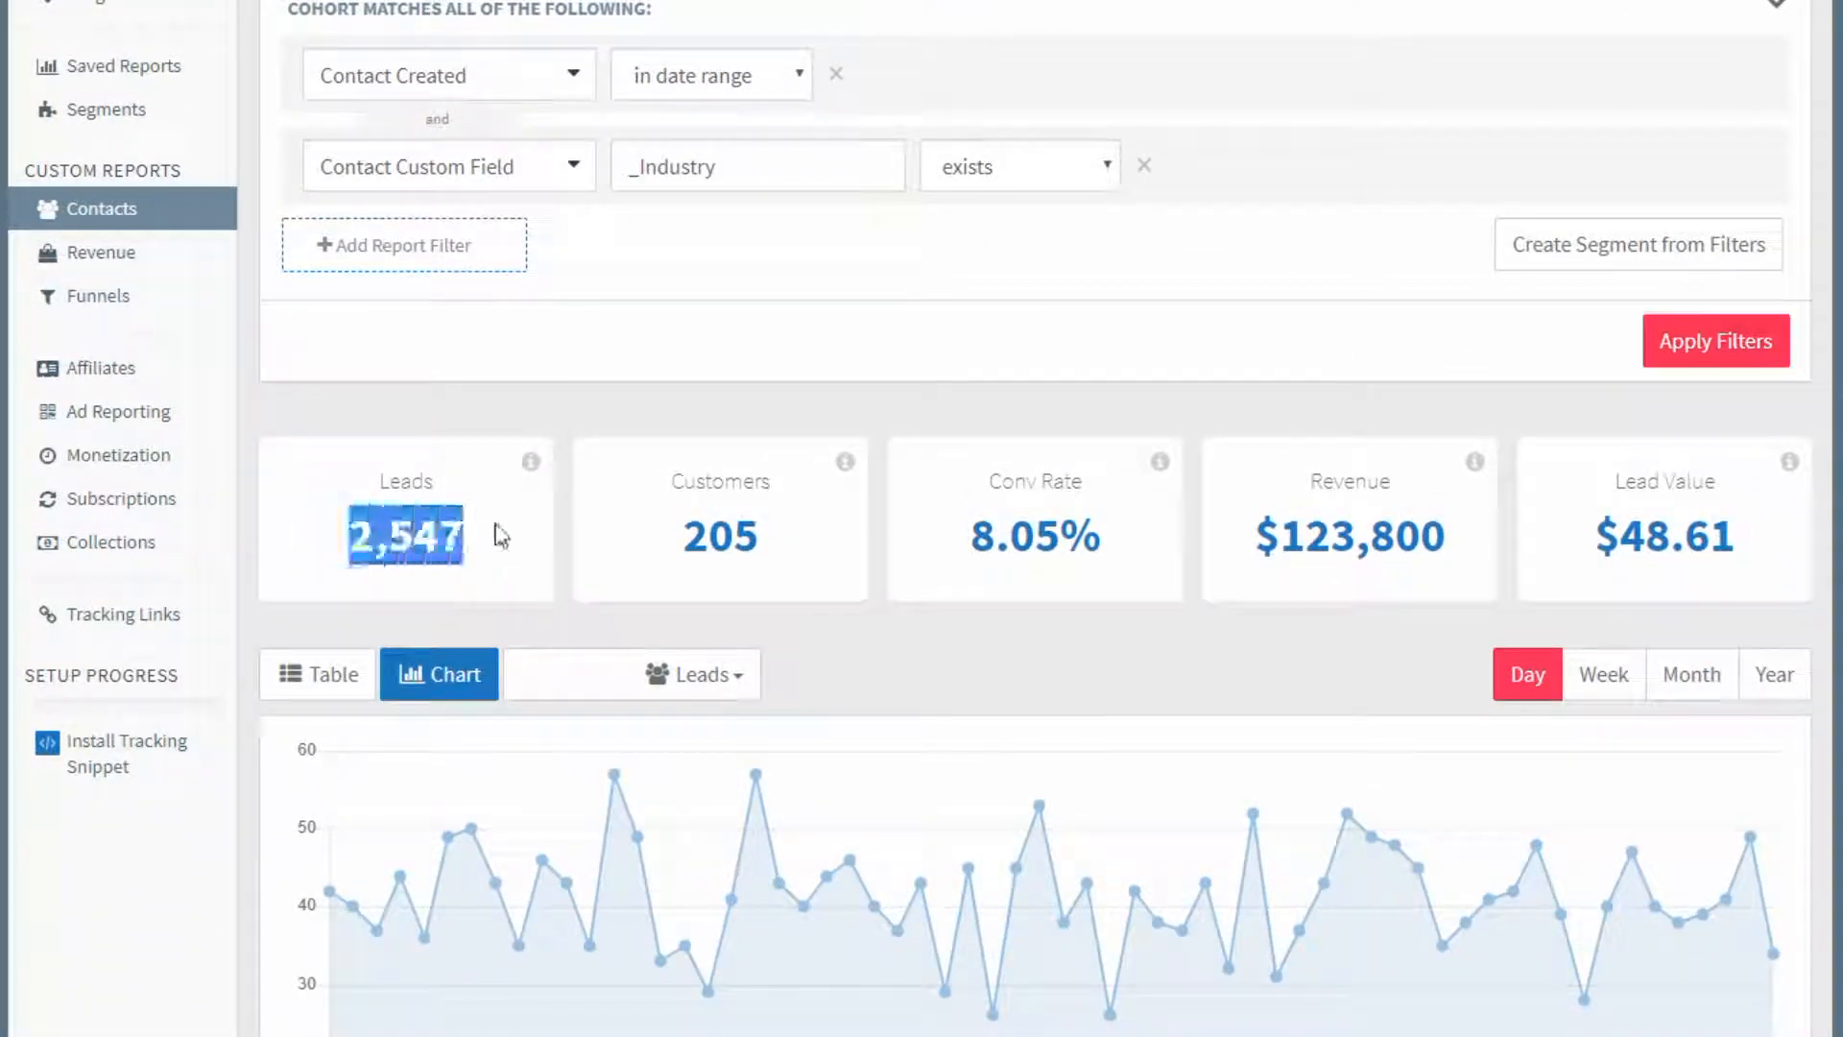
{"action": "left_click_drag", "start_coordinate": [683, 535], "coordinate": [831, 528]}
{"action": "left_click", "coordinate": [823, 519]}
{"action": "left_click_drag", "start_coordinate": [979, 555], "coordinate": [1106, 534]}
{"action": "left_click", "coordinate": [1103, 534]}
{"action": "left_click_drag", "start_coordinate": [1609, 556], "coordinate": [1752, 553]}
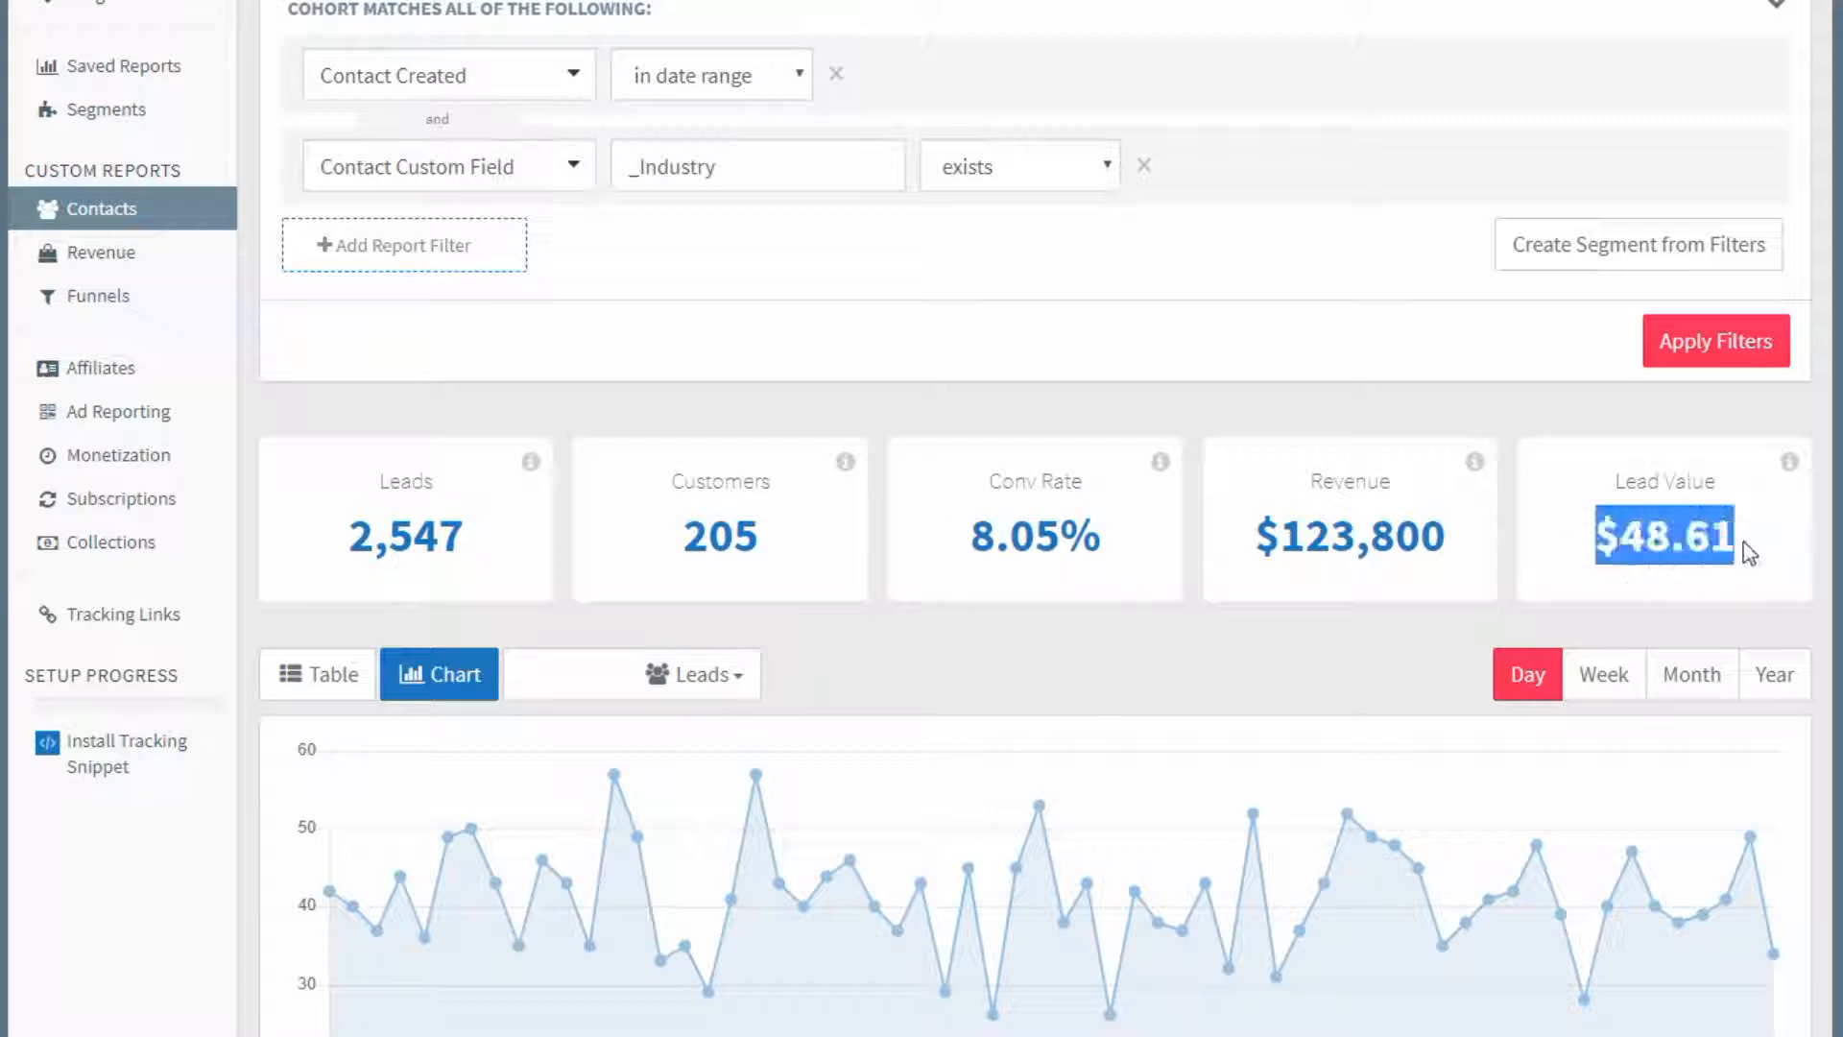
{"action": "left_click", "coordinate": [973, 660]}
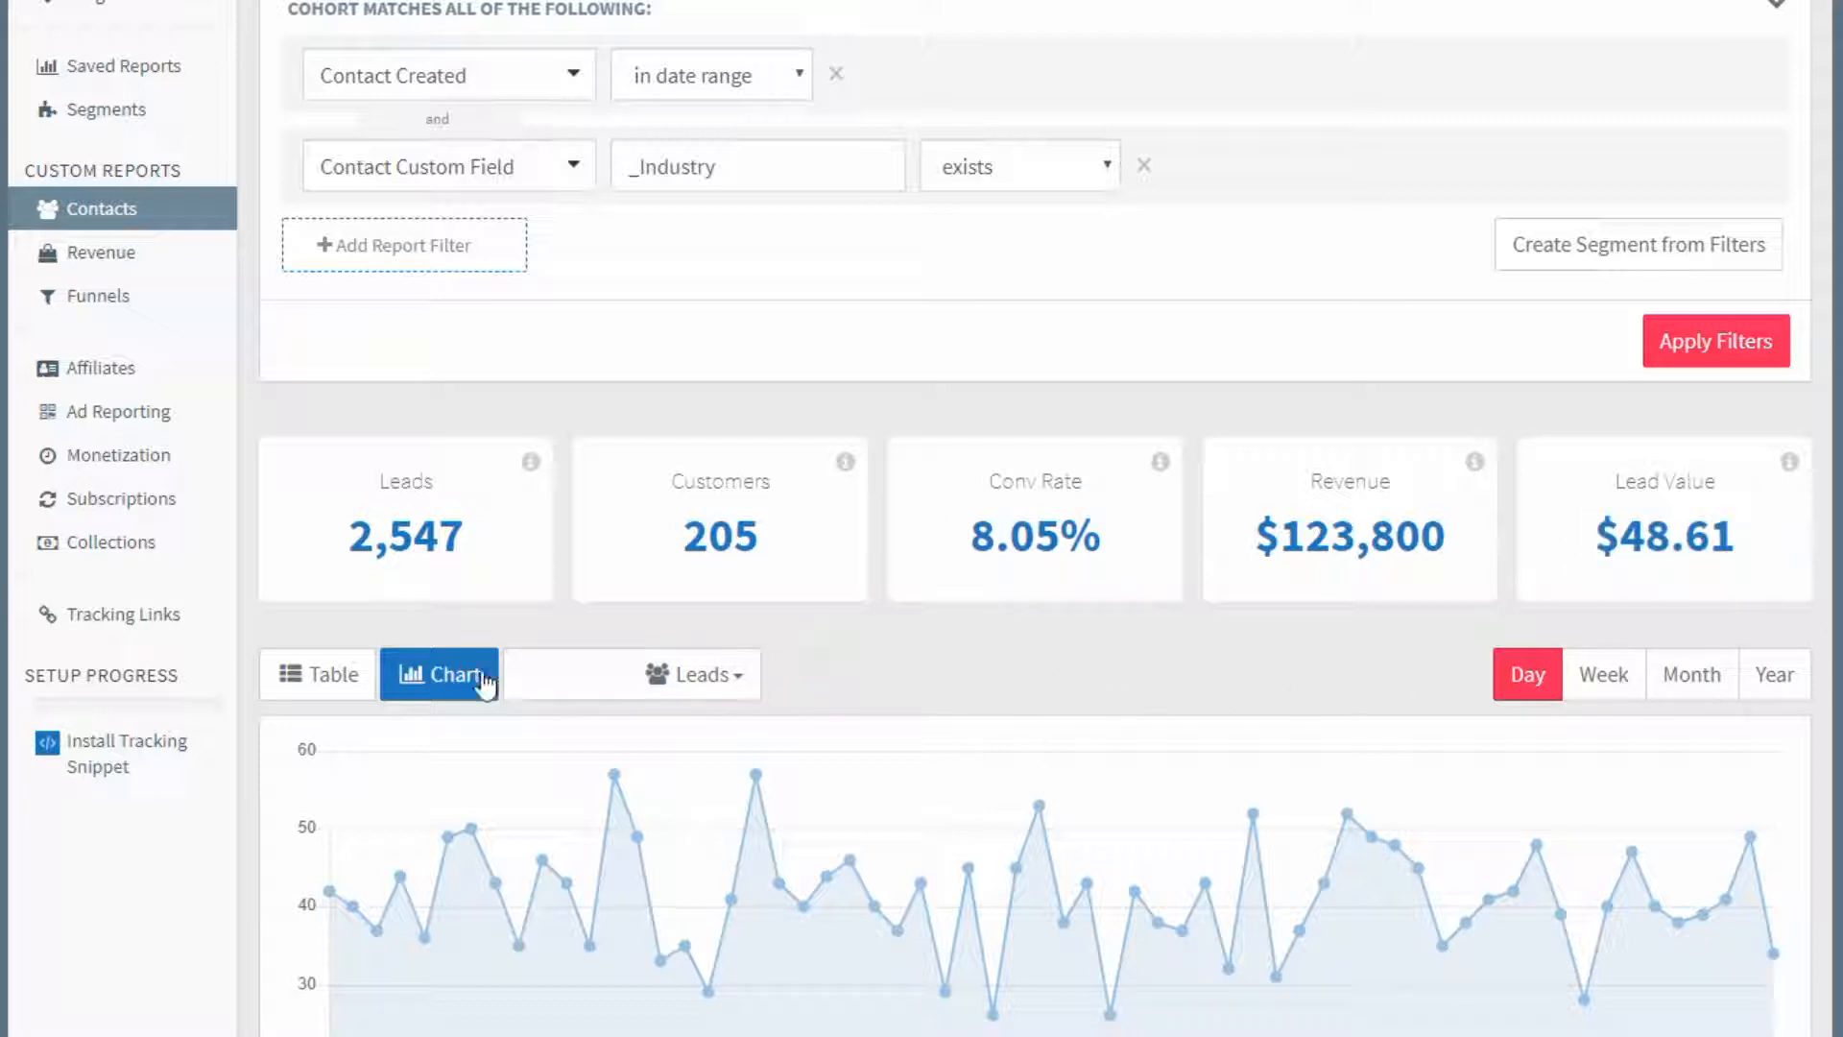
Show the report as a table broken down by the _Industry custom field.
{"action": "left_click", "coordinate": [310, 677]}
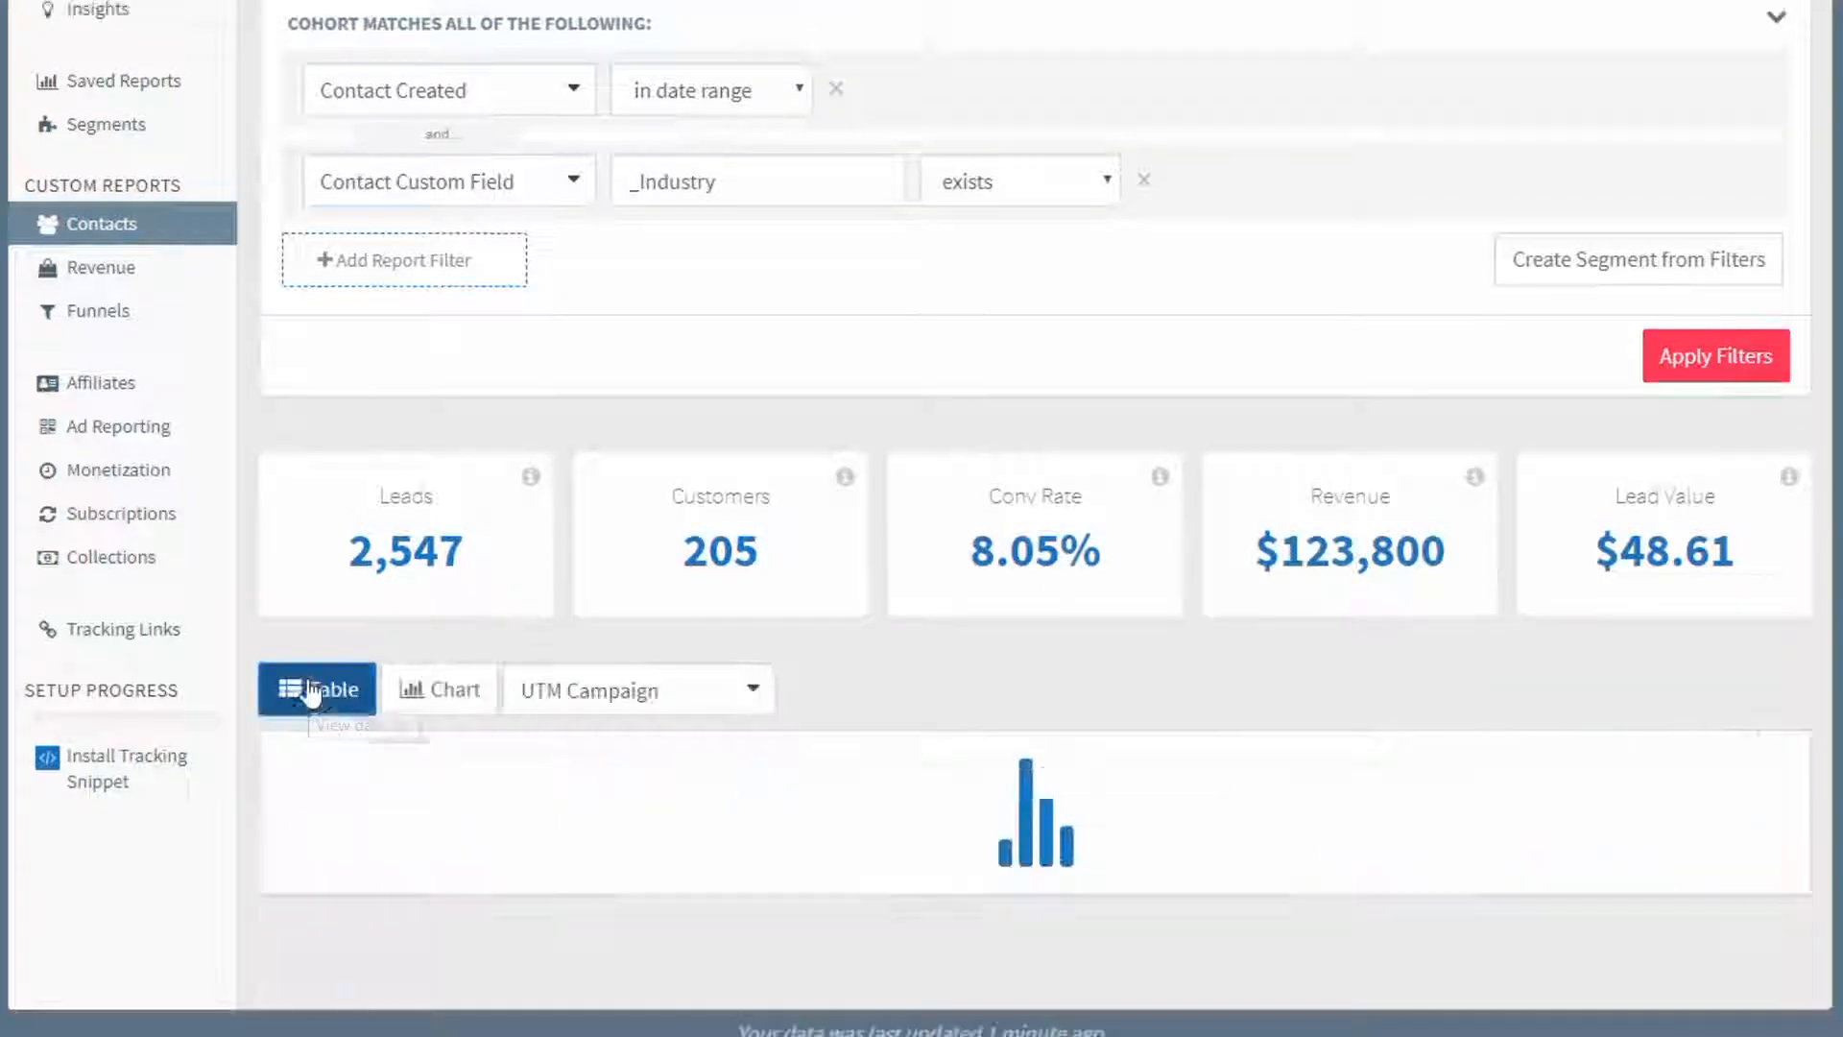
{"action": "left_click", "coordinate": [600, 677]}
{"action": "key", "text": "ctrl+a"}
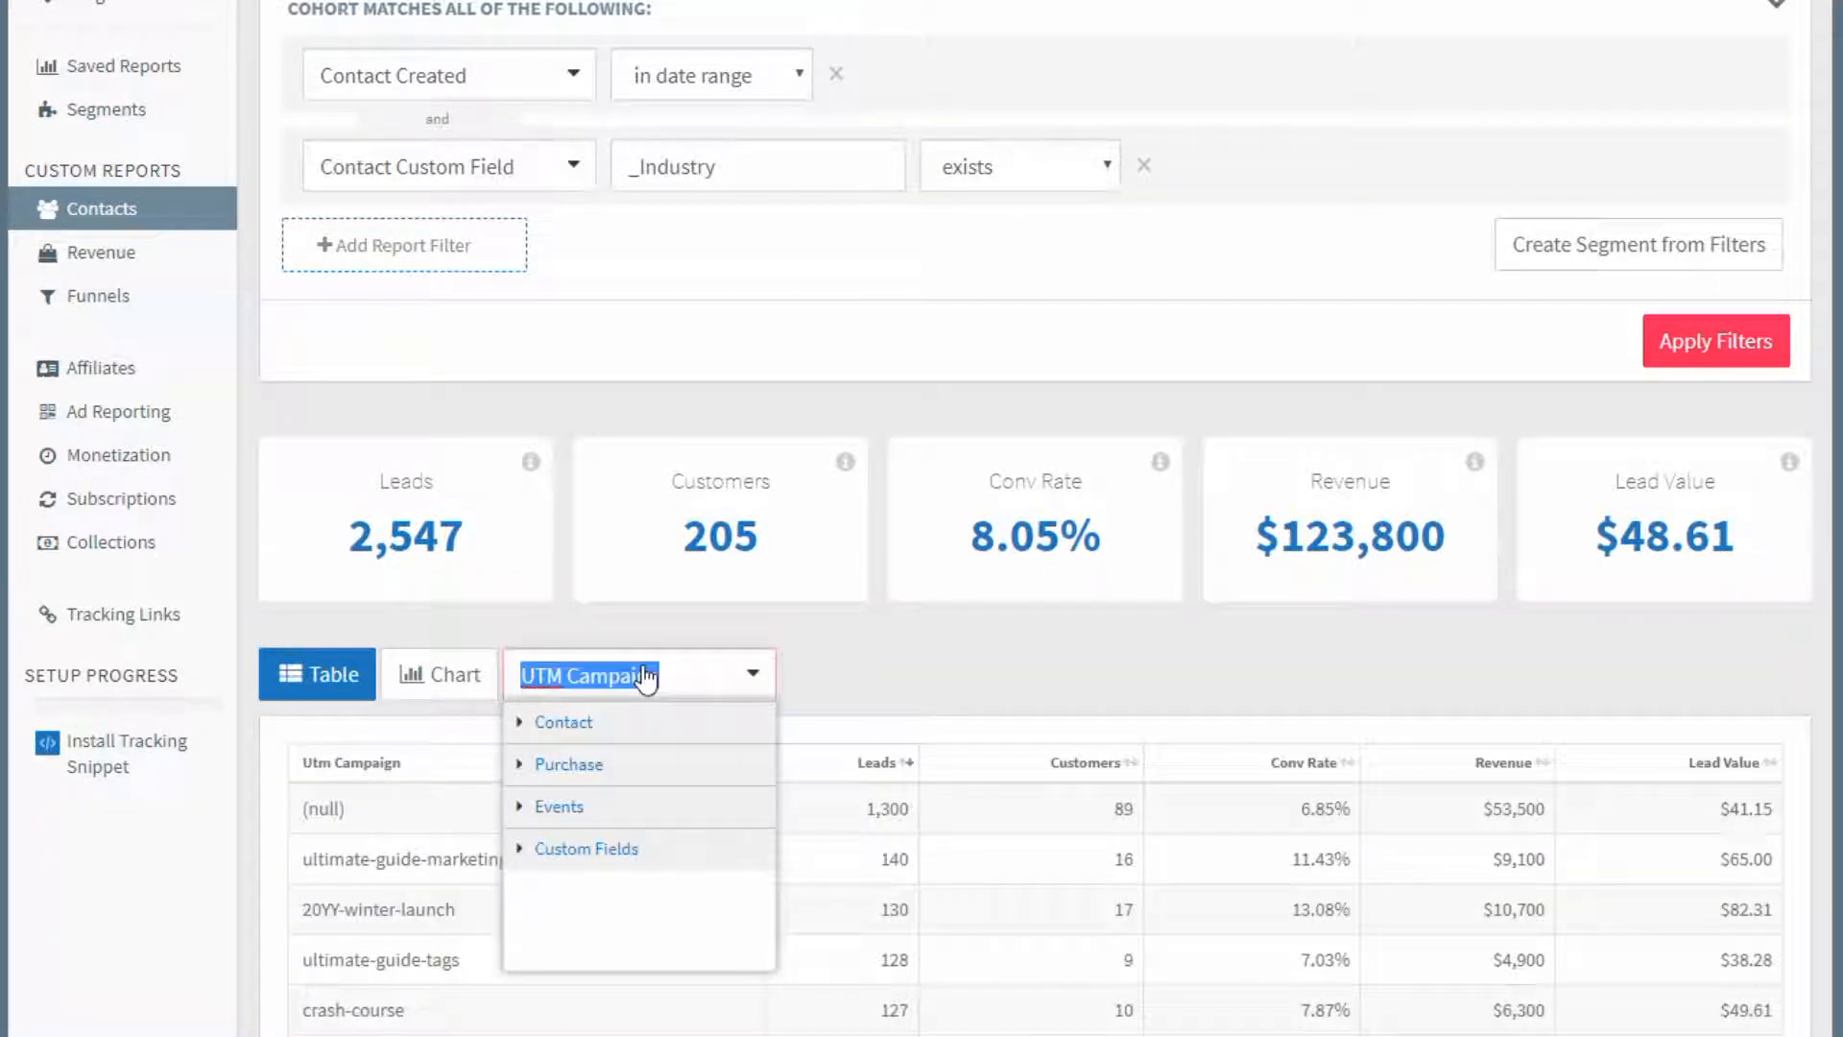
{"action": "key", "text": "BackSpace"}
{"action": "type", "text": "indus"}
{"action": "left_click", "coordinate": [661, 773]}
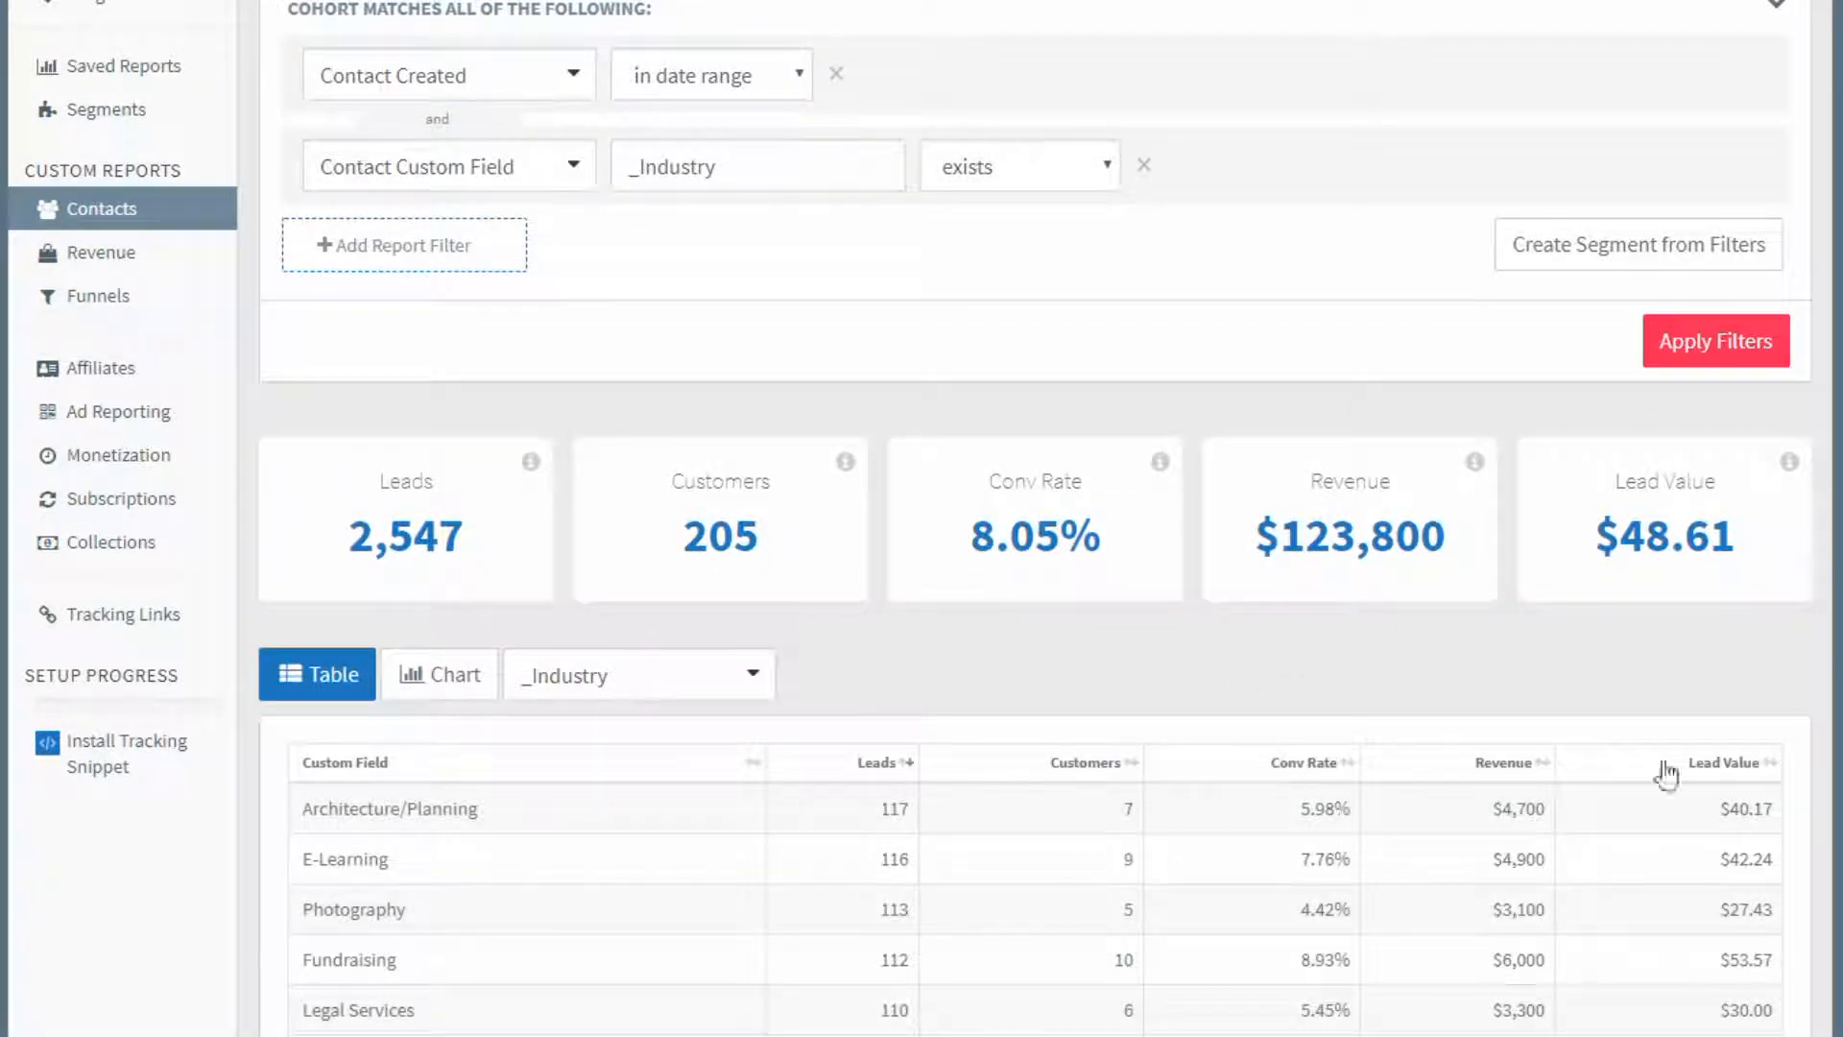
Sort the industry table by lead value and compare the Animation row with the Arts/Crafts row.
{"action": "left_click", "coordinate": [1724, 762]}
{"action": "scroll", "coordinate": [1838, 639], "scroll_direction": "down", "scroll_amount": 3}
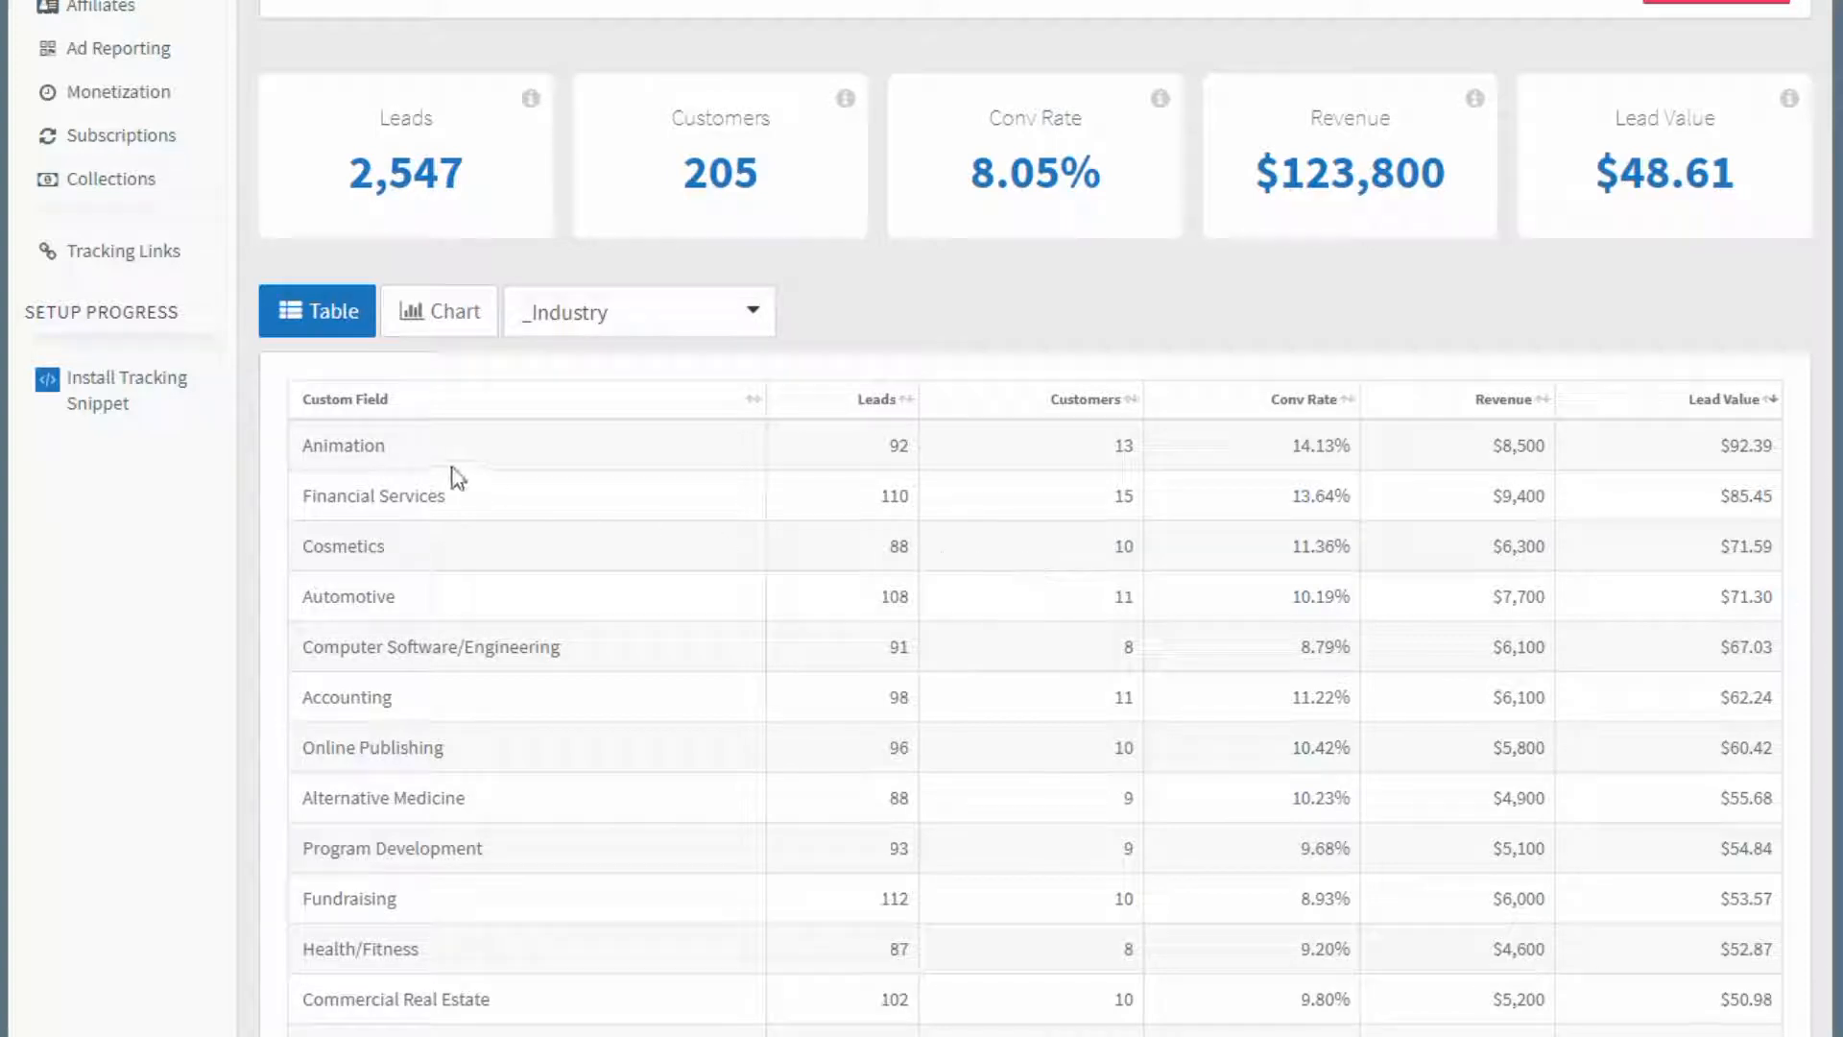
{"action": "left_click", "coordinate": [1720, 447]}
{"action": "left_click_drag", "start_coordinate": [1748, 451], "coordinate": [1781, 463]}
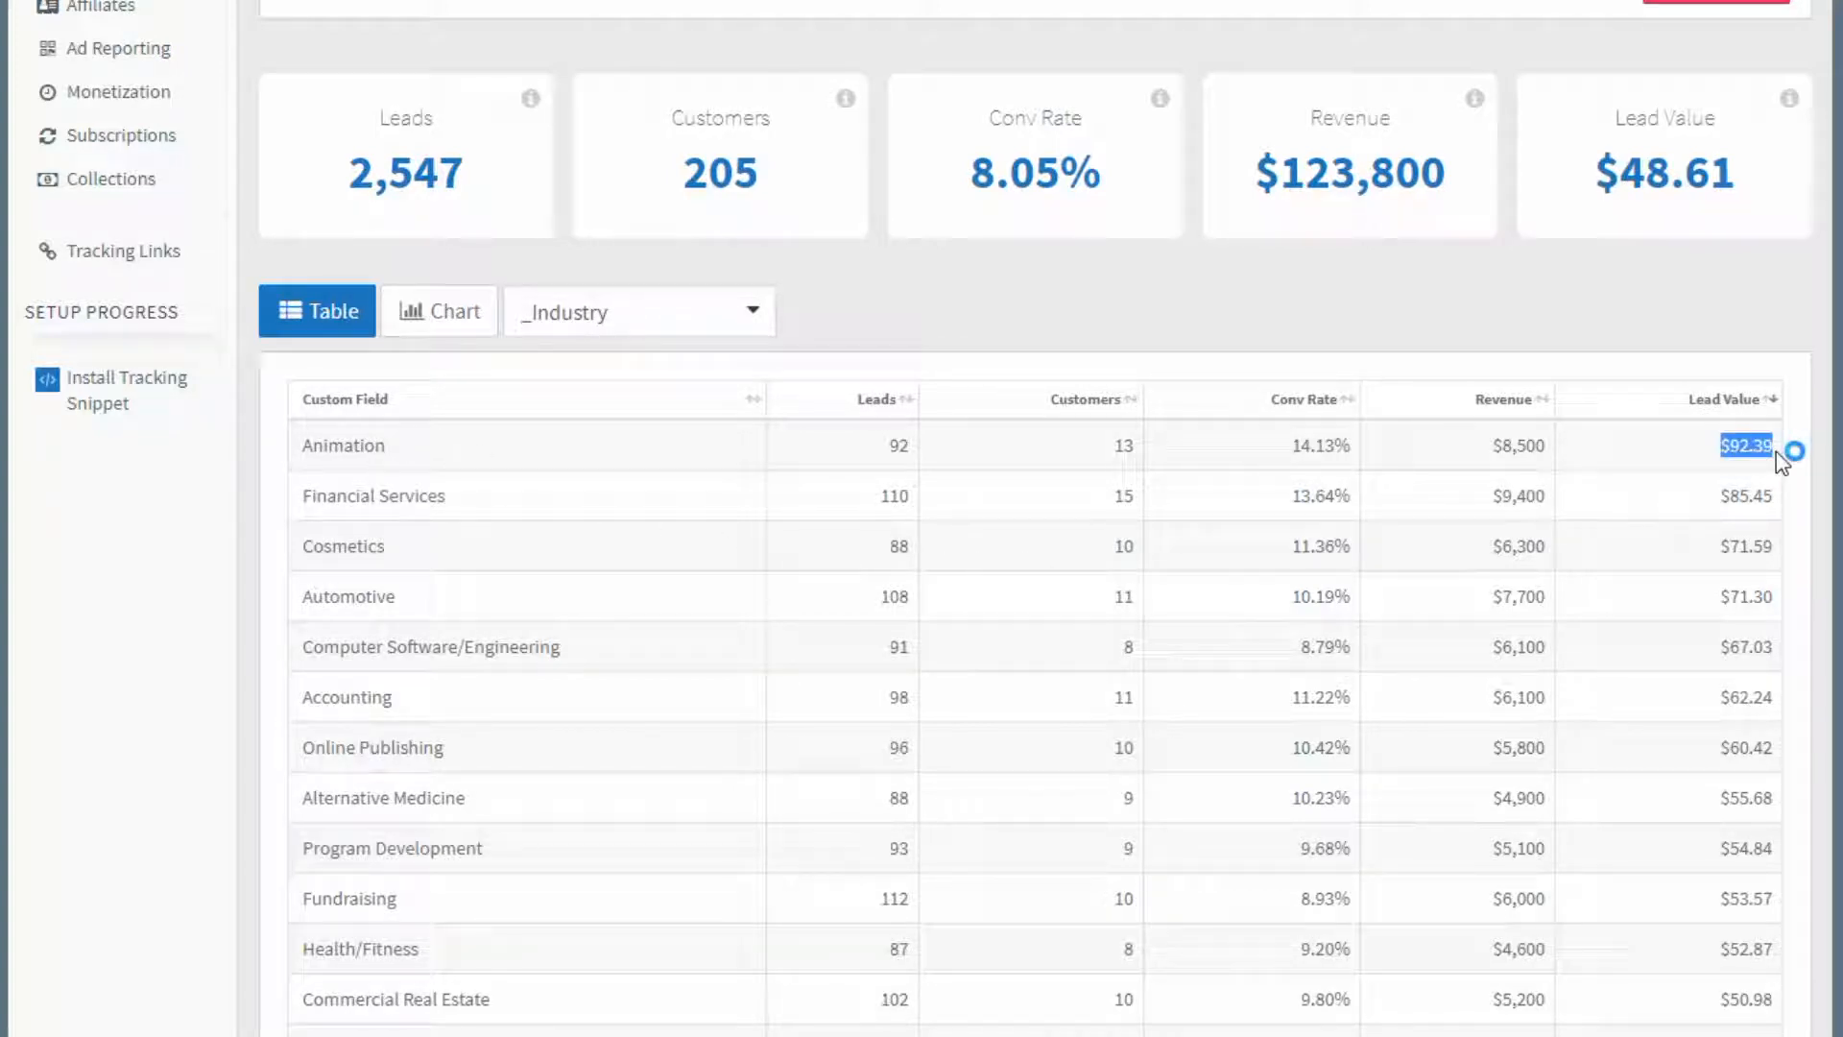
{"action": "scroll", "coordinate": [1719, 557], "scroll_direction": "down", "scroll_amount": 8}
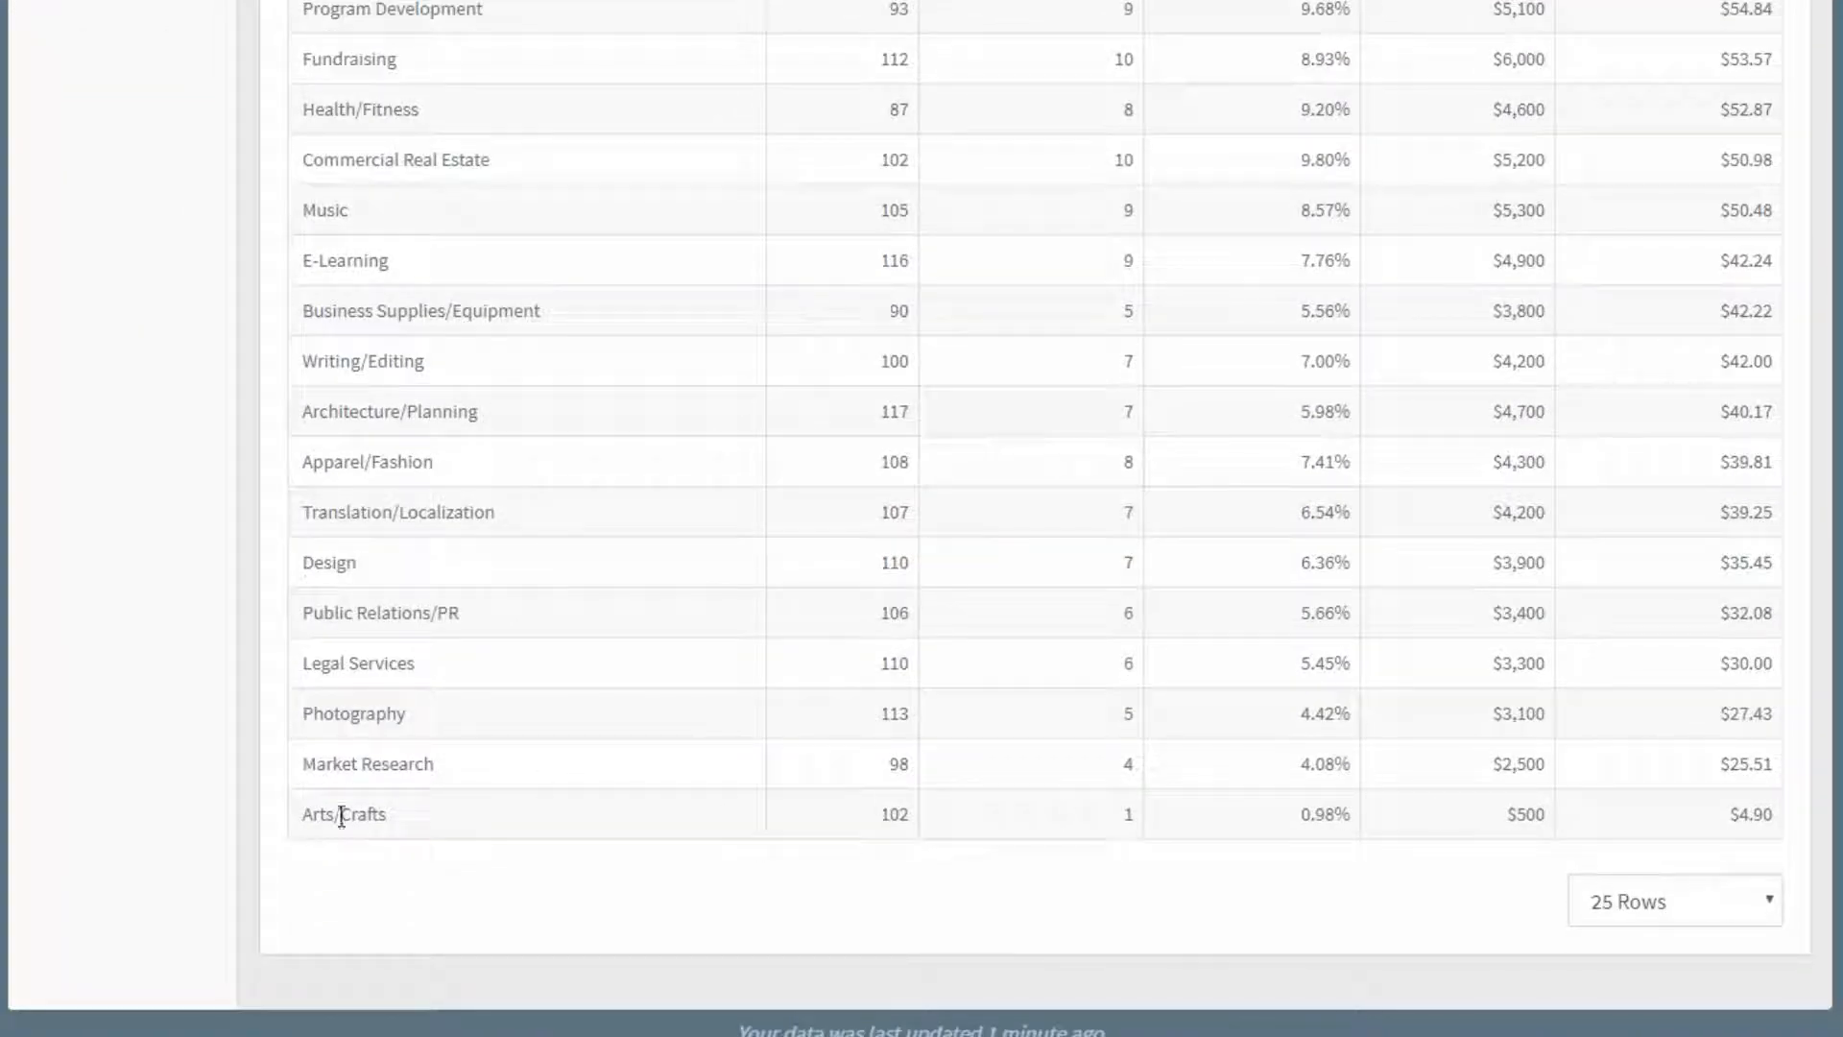
{"action": "left_click_drag", "start_coordinate": [1684, 815], "coordinate": [1761, 809]}
{"action": "scroll", "coordinate": [1762, 809], "scroll_direction": "up", "scroll_amount": 7}
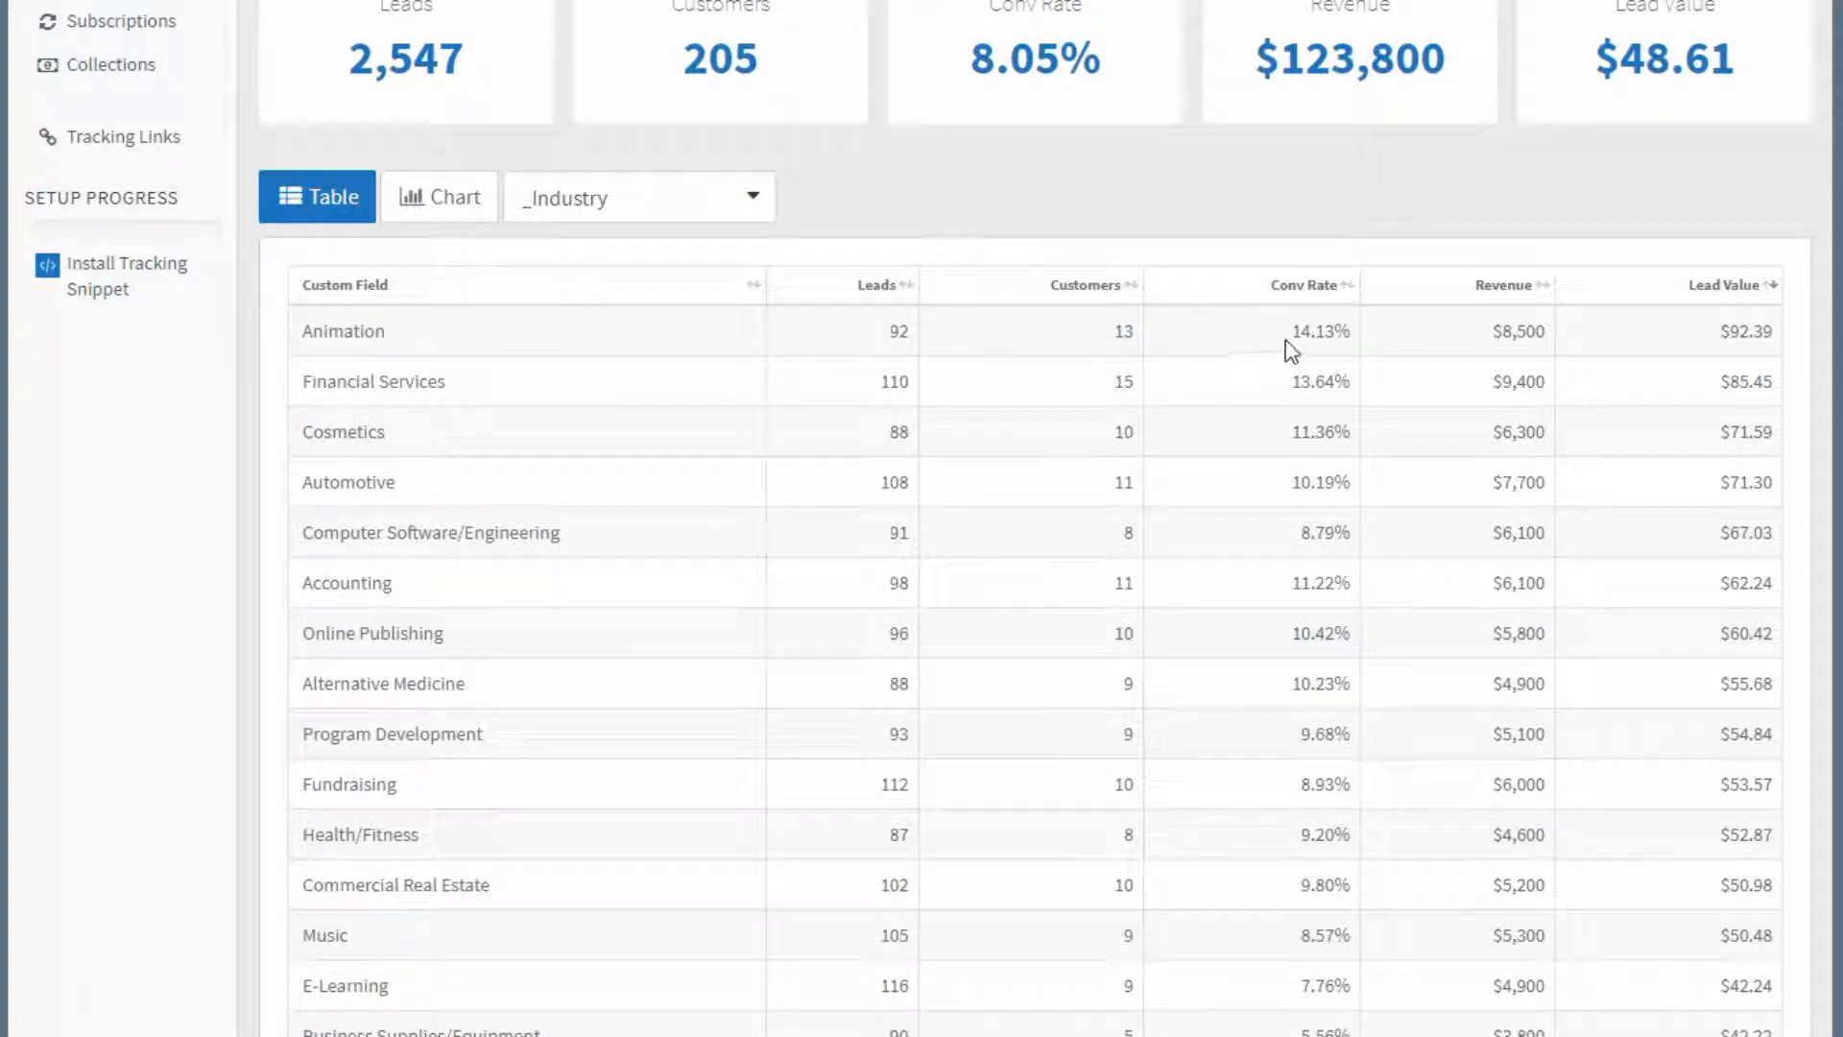
Sort the industry table by conversion rate and examine the rates for Animation and Financial Services.
{"action": "left_click_drag", "start_coordinate": [1284, 331], "coordinate": [1354, 342]}
{"action": "left_click", "coordinate": [1271, 288]}
{"action": "left_click", "coordinate": [1251, 380]}
{"action": "left_click_drag", "start_coordinate": [1294, 387], "coordinate": [1335, 383]}
Add a Product Name filter that equals Standard Community.
{"action": "scroll", "coordinate": [1486, 507], "scroll_direction": "up", "scroll_amount": 5}
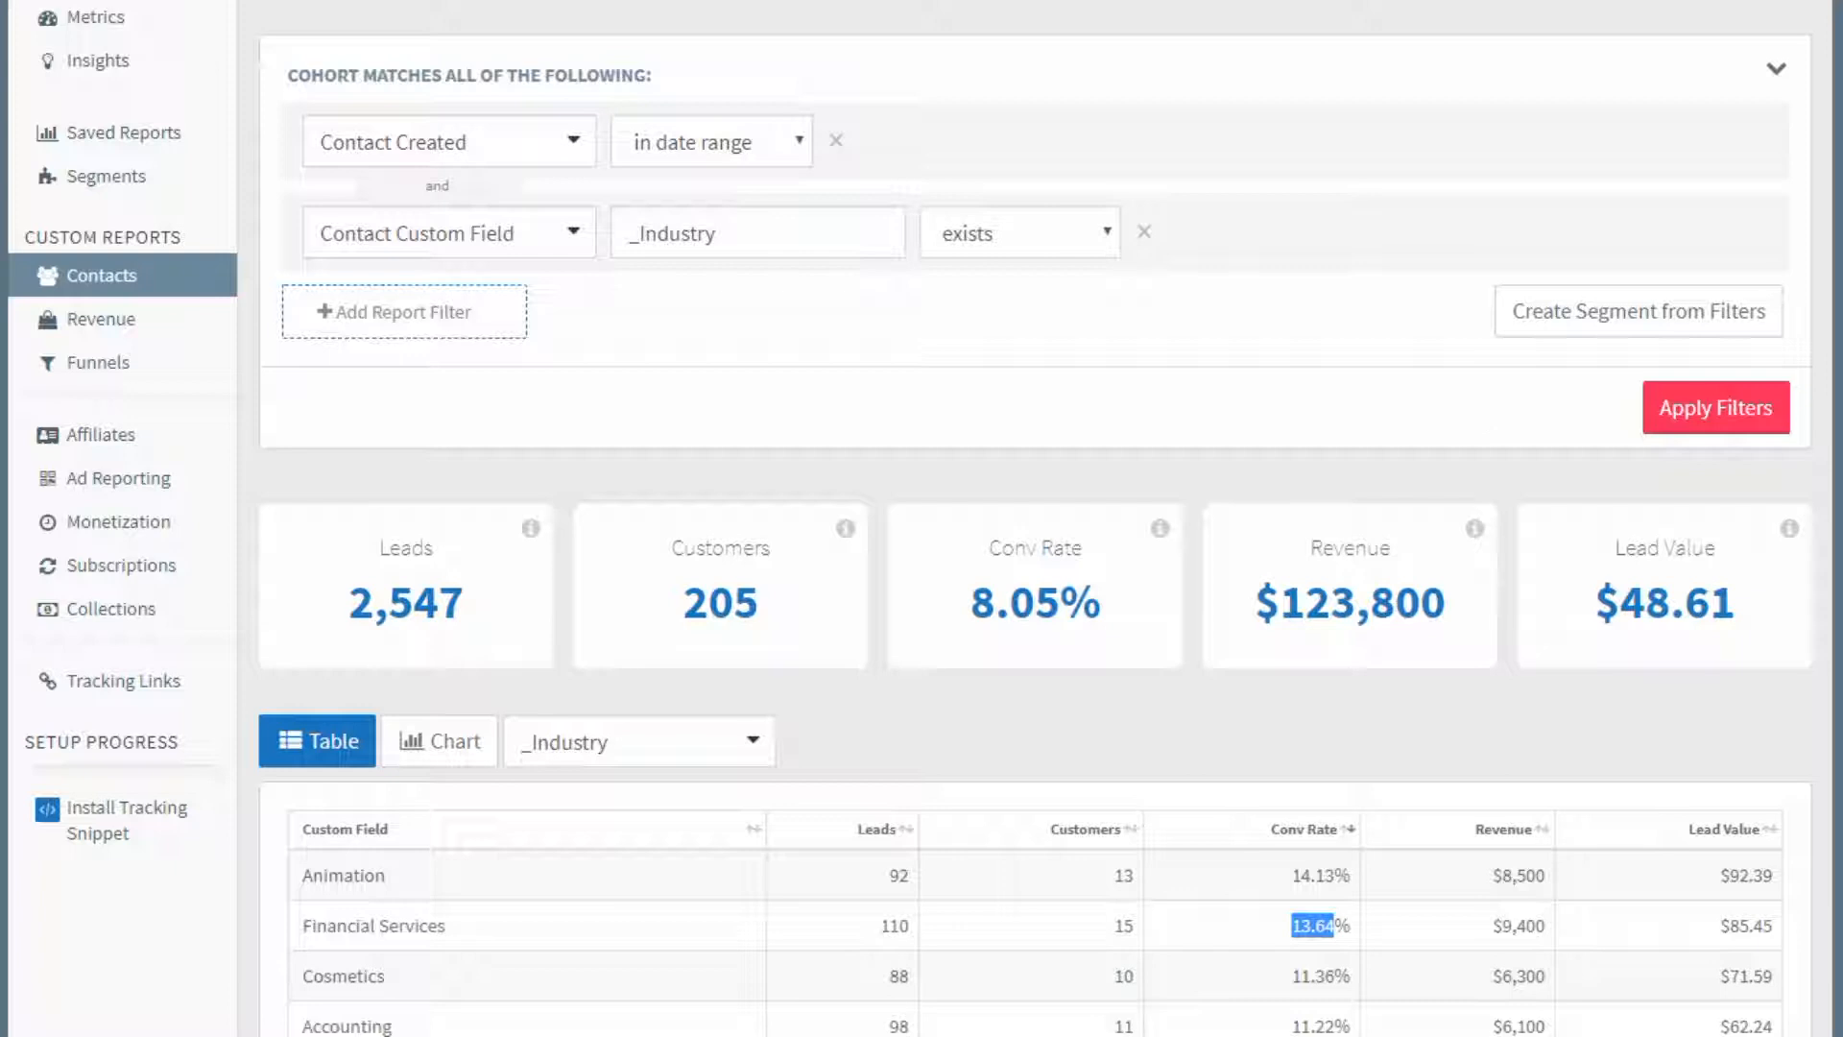
{"action": "left_click", "coordinate": [451, 312]}
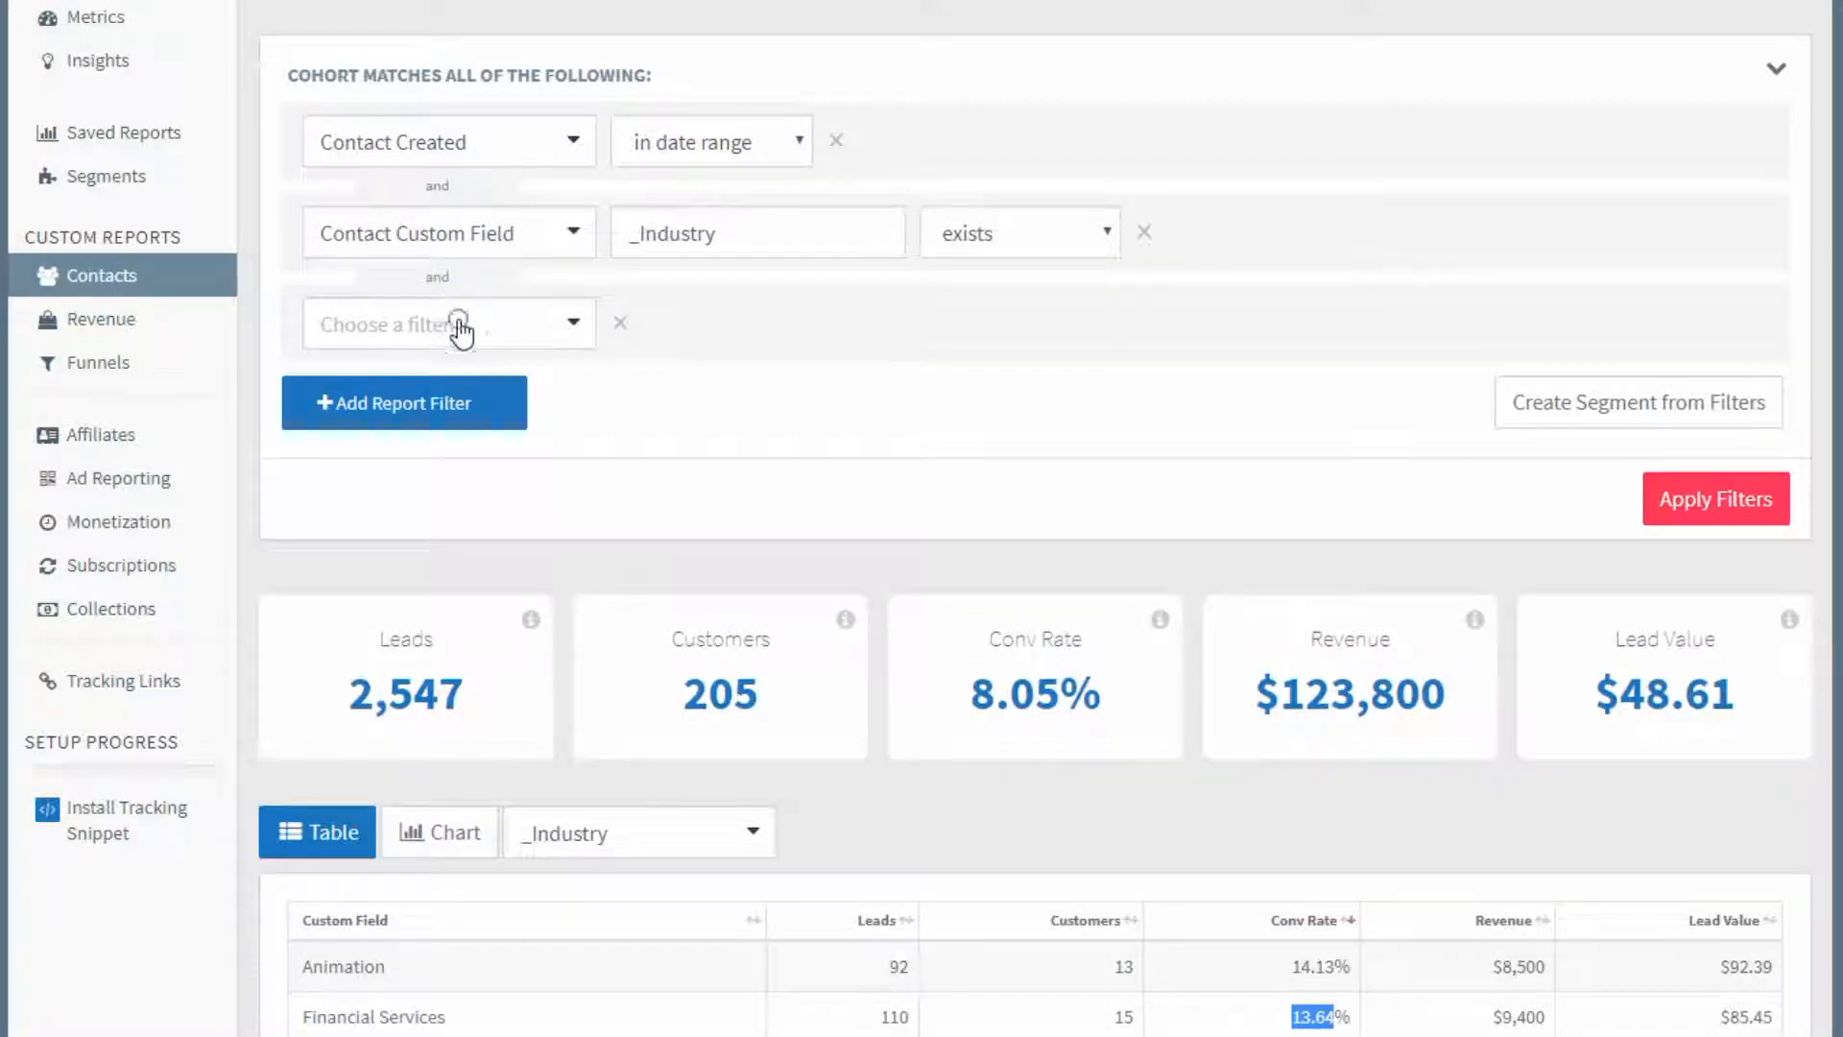
{"action": "left_click", "coordinate": [462, 331]}
{"action": "type", "text": "prod"}
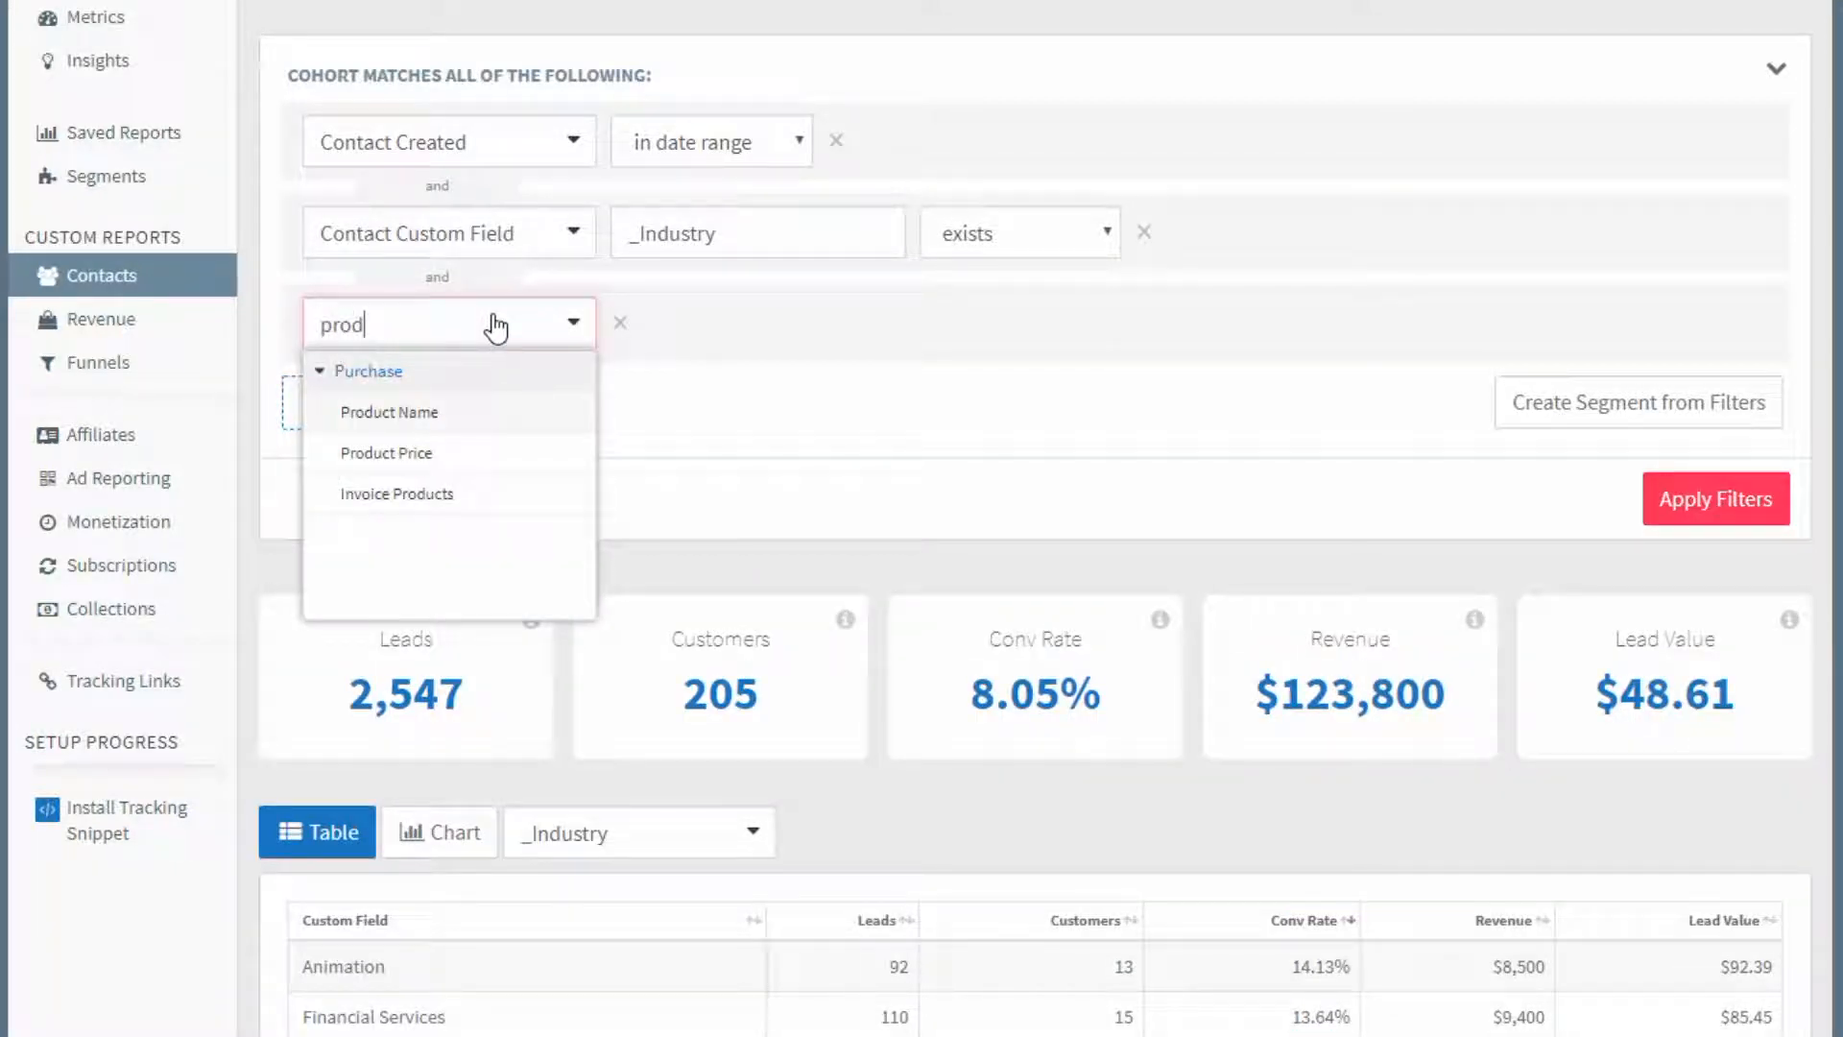
{"action": "left_click", "coordinate": [394, 412]}
{"action": "left_click", "coordinate": [907, 312]}
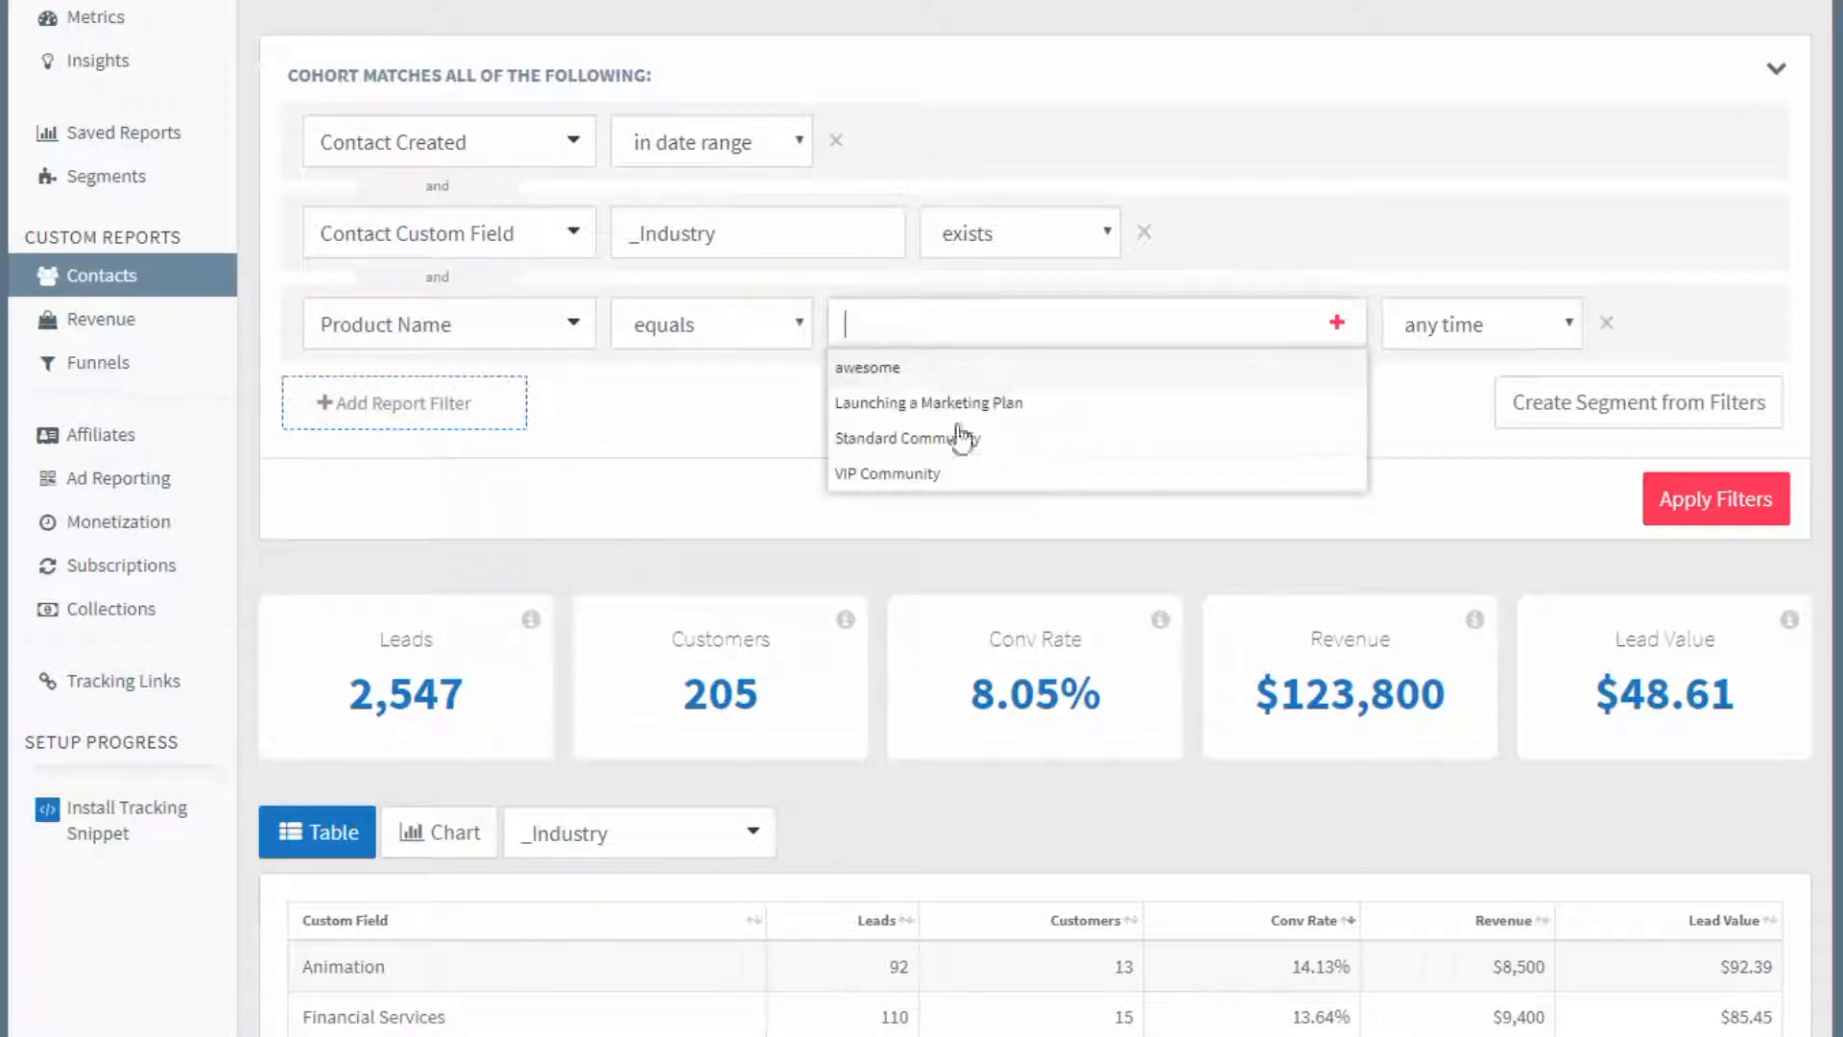
{"action": "left_click", "coordinate": [1028, 439]}
Add VIP Community as an alternative value in the Product Name filter and apply the filters.
{"action": "left_click", "coordinate": [1334, 326]}
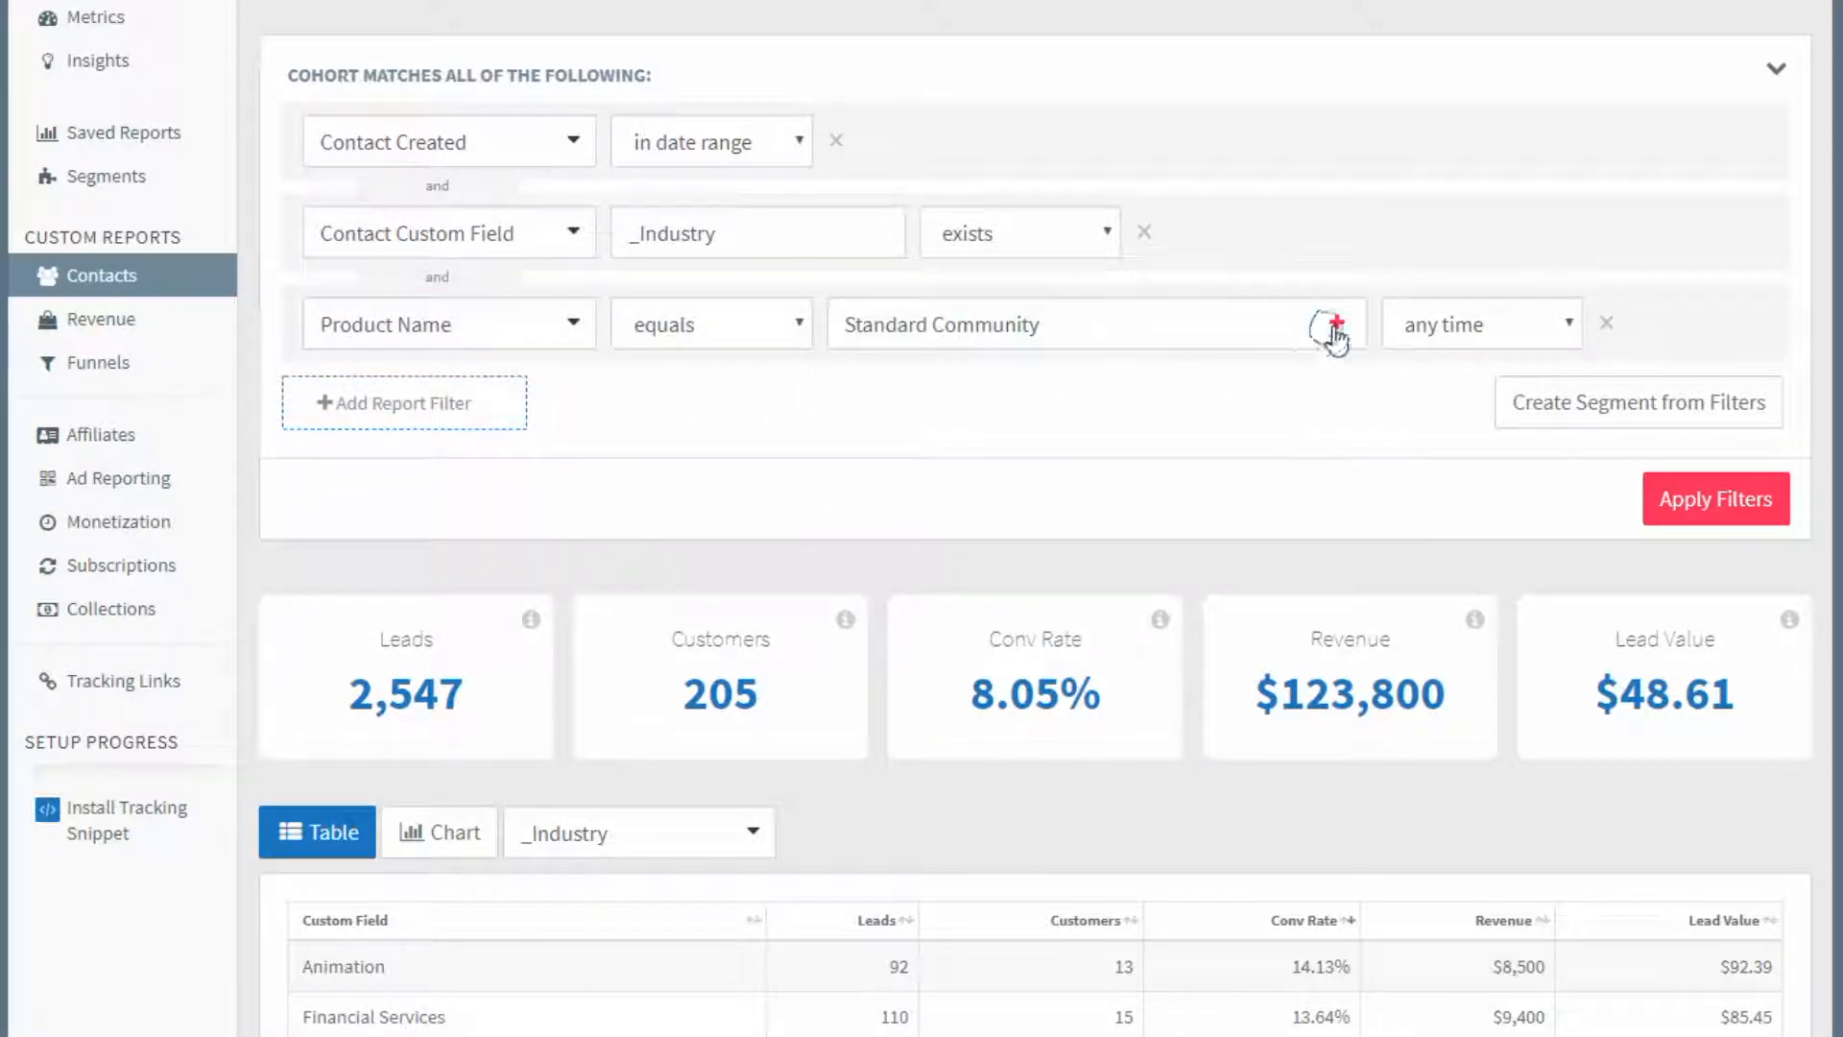
{"action": "left_click", "coordinate": [1086, 383]}
{"action": "left_click", "coordinate": [1034, 535]}
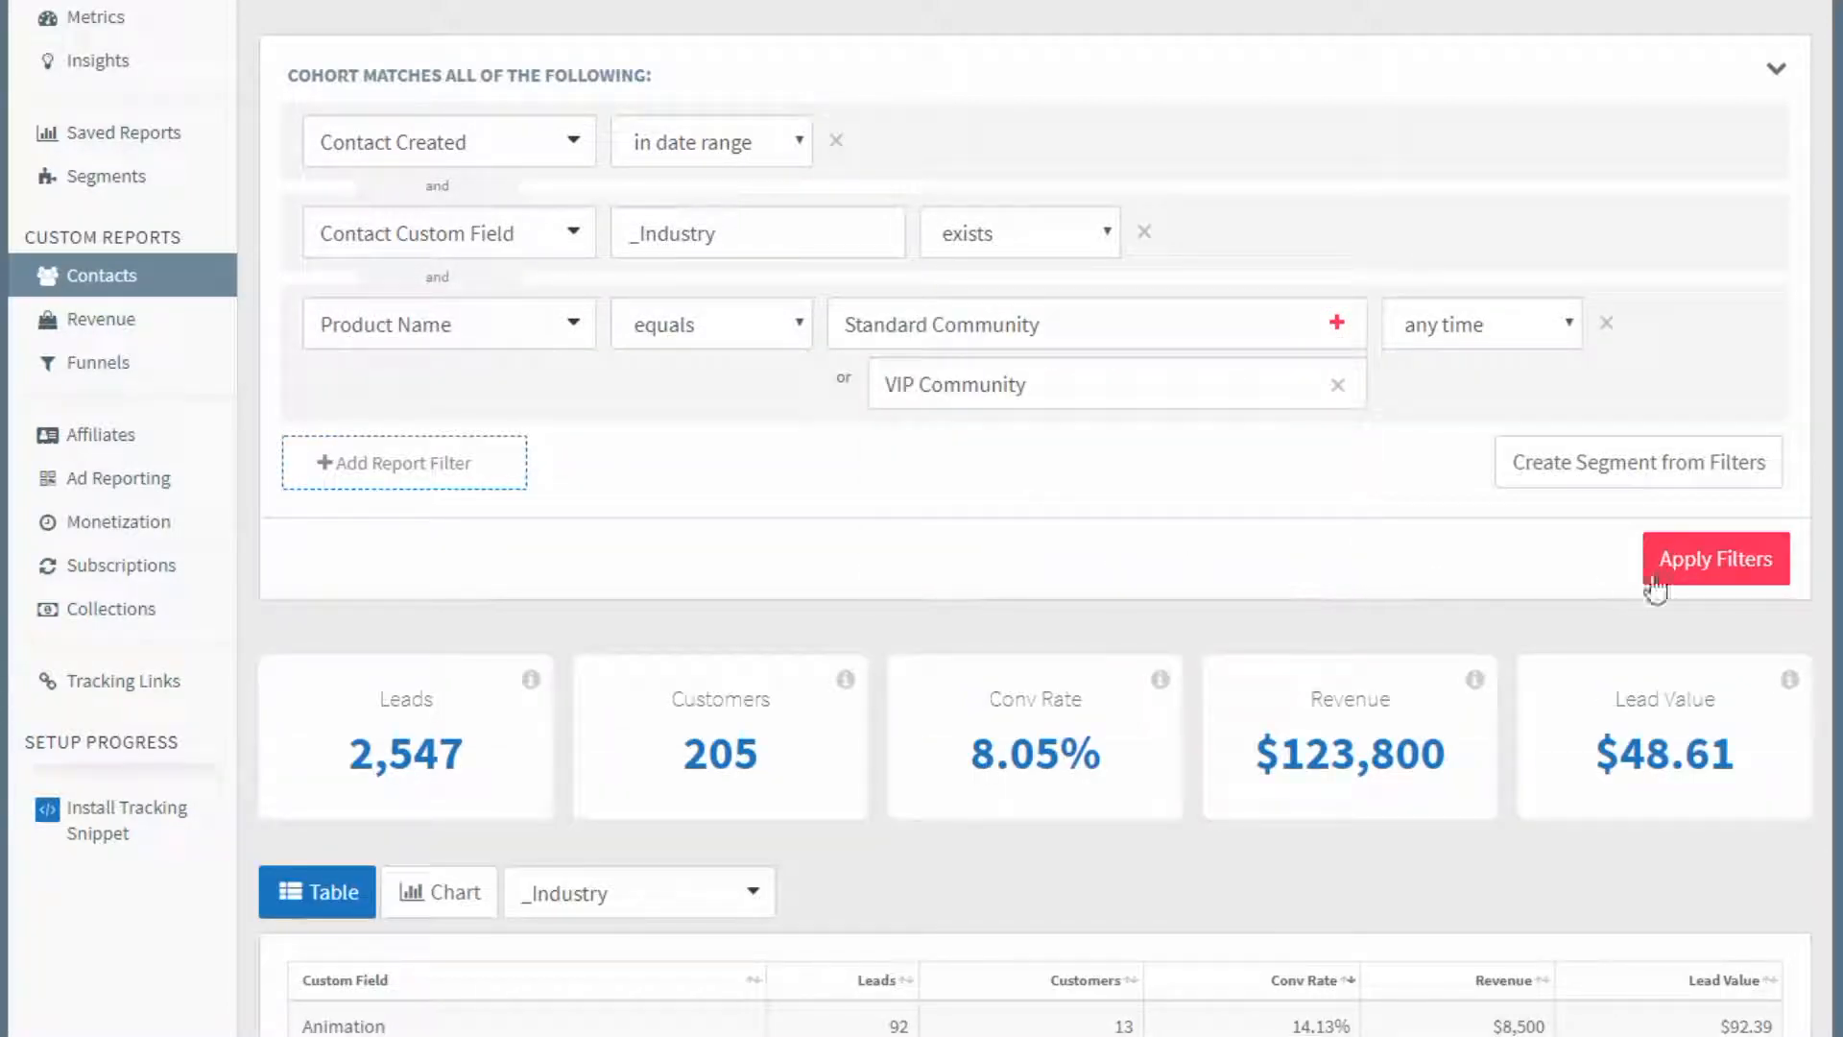
{"action": "left_click", "coordinate": [1658, 567]}
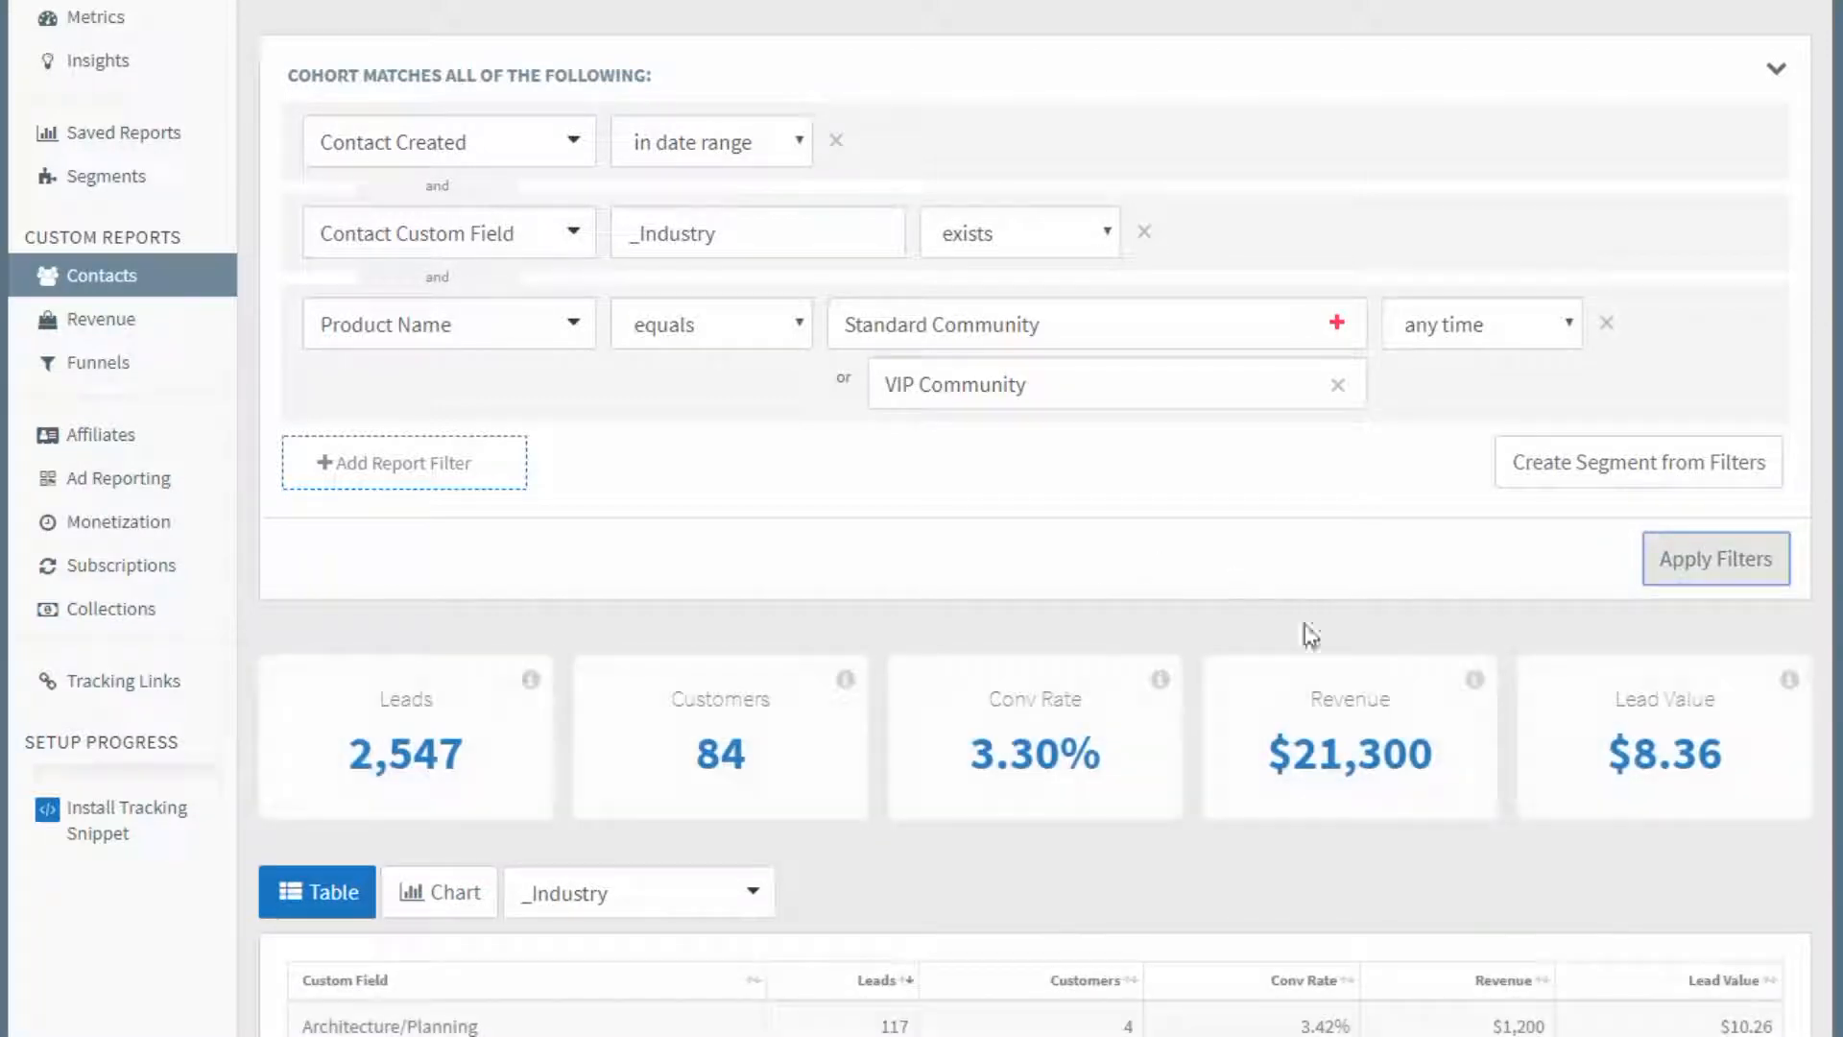
Review the filtered cohort's overall lead value and the Architecture/Planning row of the industry table.
{"action": "left_click_drag", "start_coordinate": [1594, 758], "coordinate": [1725, 750]}
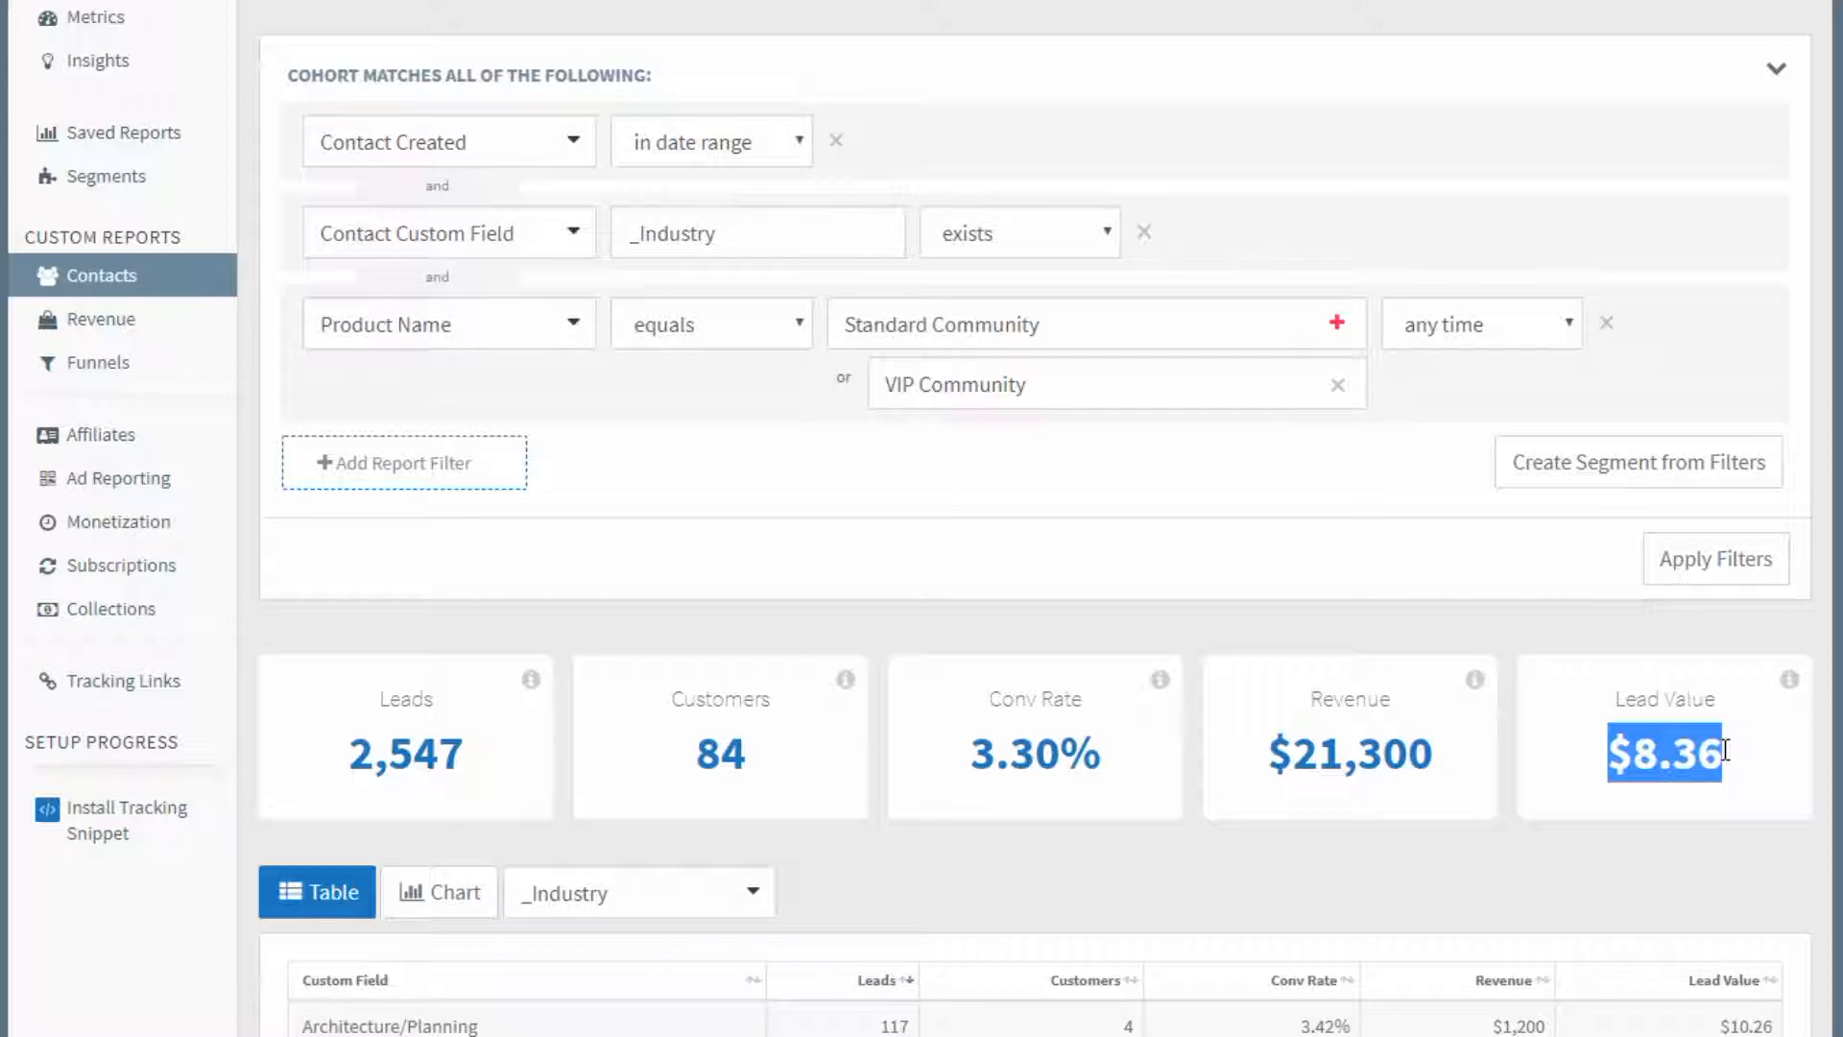
{"action": "scroll", "coordinate": [1127, 480], "scroll_direction": "down", "scroll_amount": 5}
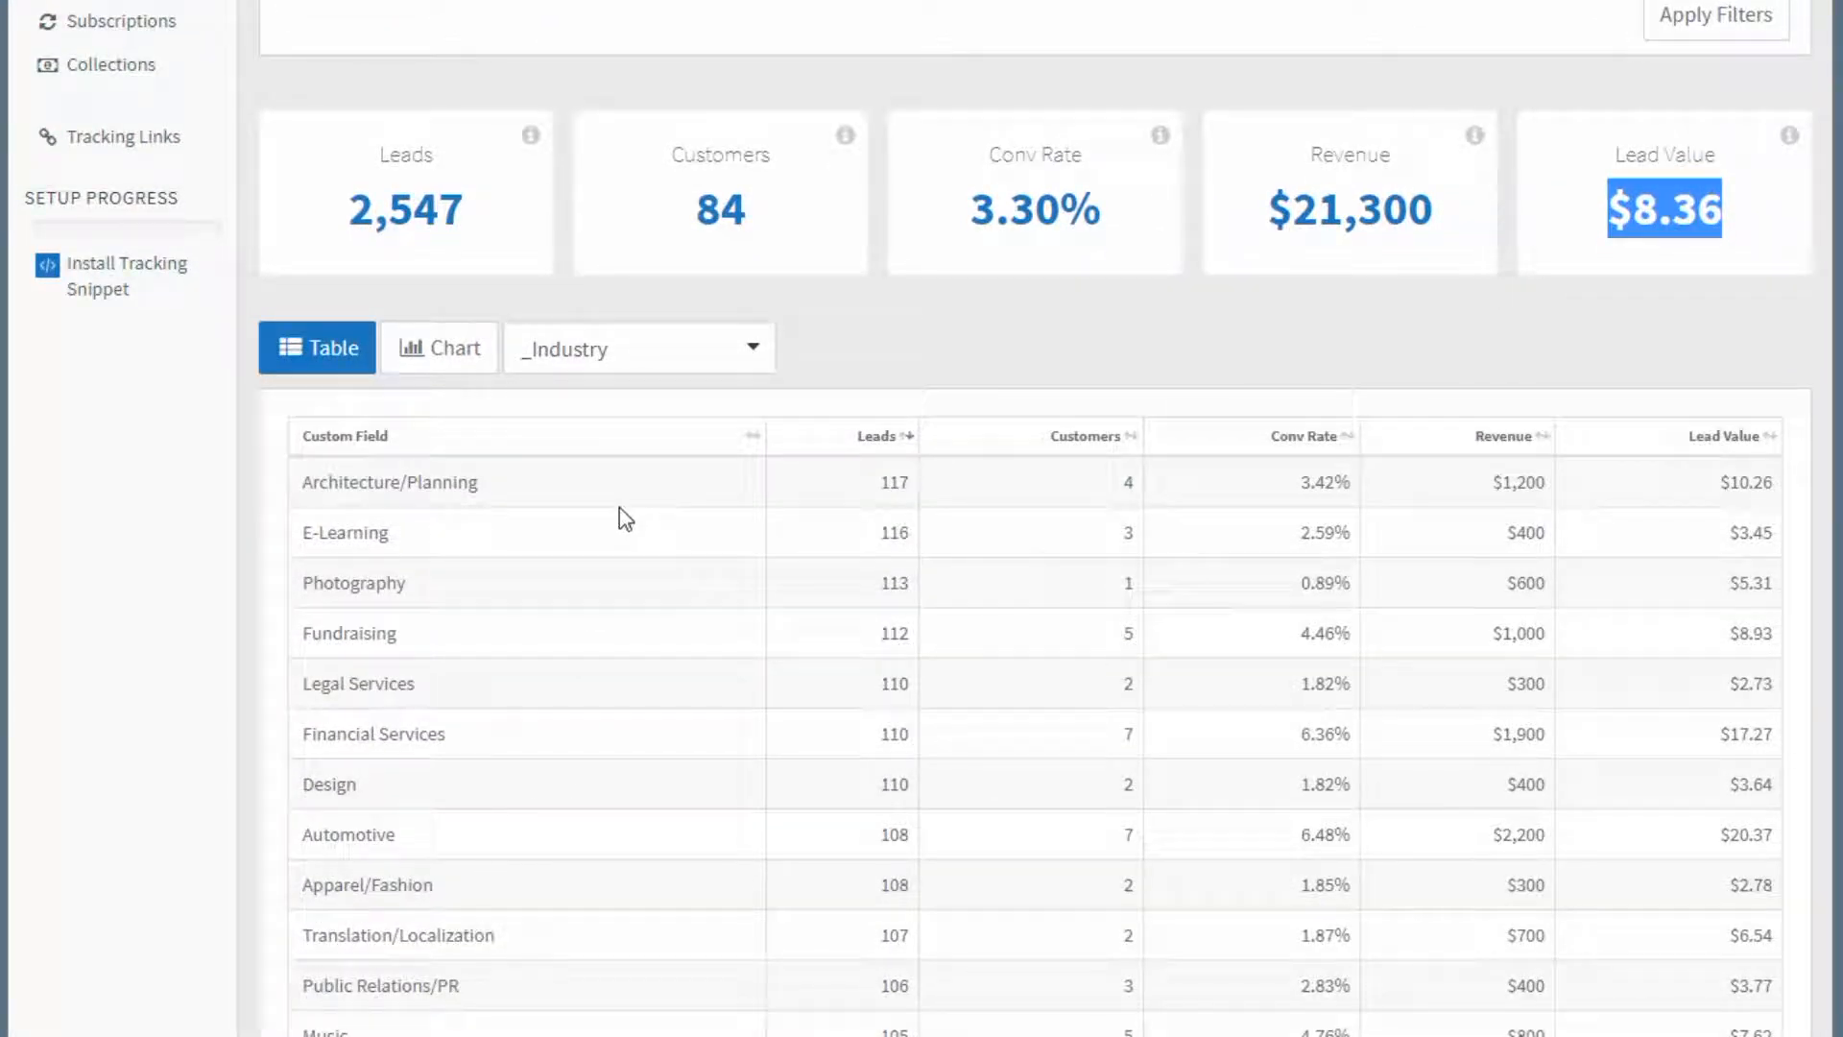
{"action": "left_click_drag", "start_coordinate": [534, 493], "coordinate": [293, 501]}
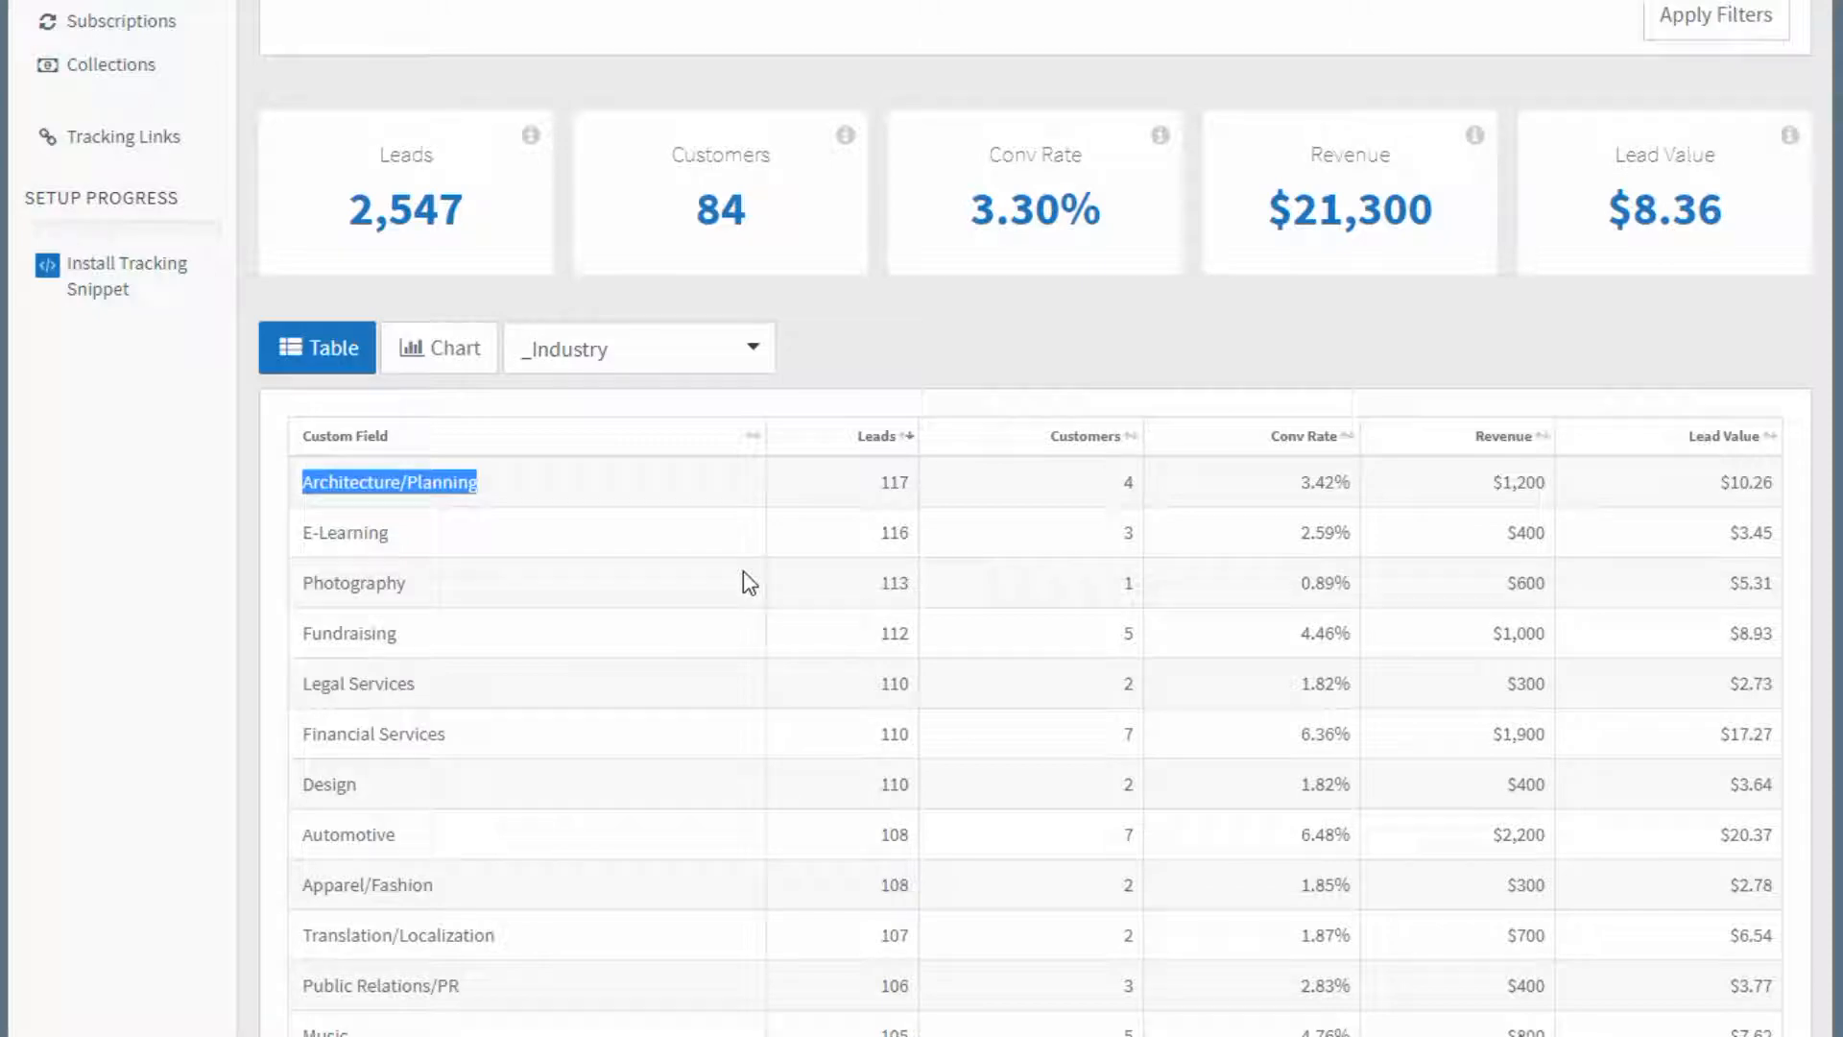
Add another report filter and set its type to Contact Tag.
{"action": "scroll", "coordinate": [745, 576], "scroll_direction": "up", "scroll_amount": 5}
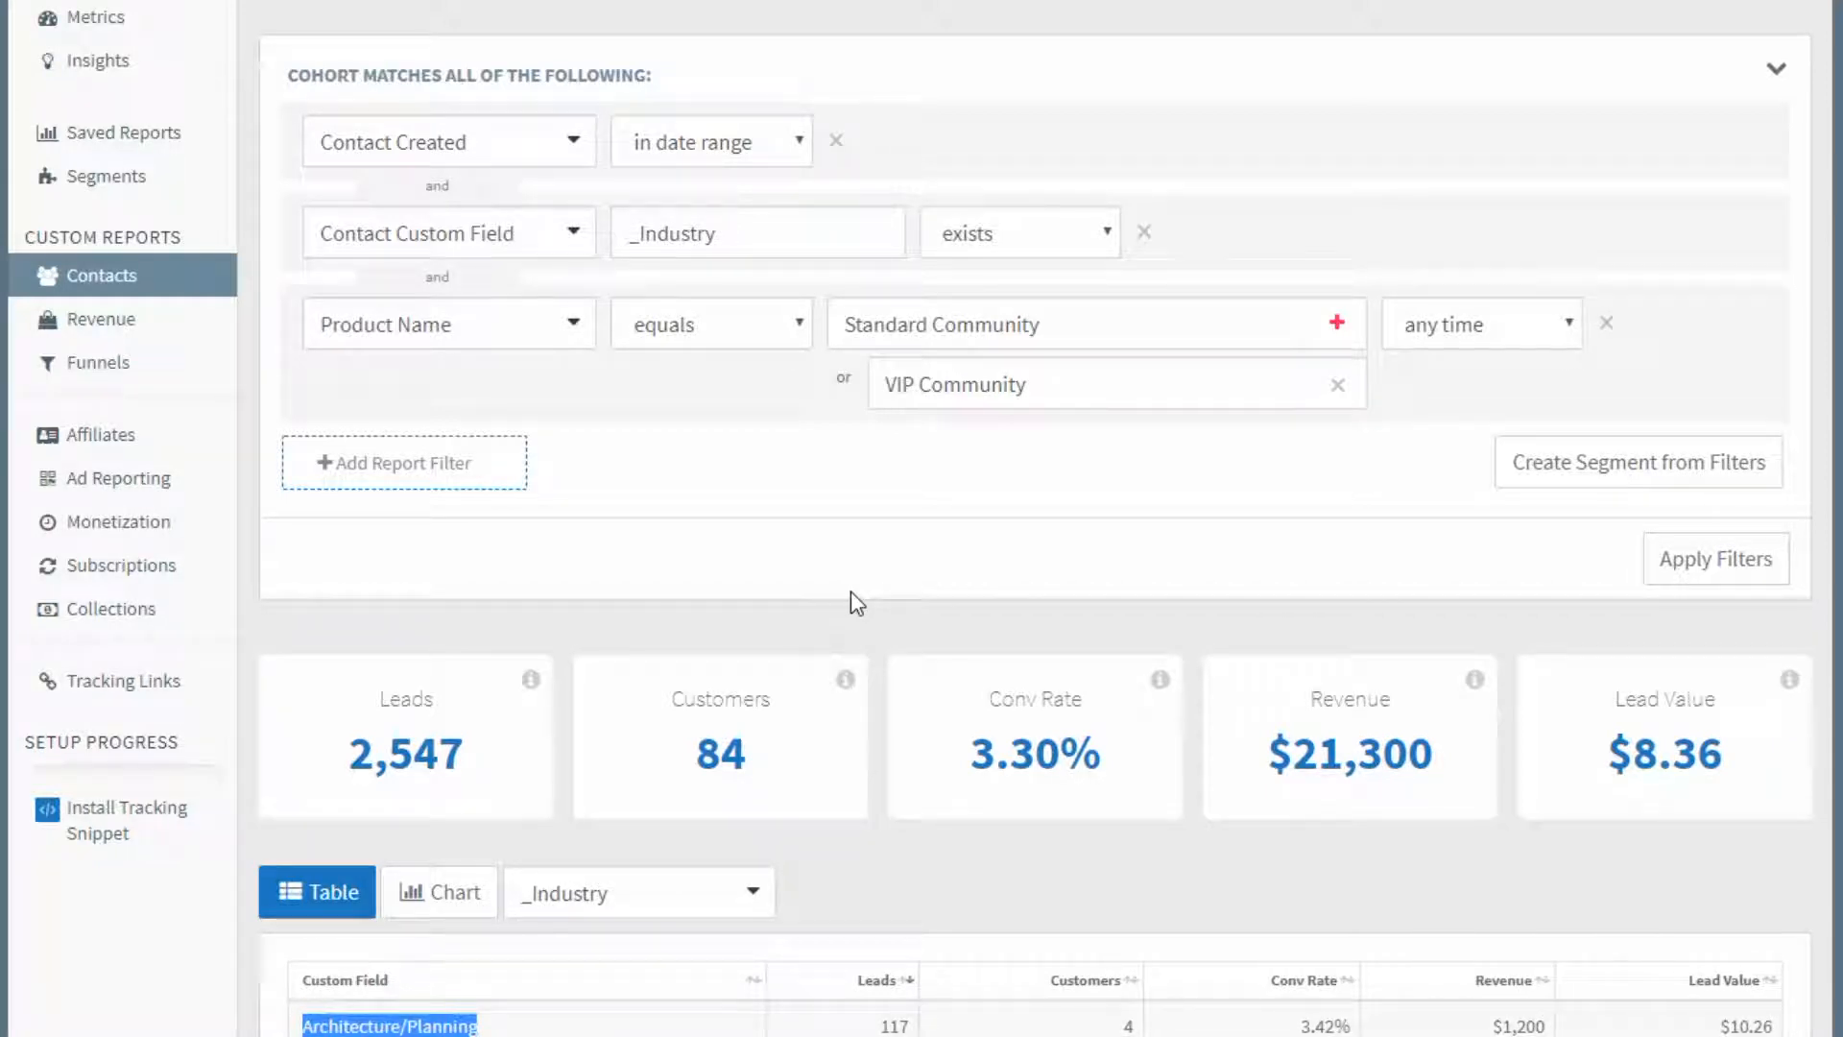
{"action": "left_click", "coordinate": [457, 478]}
{"action": "left_click", "coordinate": [458, 485]}
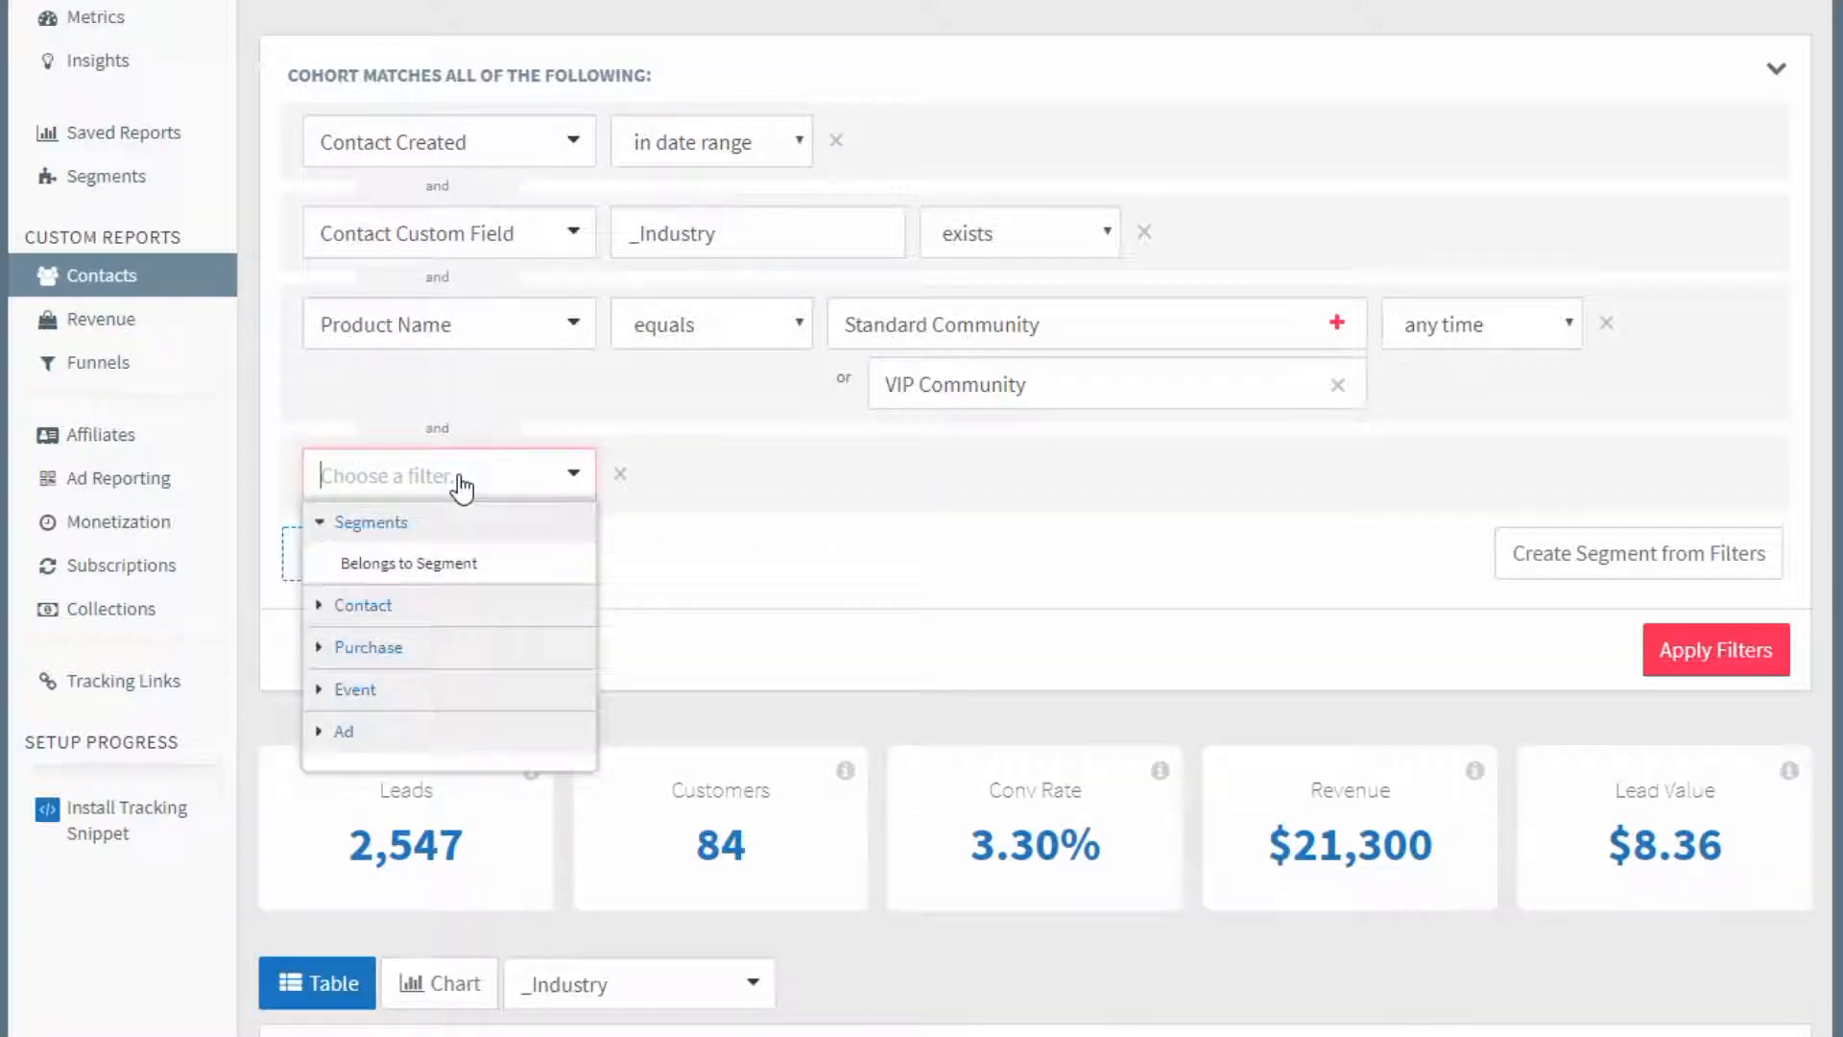
{"action": "type", "text": "tag"}
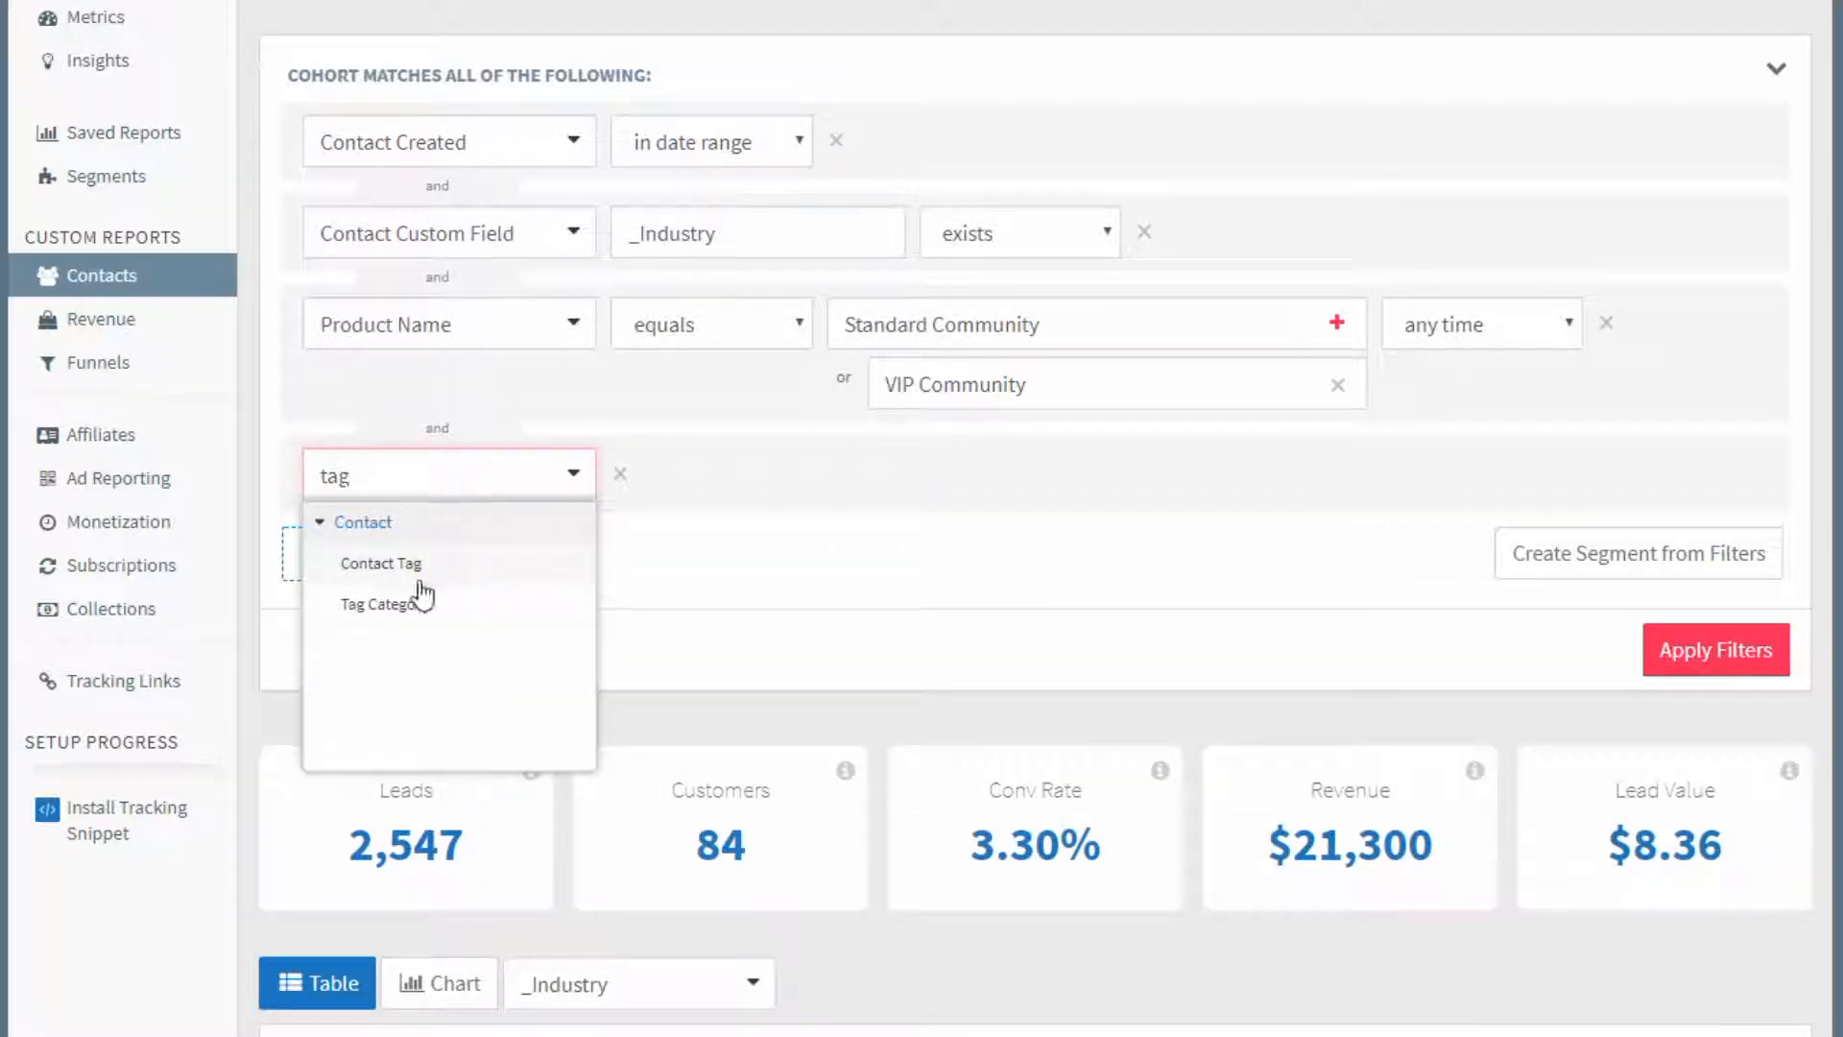
{"action": "left_click", "coordinate": [422, 602]}
{"action": "left_click", "coordinate": [463, 476]}
{"action": "type", "text": "tag"}
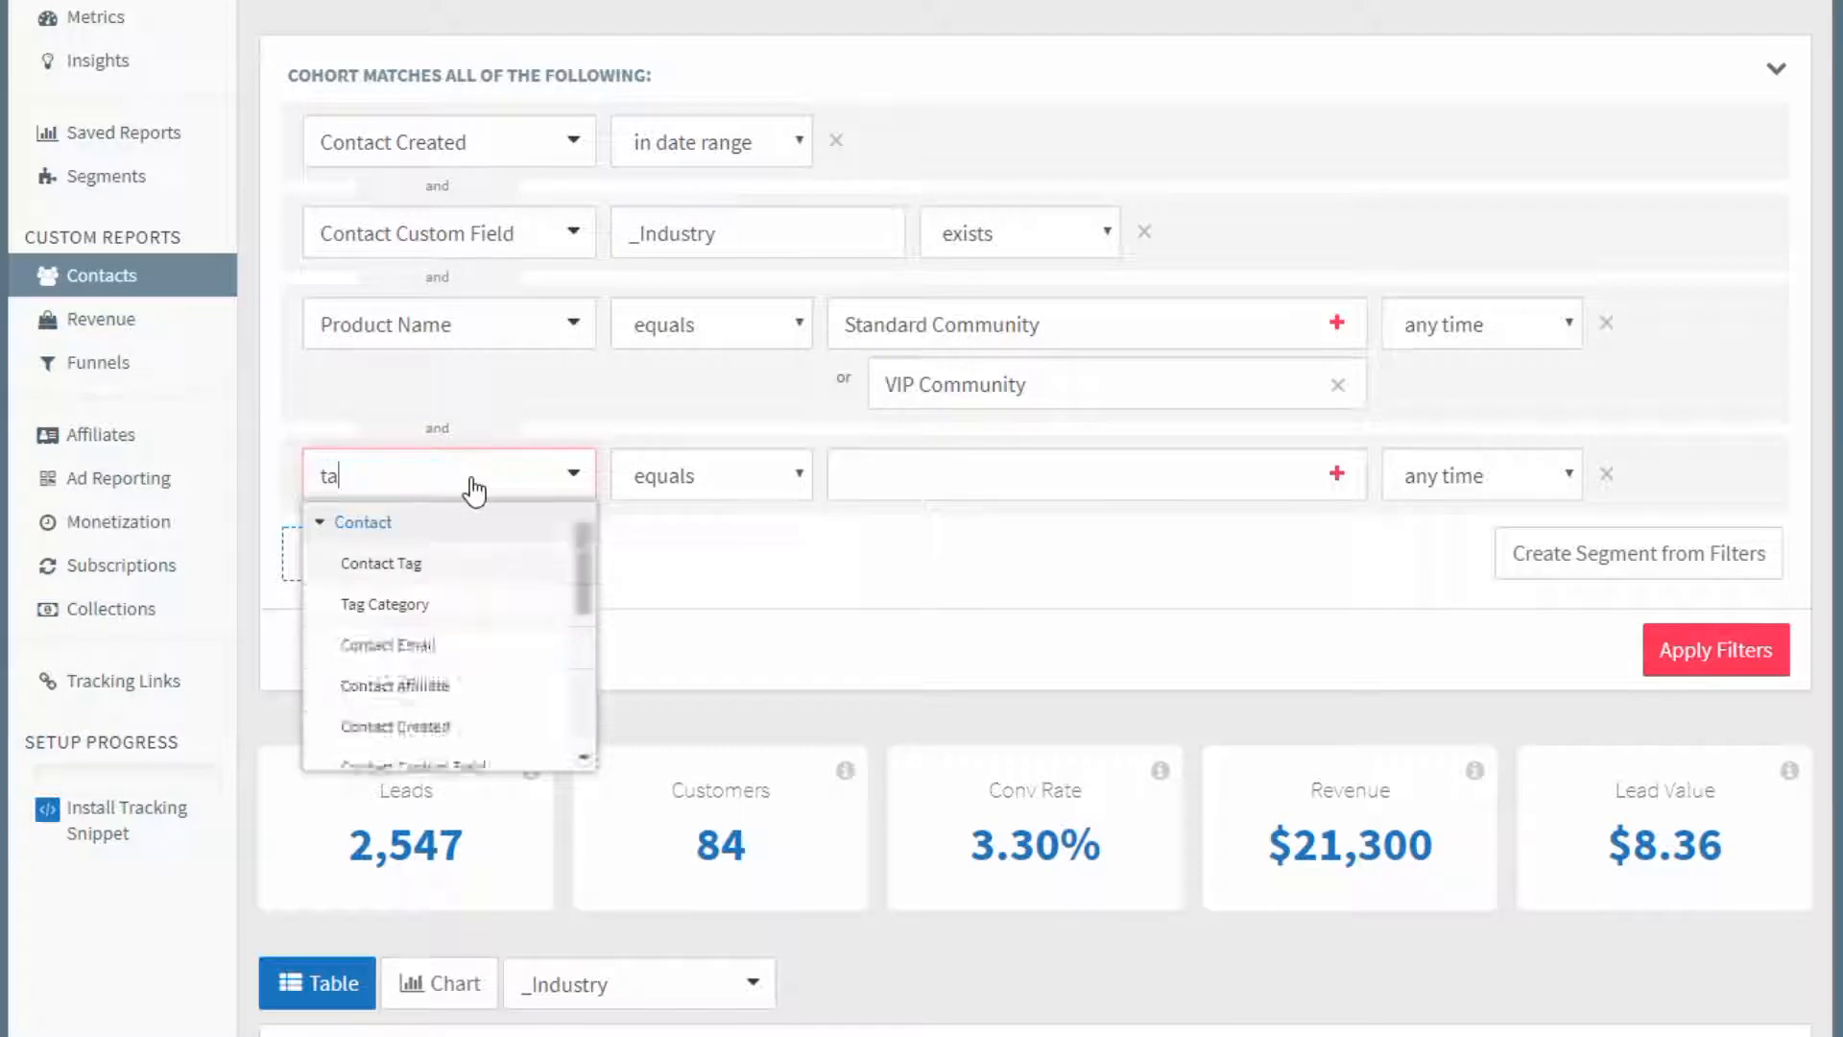
{"action": "left_click", "coordinate": [445, 565]}
Set the Contact Tag filter to equal "seq-eg: Webinar - Register" and apply the filters.
{"action": "left_click", "coordinate": [1009, 464]}
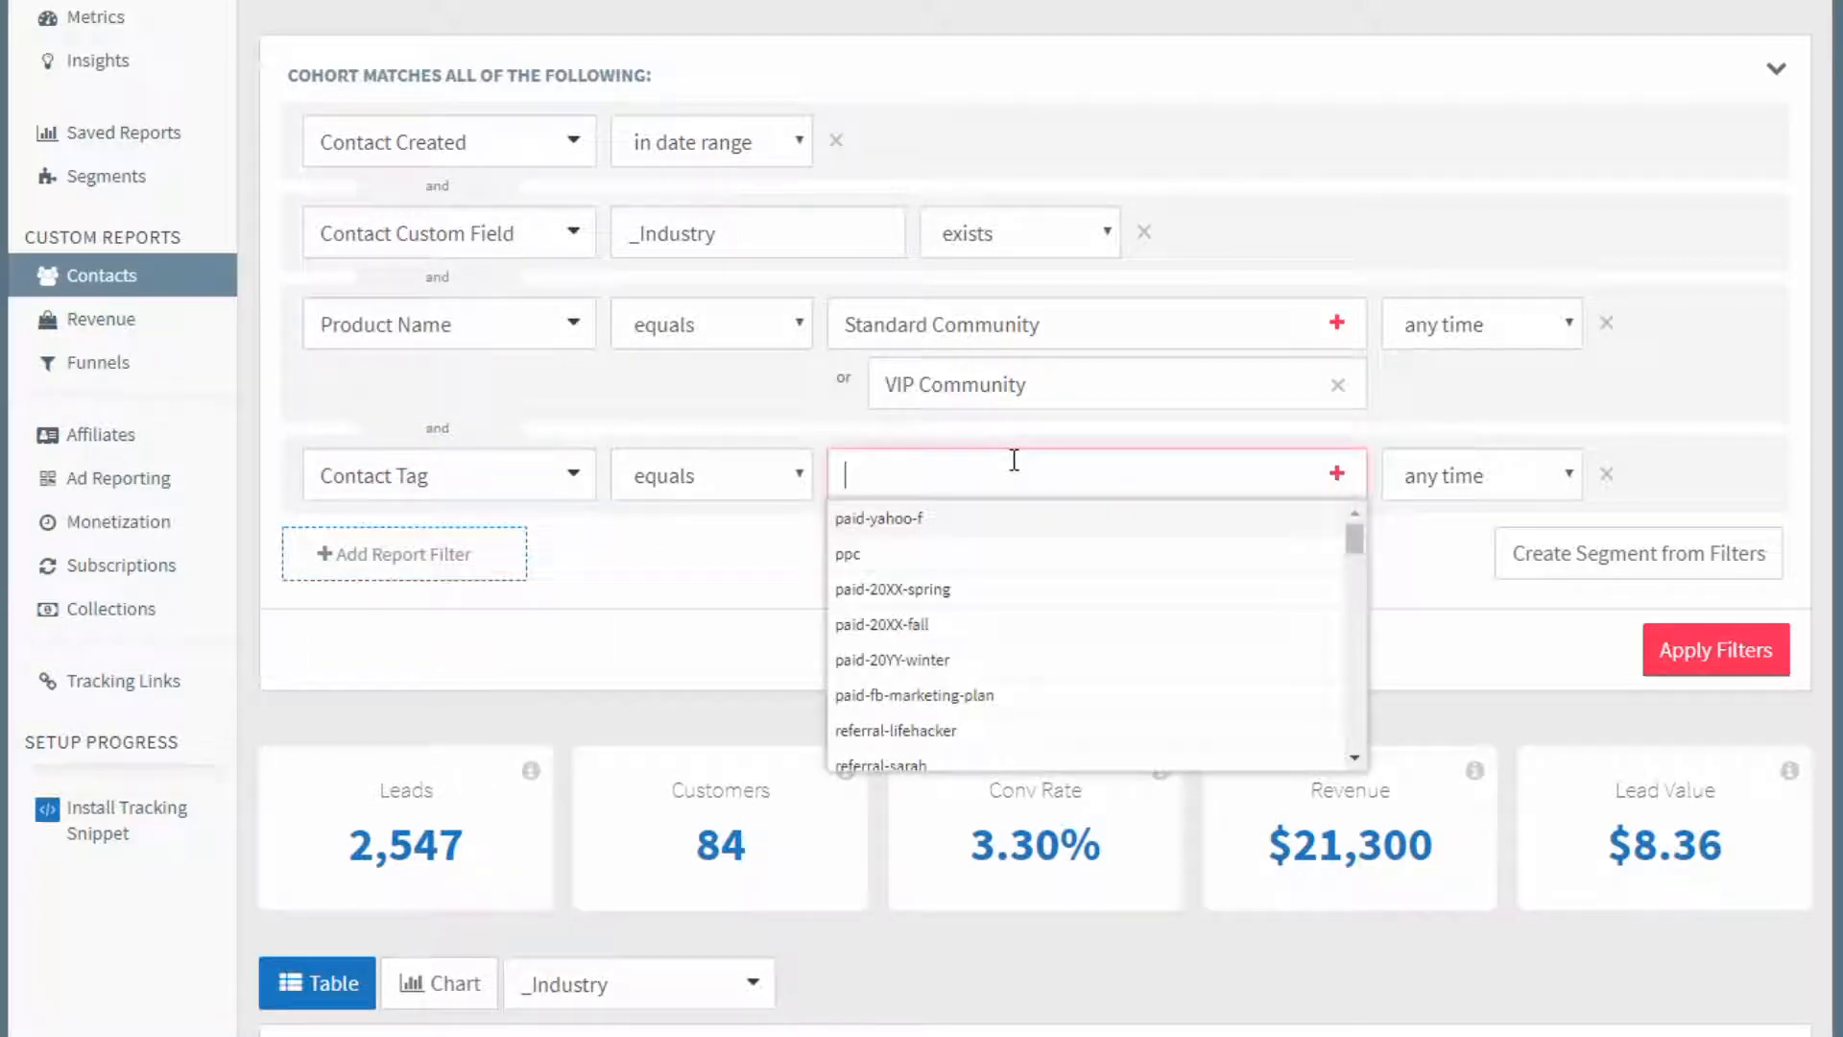
{"action": "type", "text": "weba"}
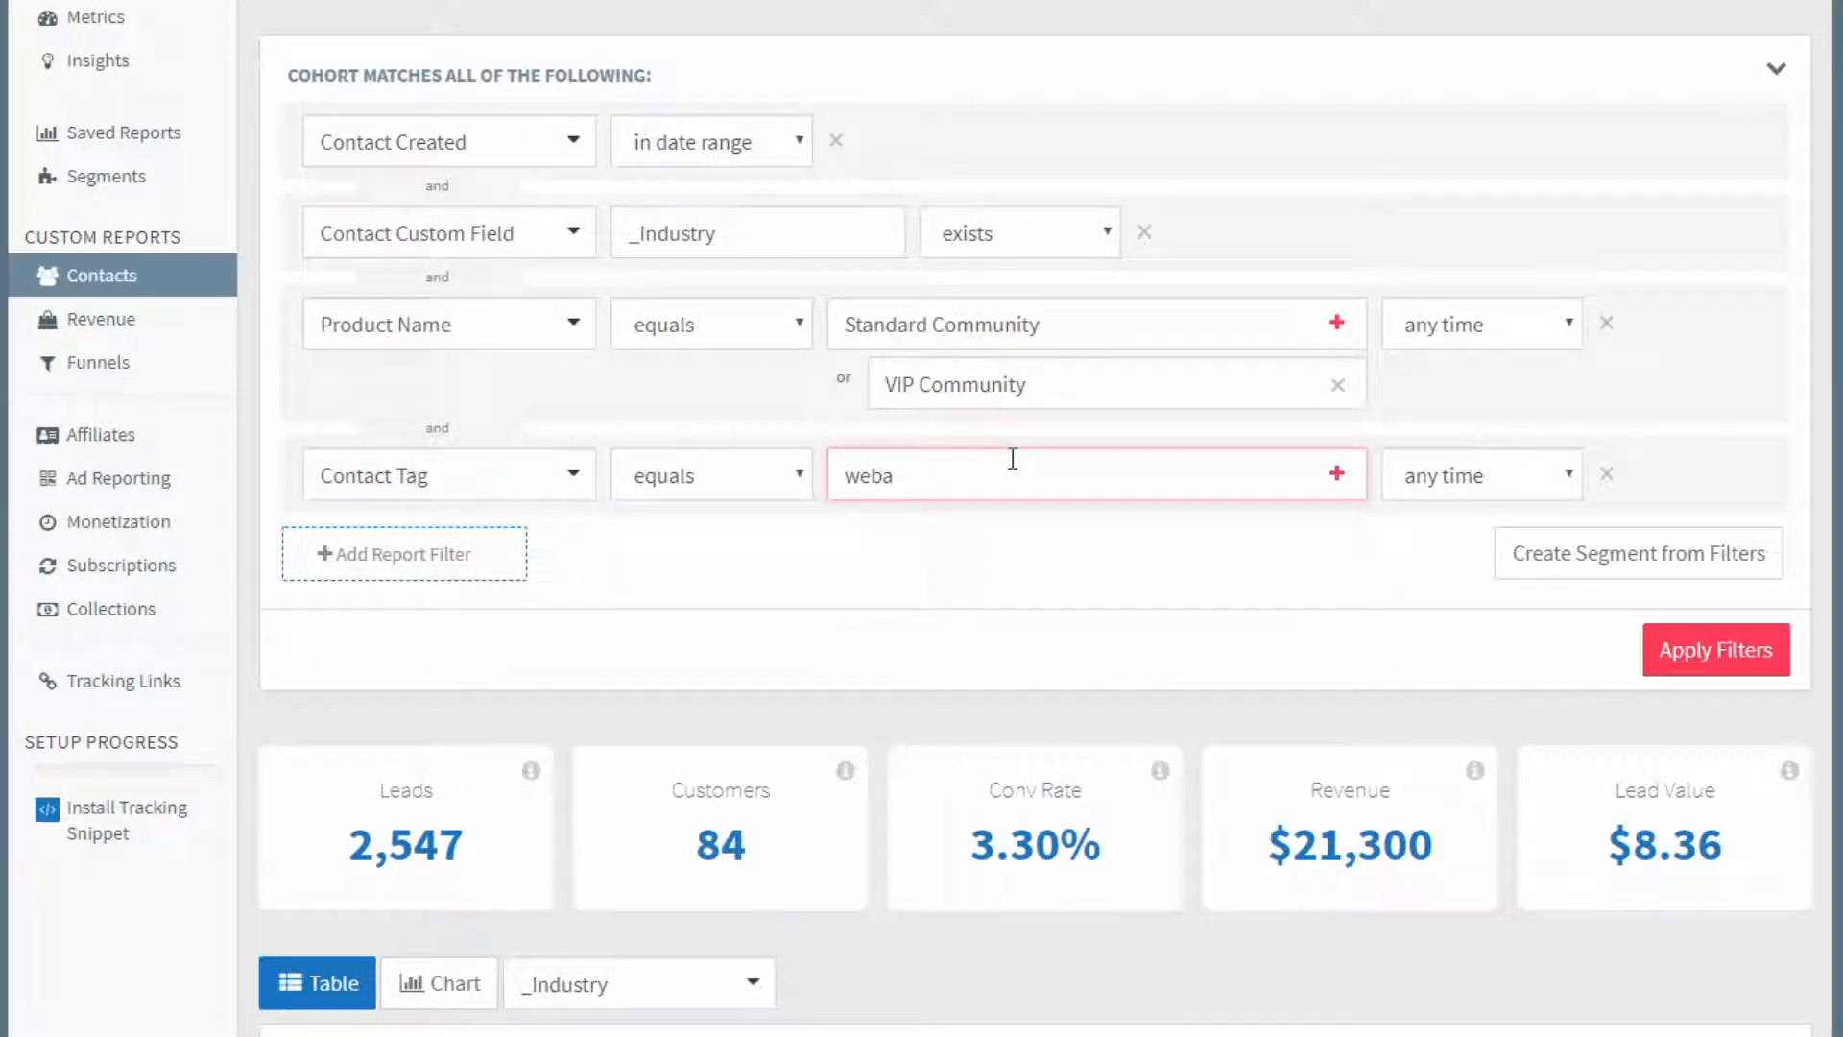
{"action": "key", "text": "BackSpace"}
{"action": "left_click", "coordinate": [926, 624]}
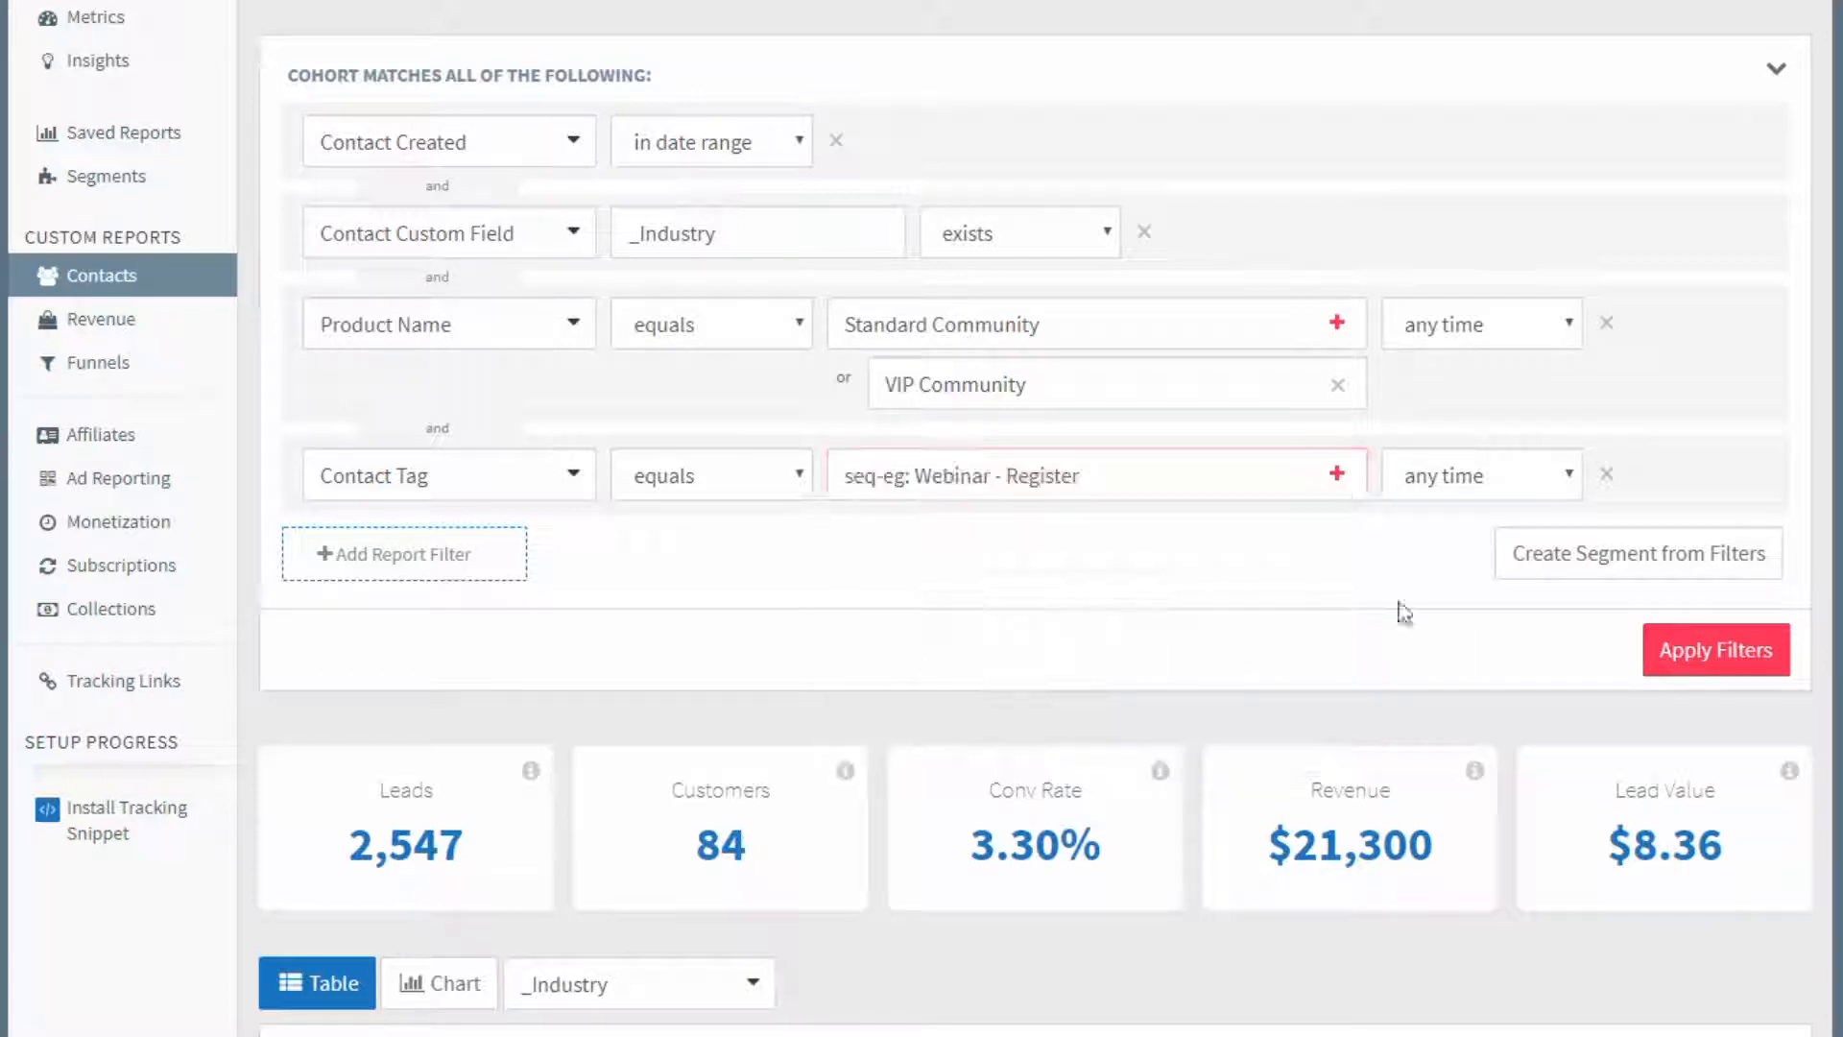
{"action": "left_click", "coordinate": [1668, 647]}
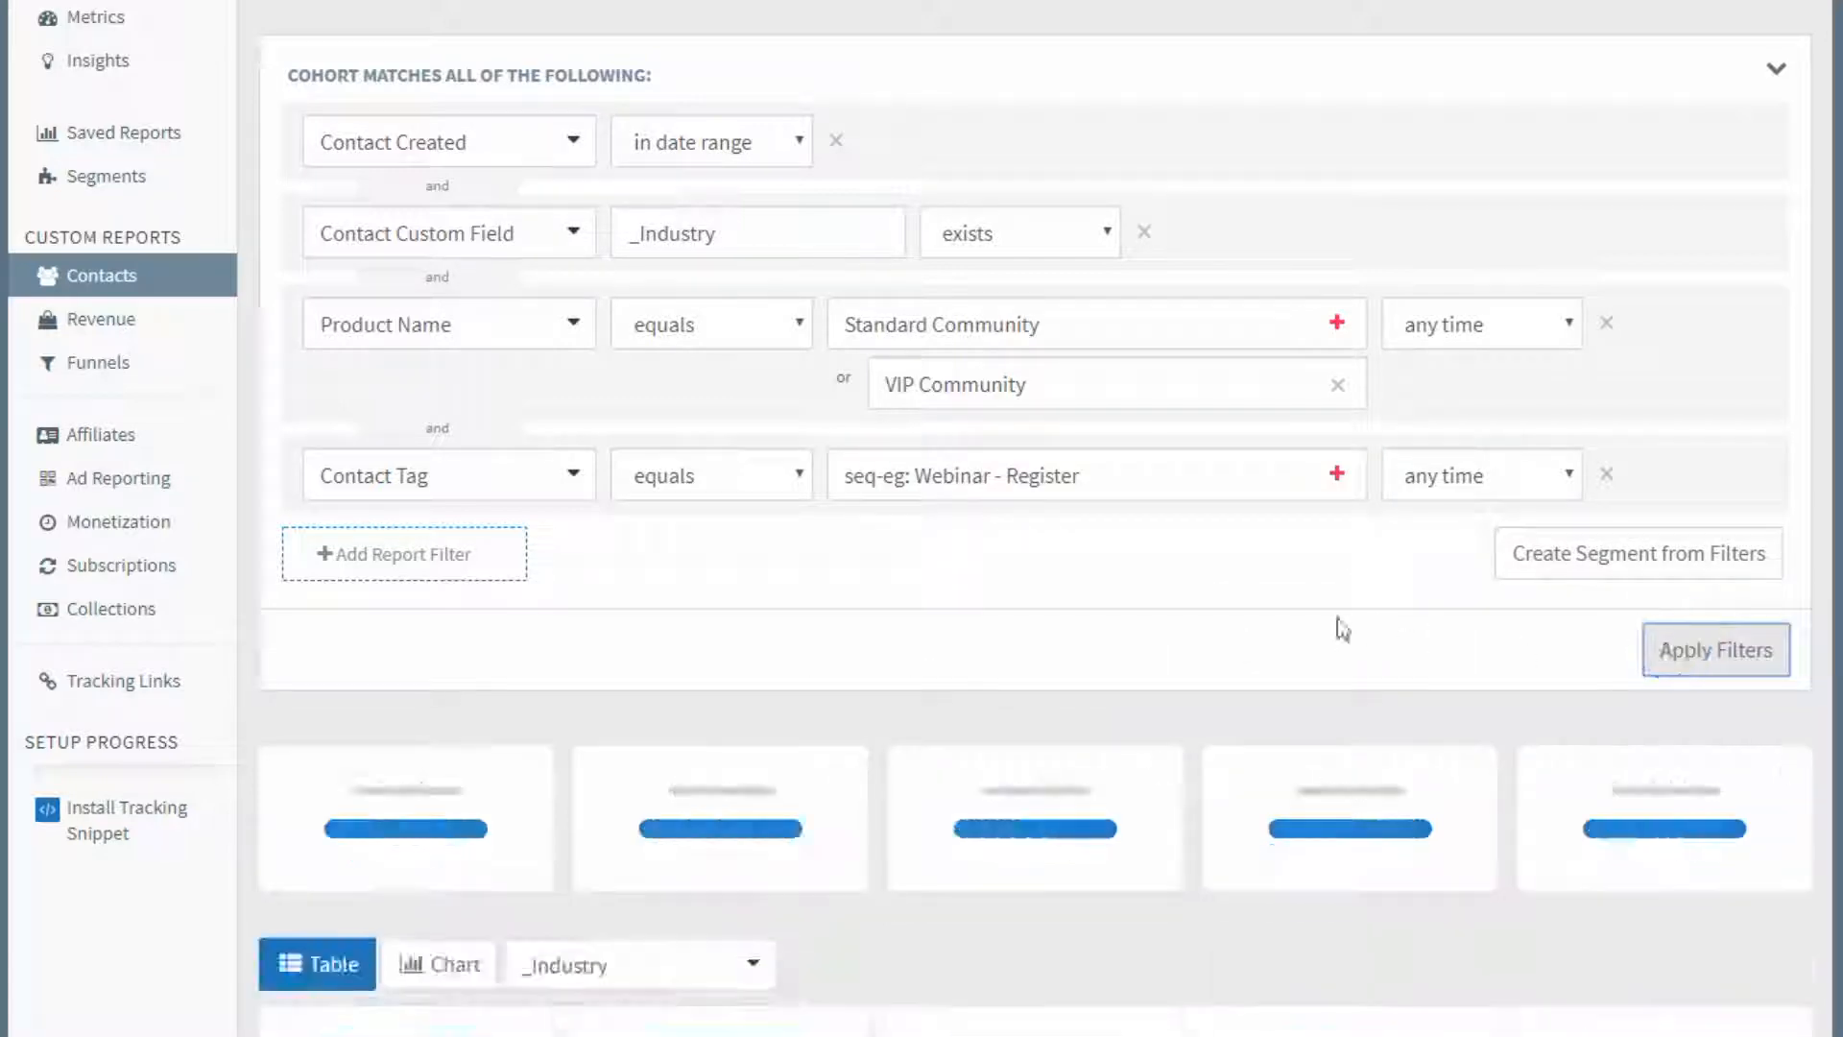
Check the Photography row of the filtered industry table, and sort the table by lead value.
{"action": "scroll", "coordinate": [1065, 543], "scroll_direction": "down", "scroll_amount": 5}
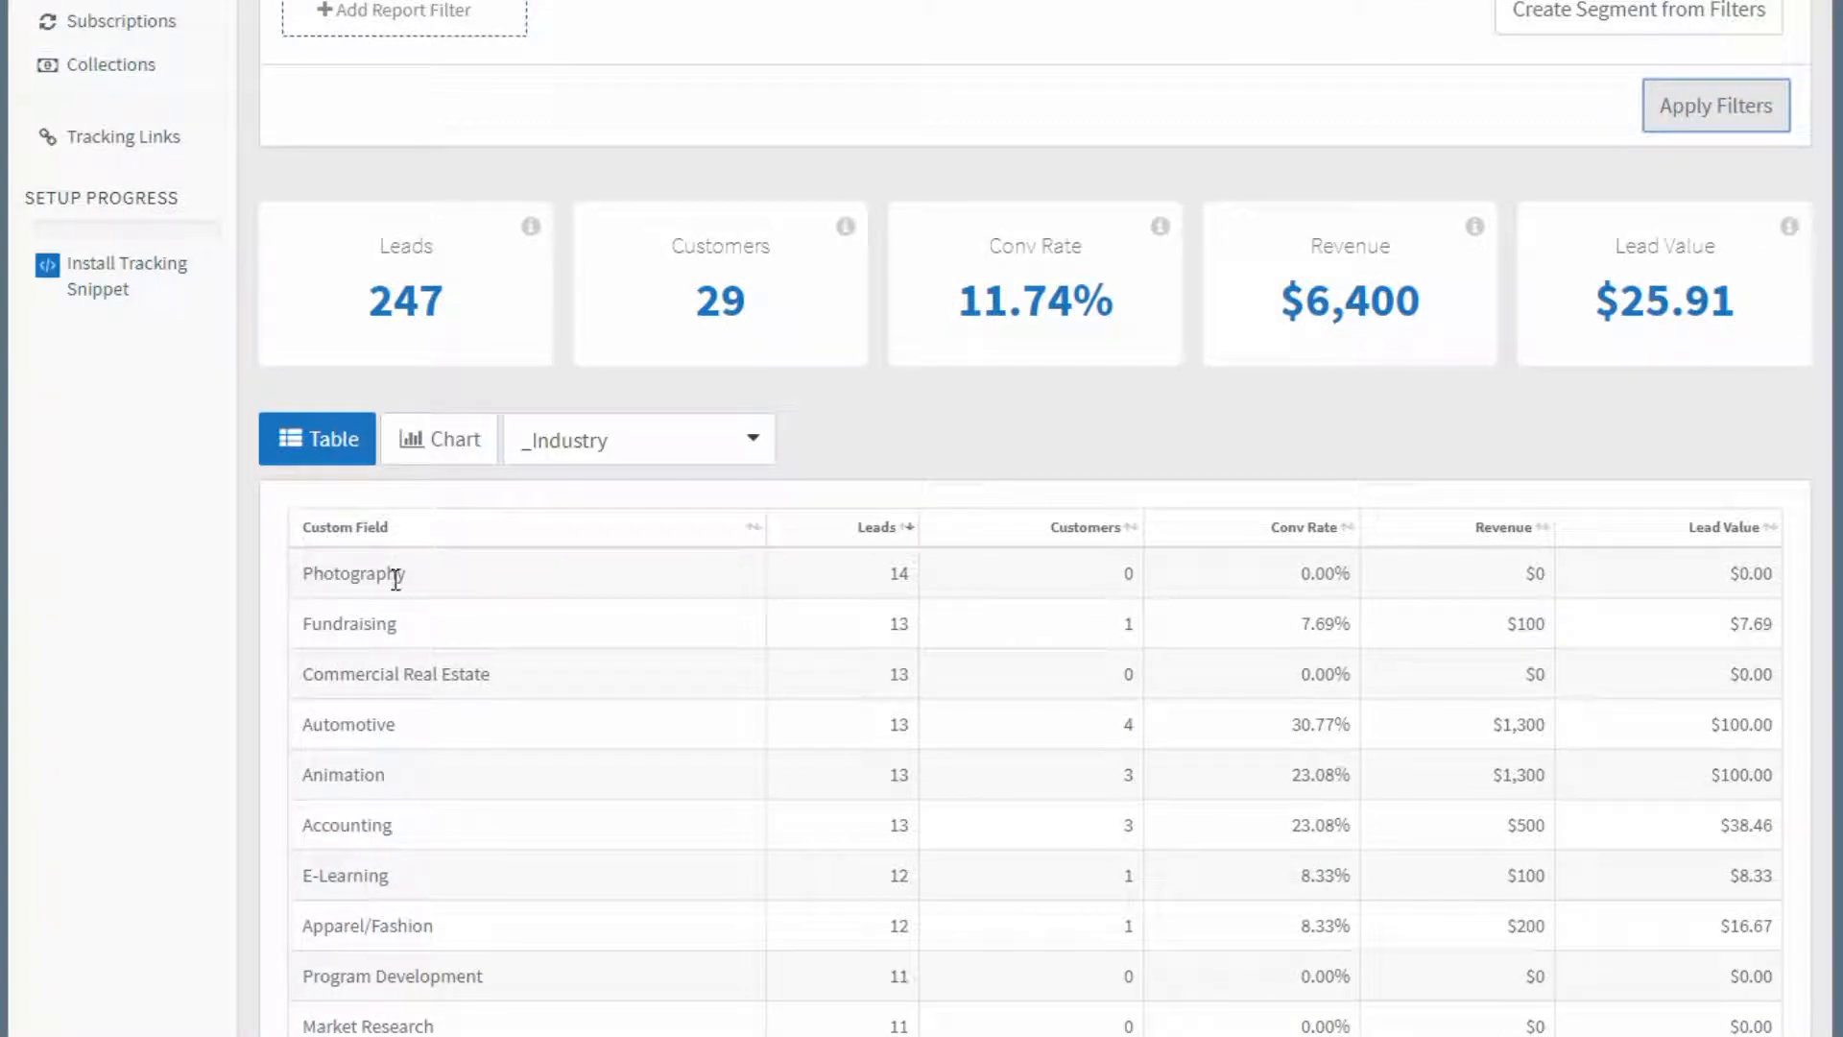
{"action": "left_click_drag", "start_coordinate": [429, 578], "coordinate": [314, 574]}
{"action": "left_click", "coordinate": [396, 576]}
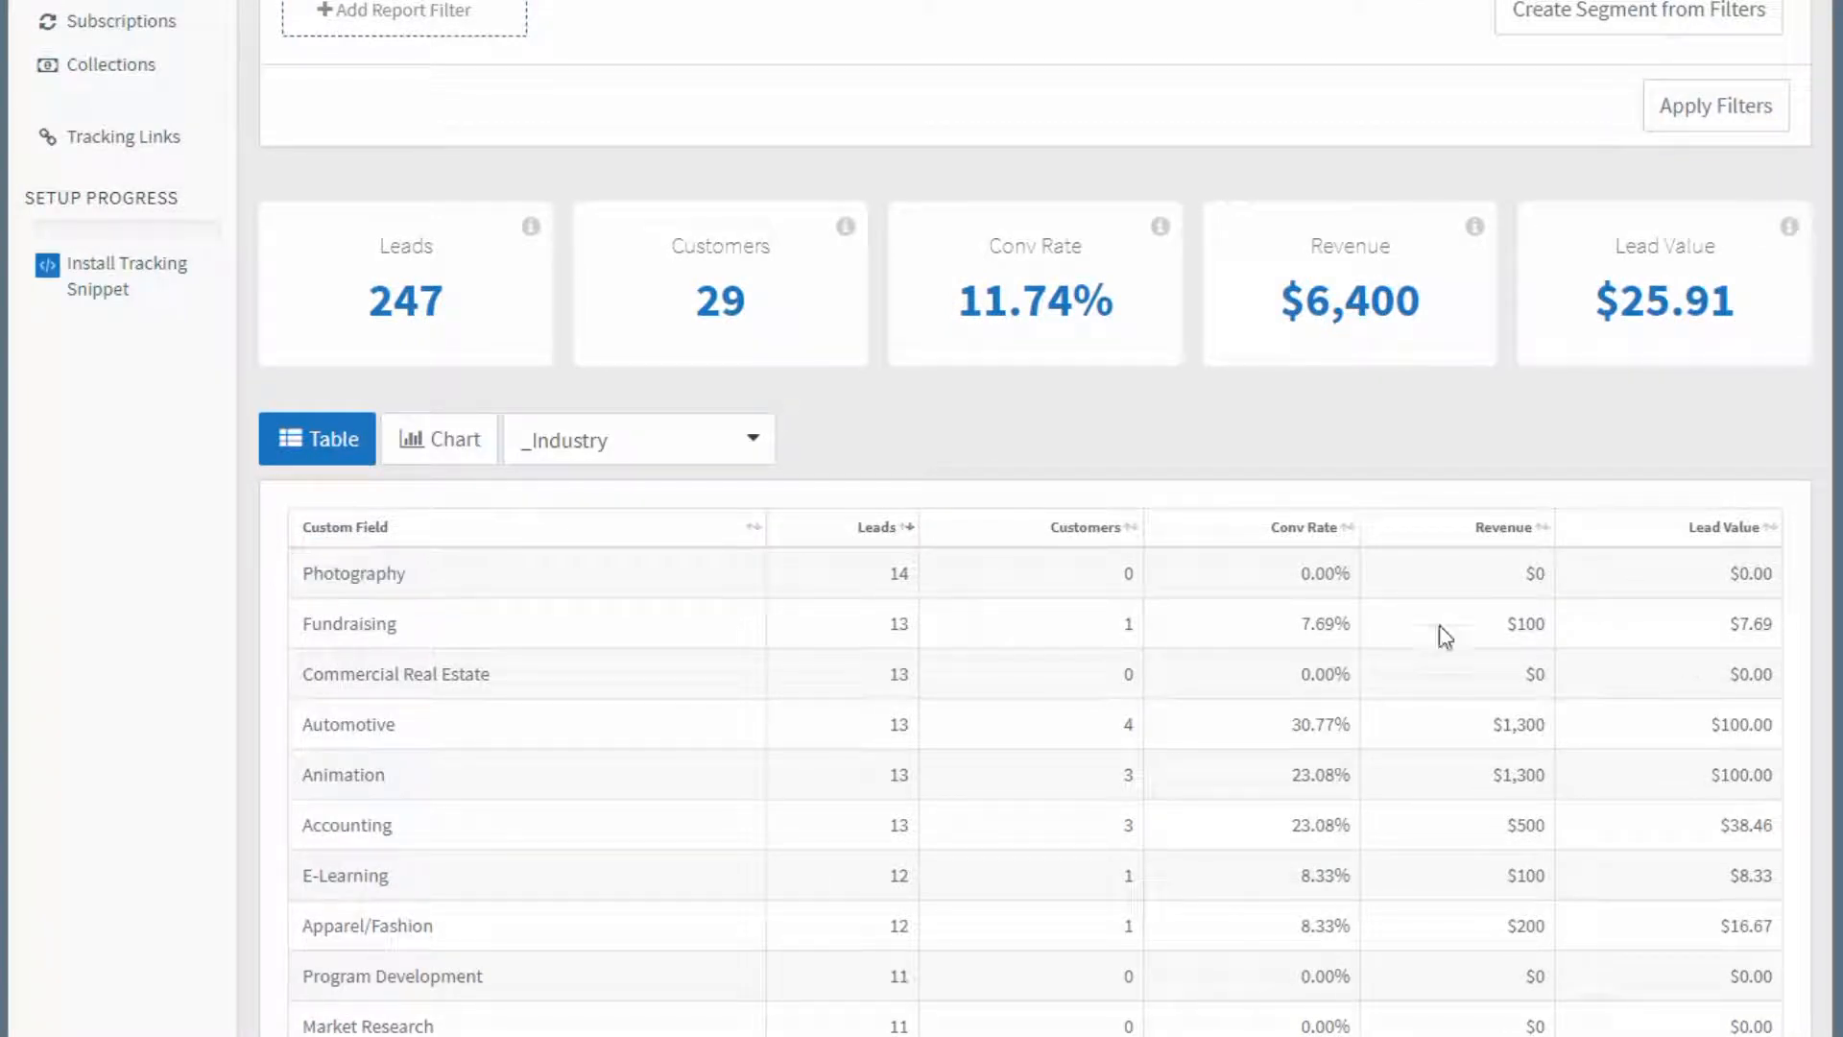
{"action": "left_click", "coordinate": [1771, 528]}
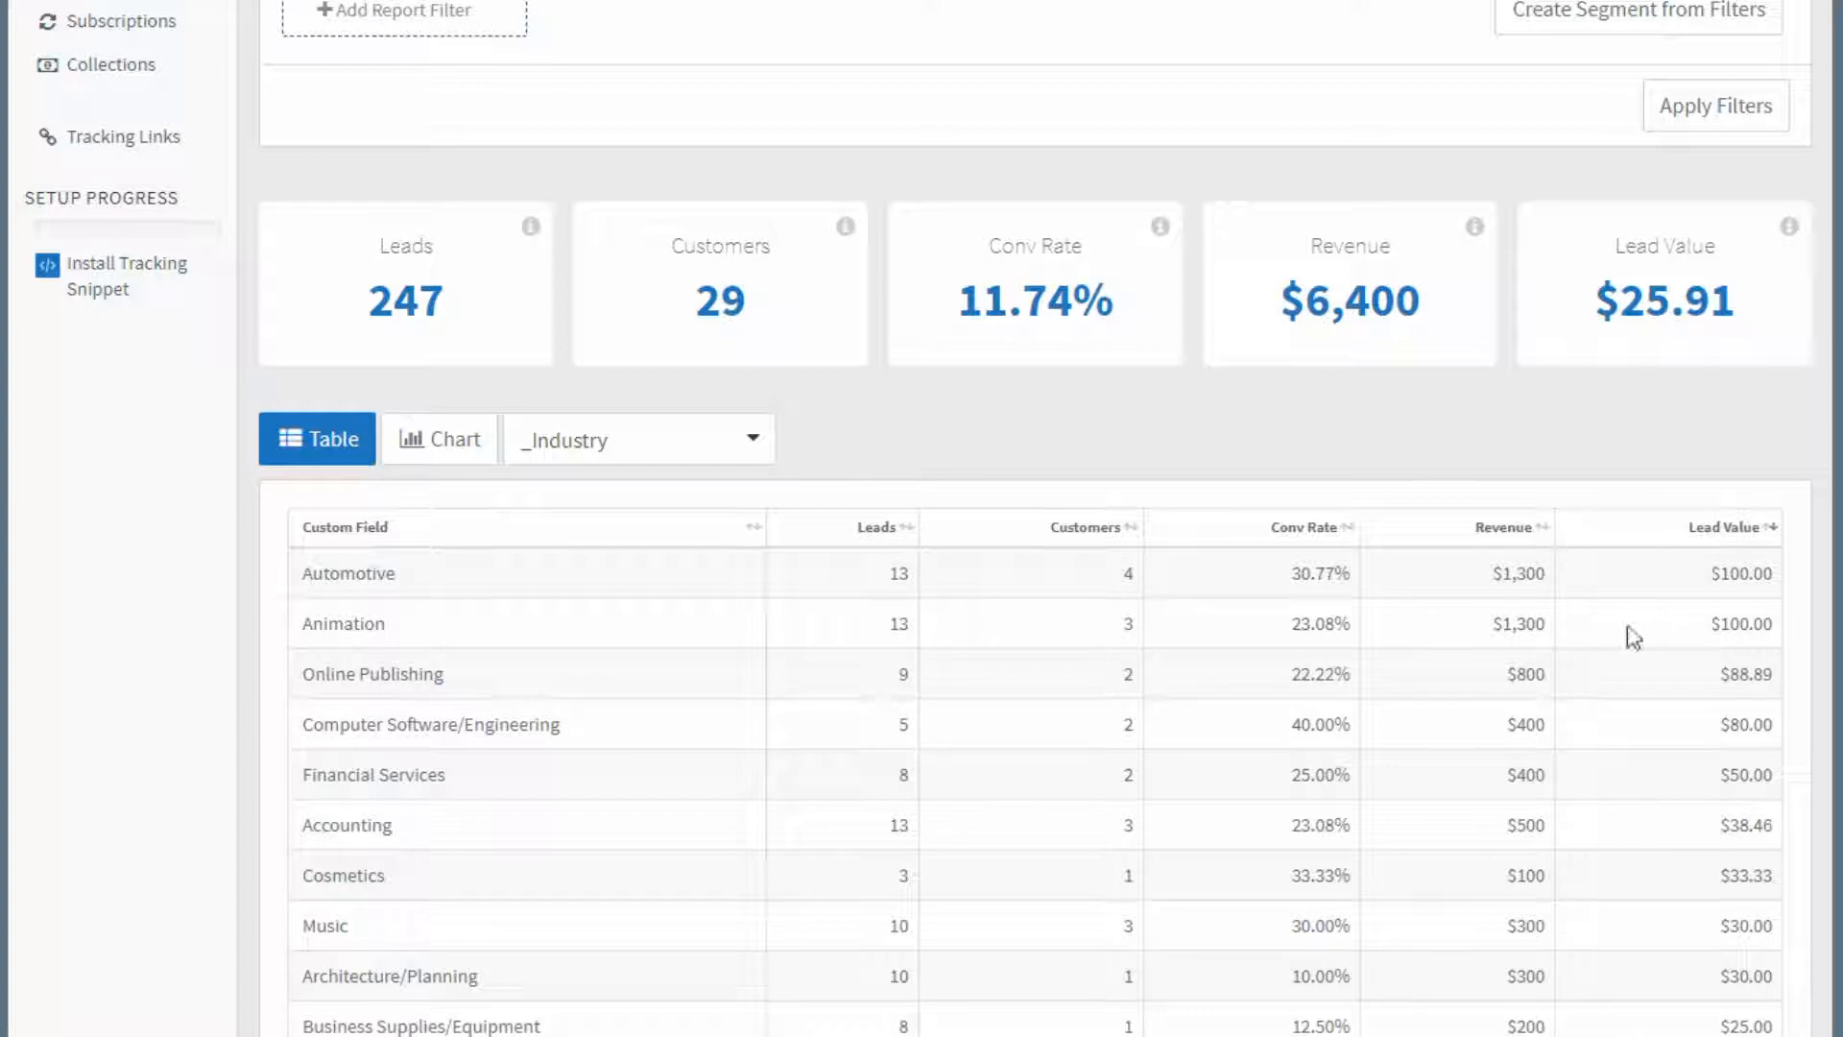
Sort the industry table by number of customers and check the Automotive row's lead value.
{"action": "left_click", "coordinate": [1112, 528]}
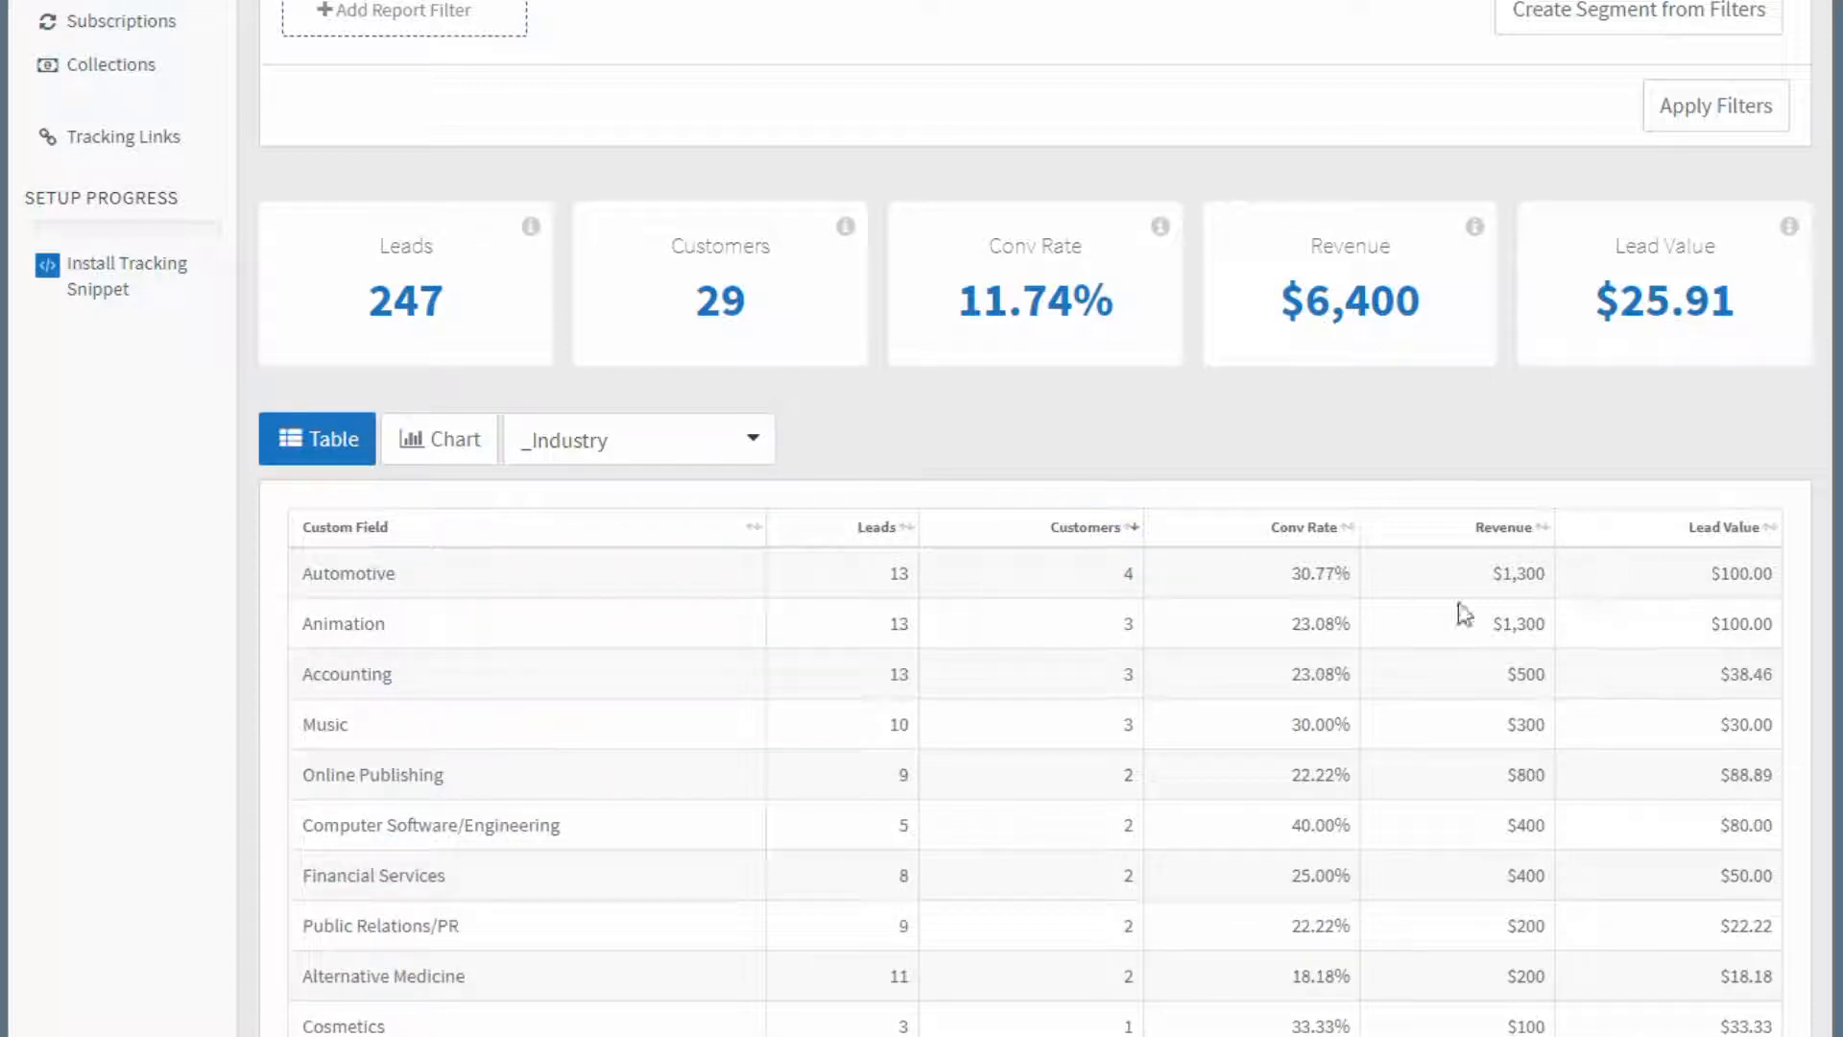
{"action": "left_click_drag", "start_coordinate": [1708, 573], "coordinate": [1781, 573]}
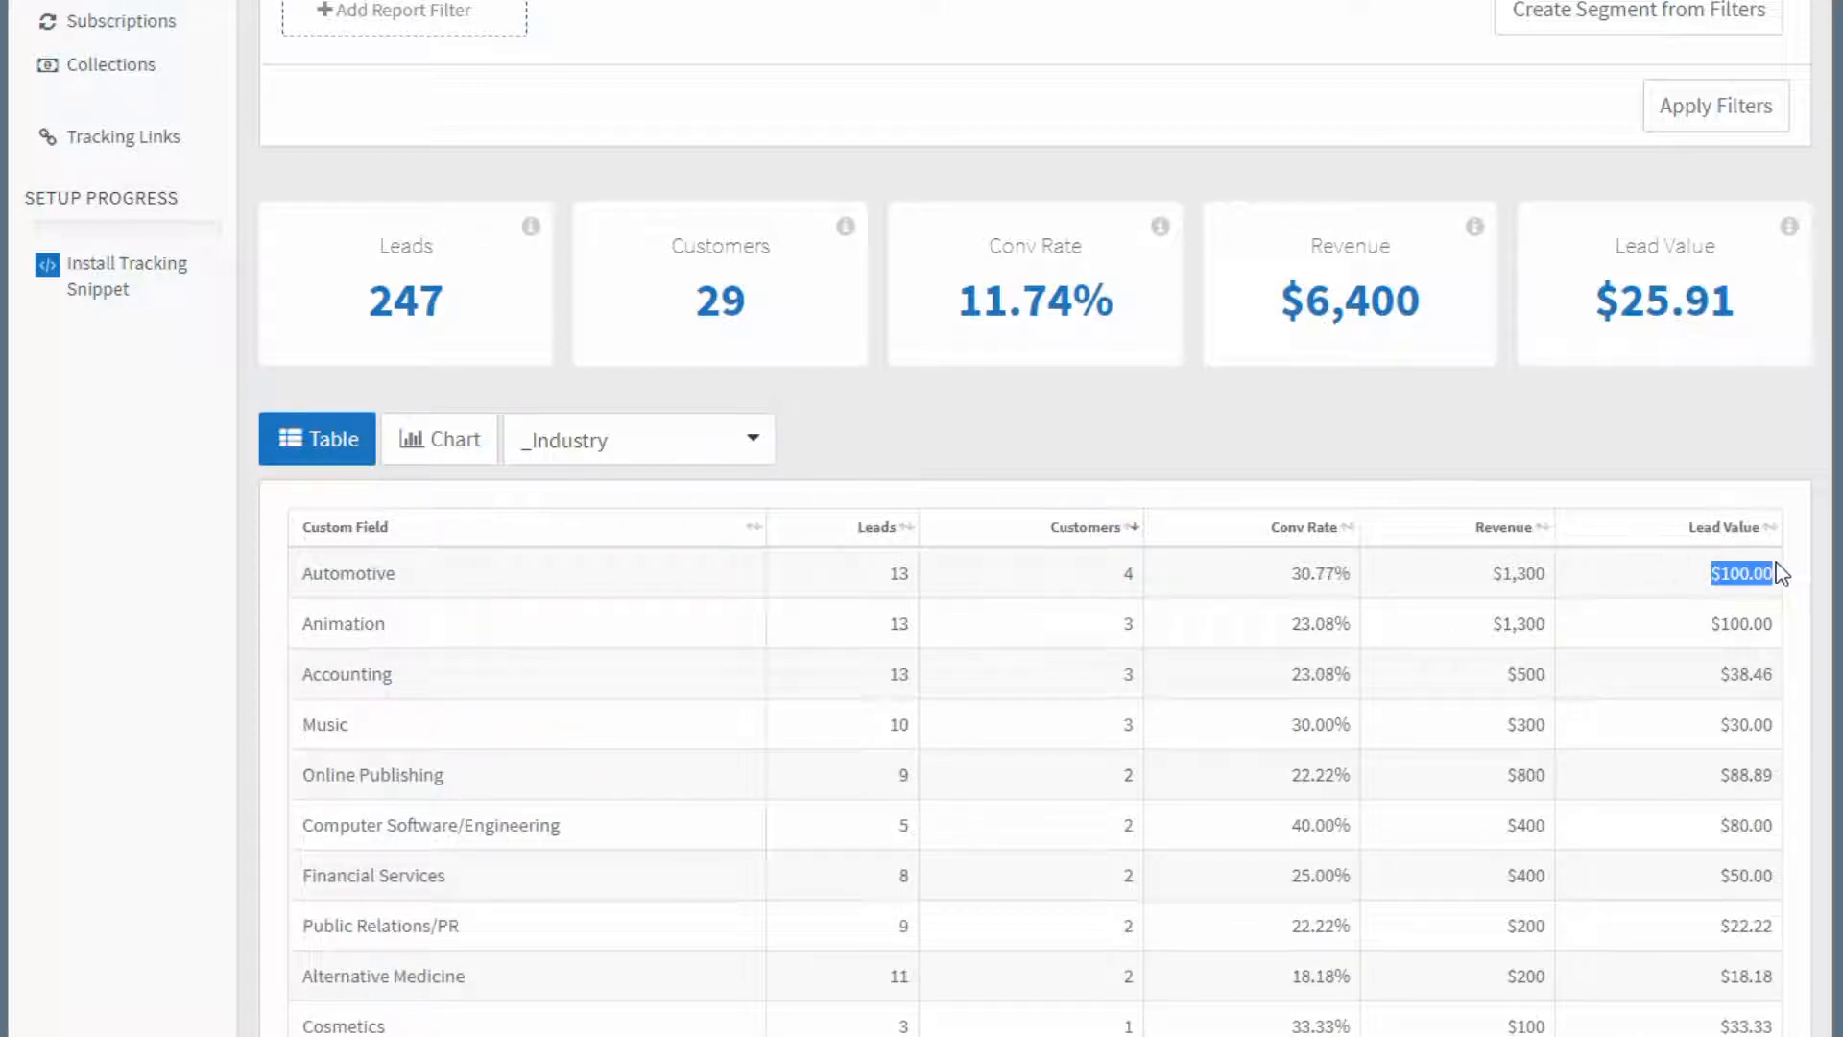
{"action": "left_click", "coordinate": [1781, 573]}
{"action": "scroll", "coordinate": [1133, 557], "scroll_direction": "up", "scroll_amount": 4}
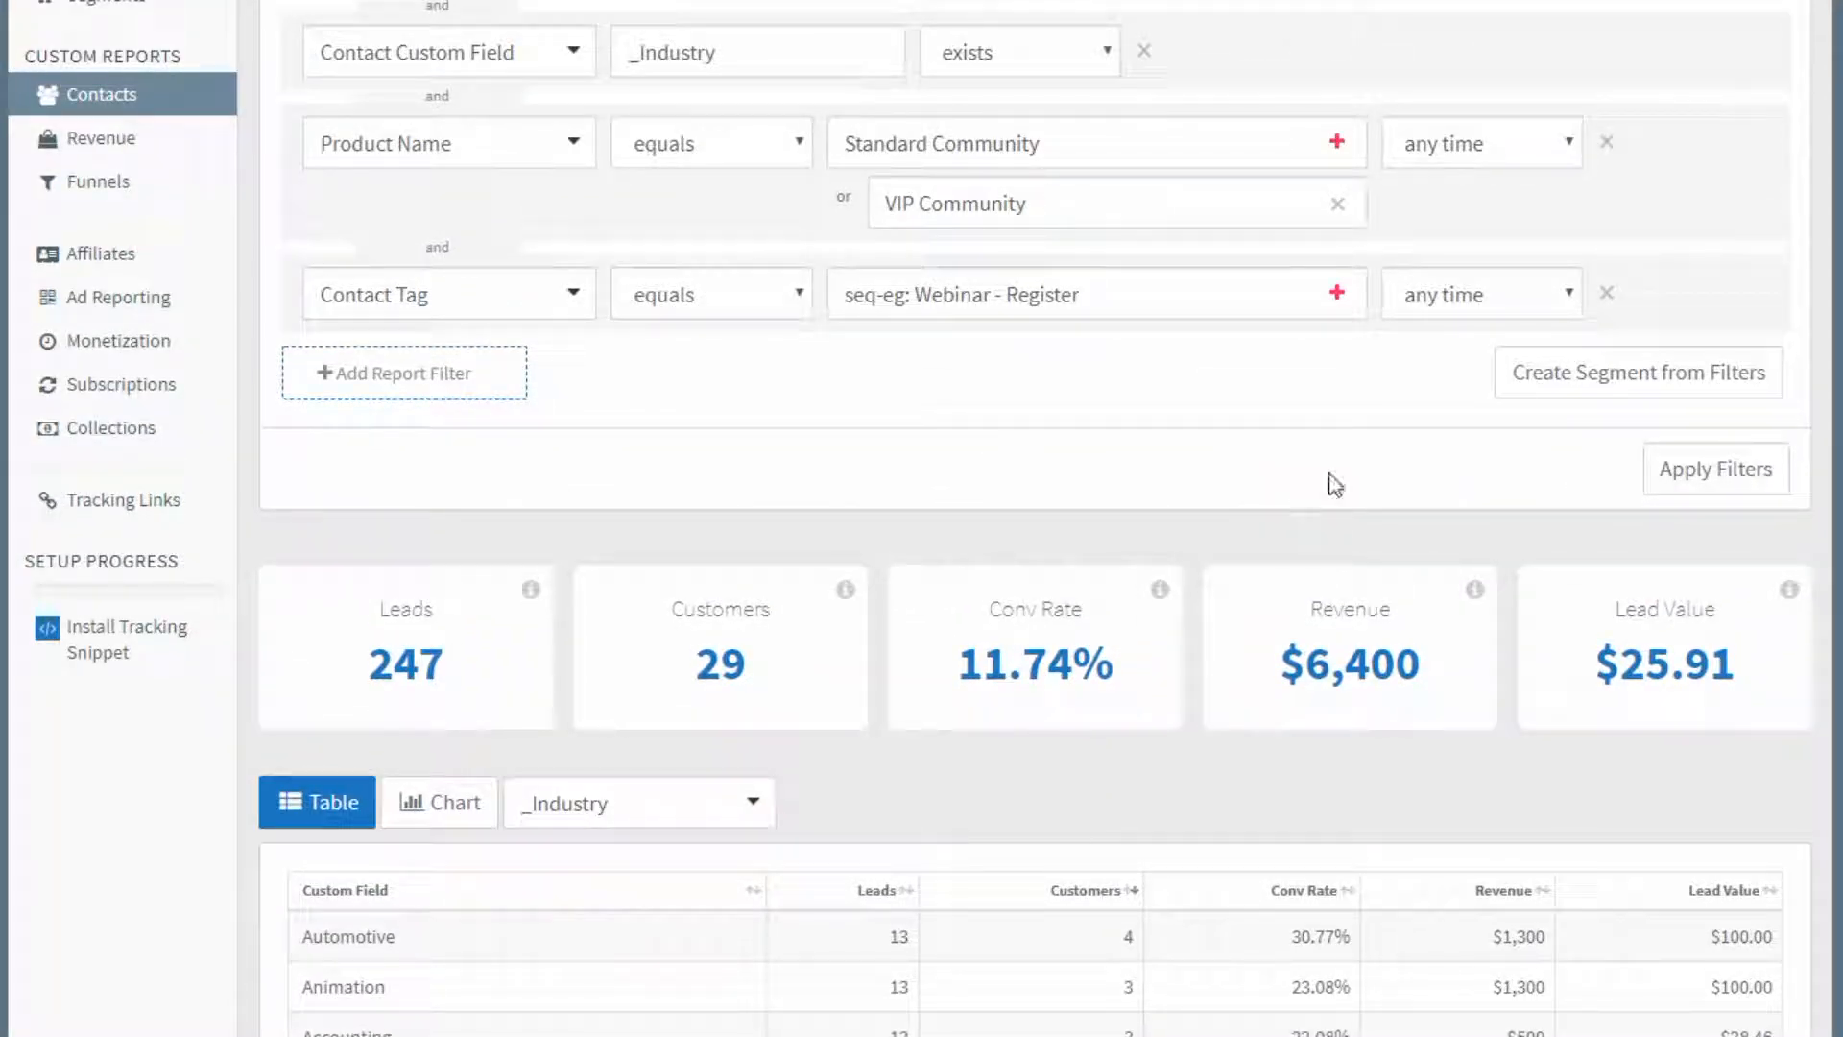
Shorten the Contact Tag filter's value to "seq-eg: Webinar" and apply the filters.
{"action": "left_click", "coordinate": [614, 803]}
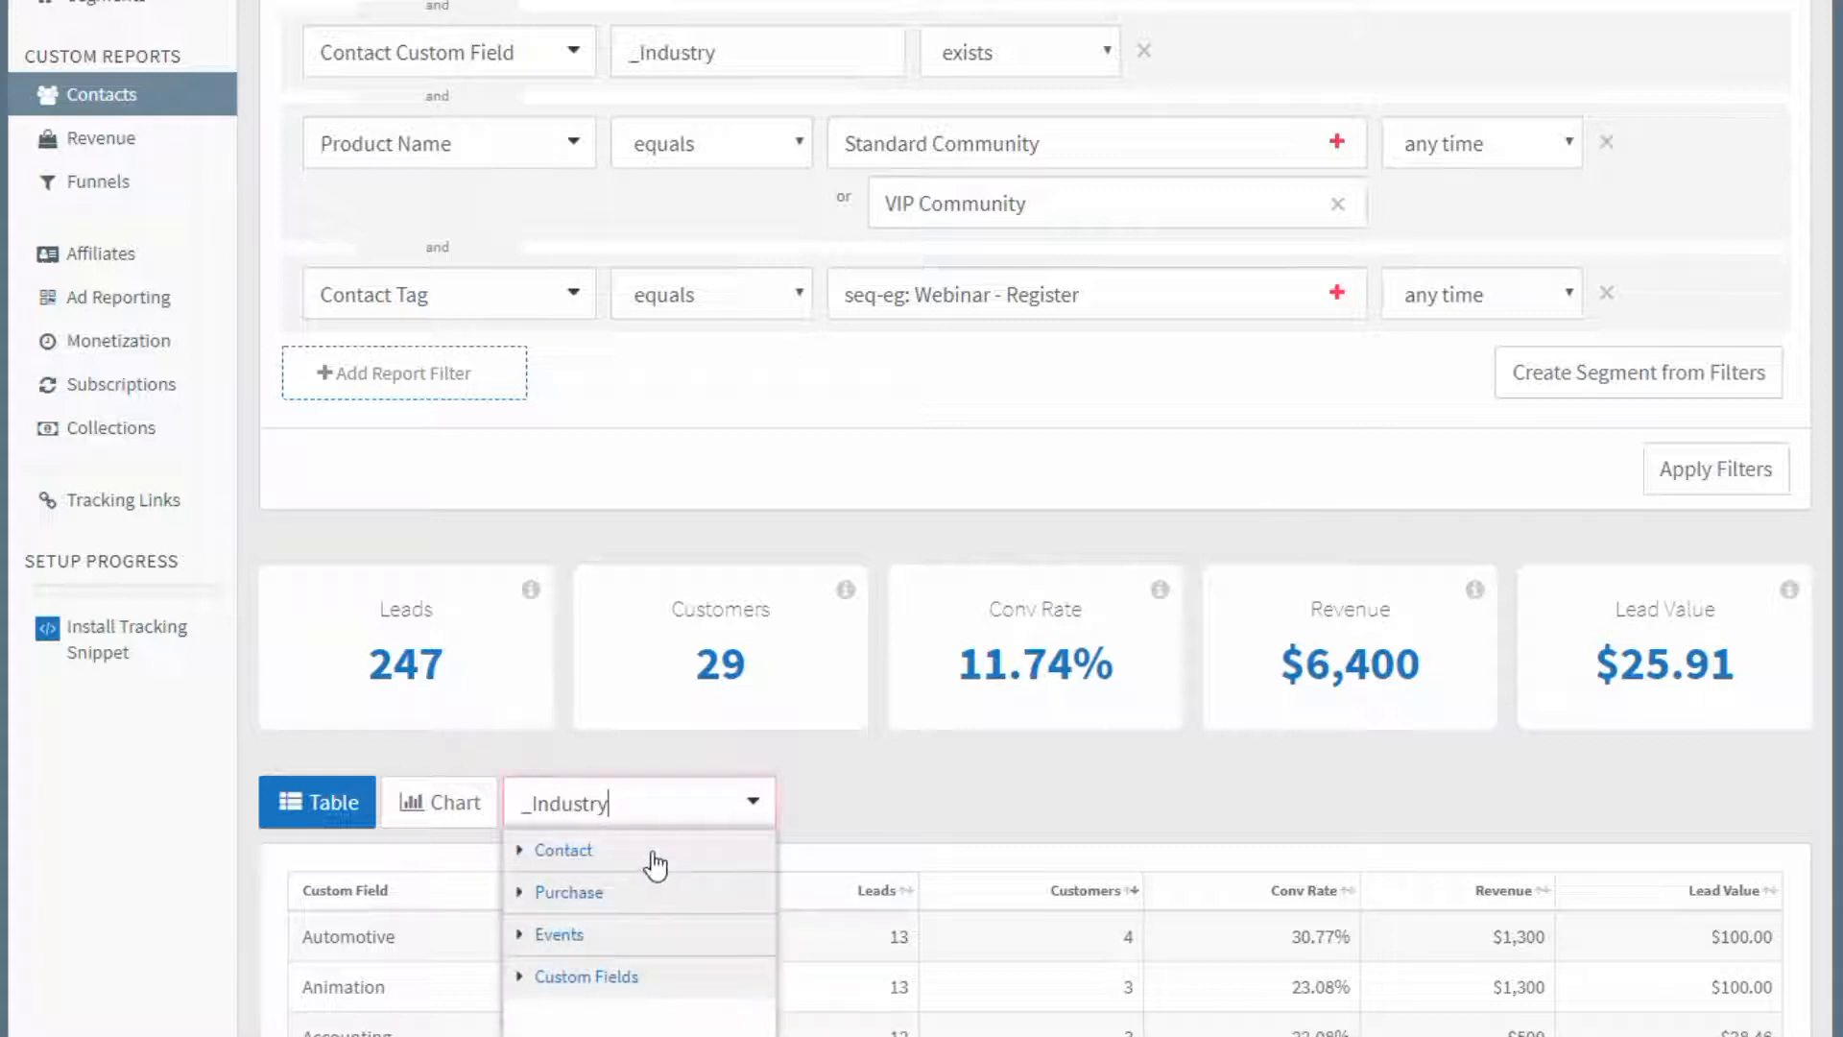
{"action": "left_click", "coordinate": [707, 298]}
{"action": "left_click", "coordinate": [689, 452]}
{"action": "left_click_drag", "start_coordinate": [994, 291], "coordinate": [1188, 284]}
{"action": "key", "text": "BackSpace"}
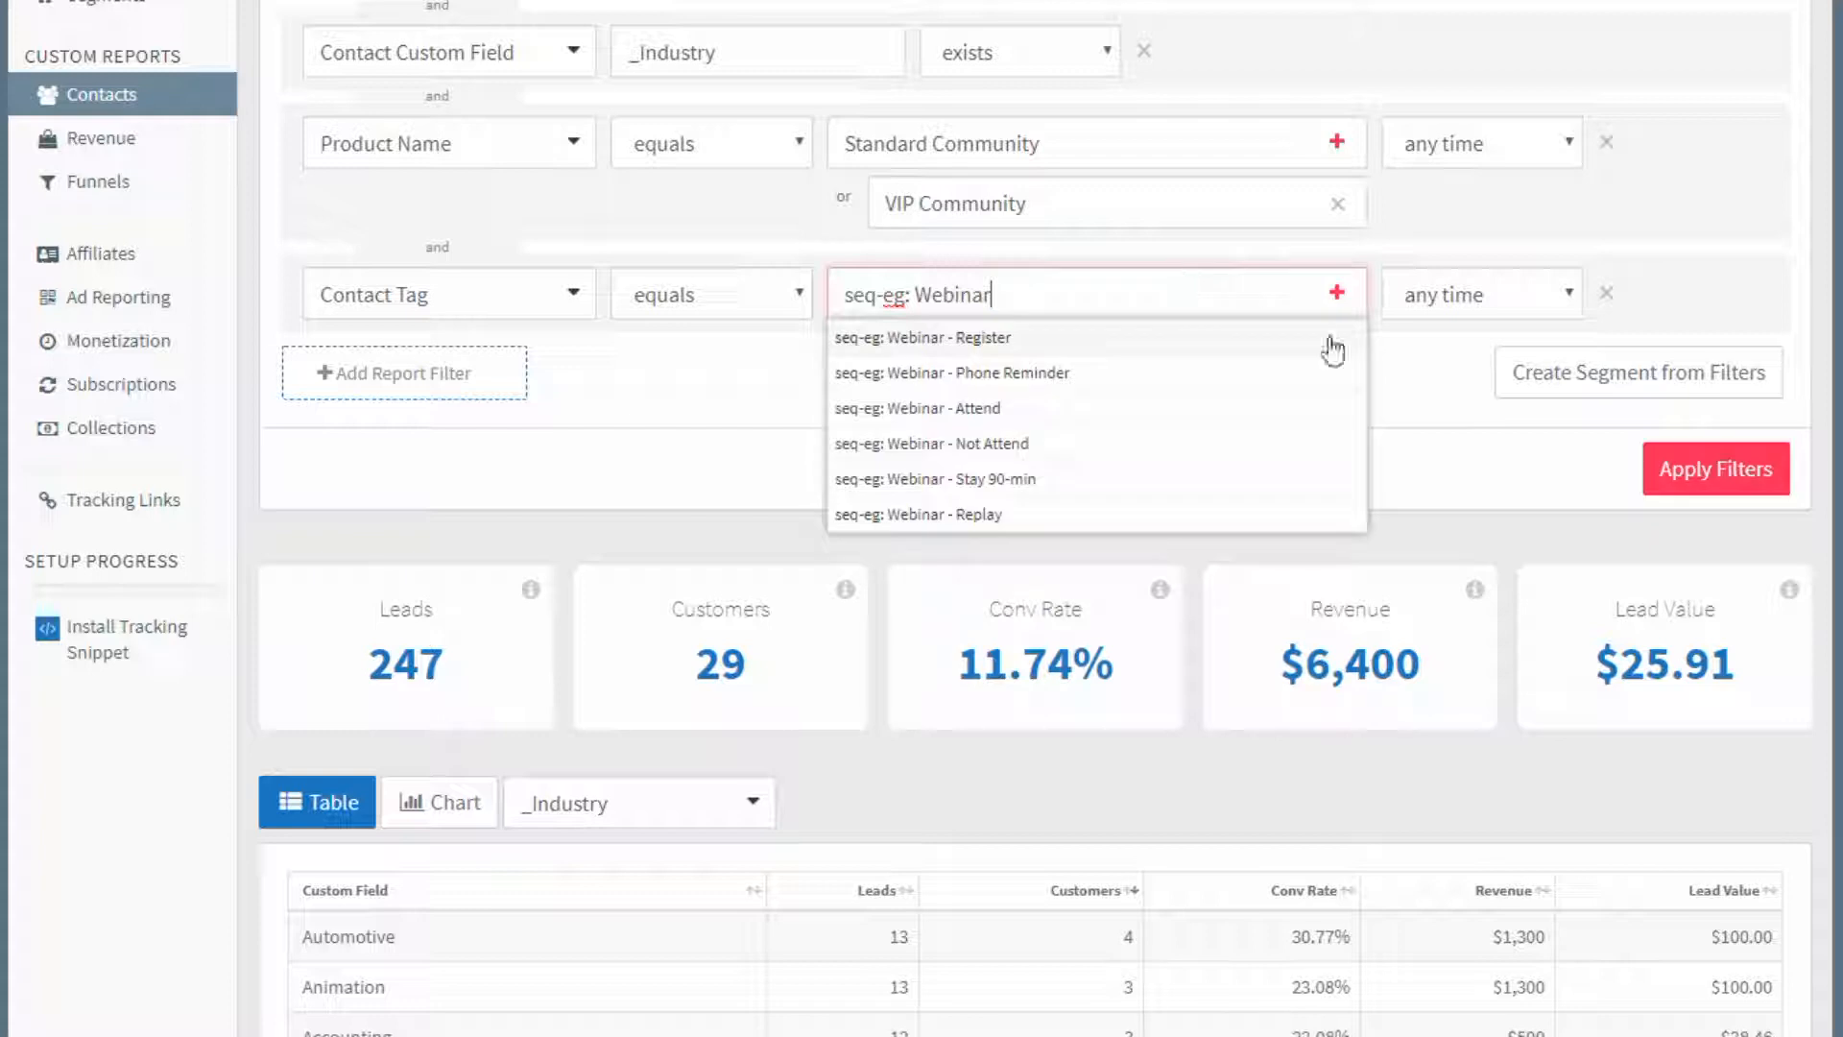
{"action": "left_click", "coordinate": [1469, 424]}
{"action": "left_click", "coordinate": [1716, 469]}
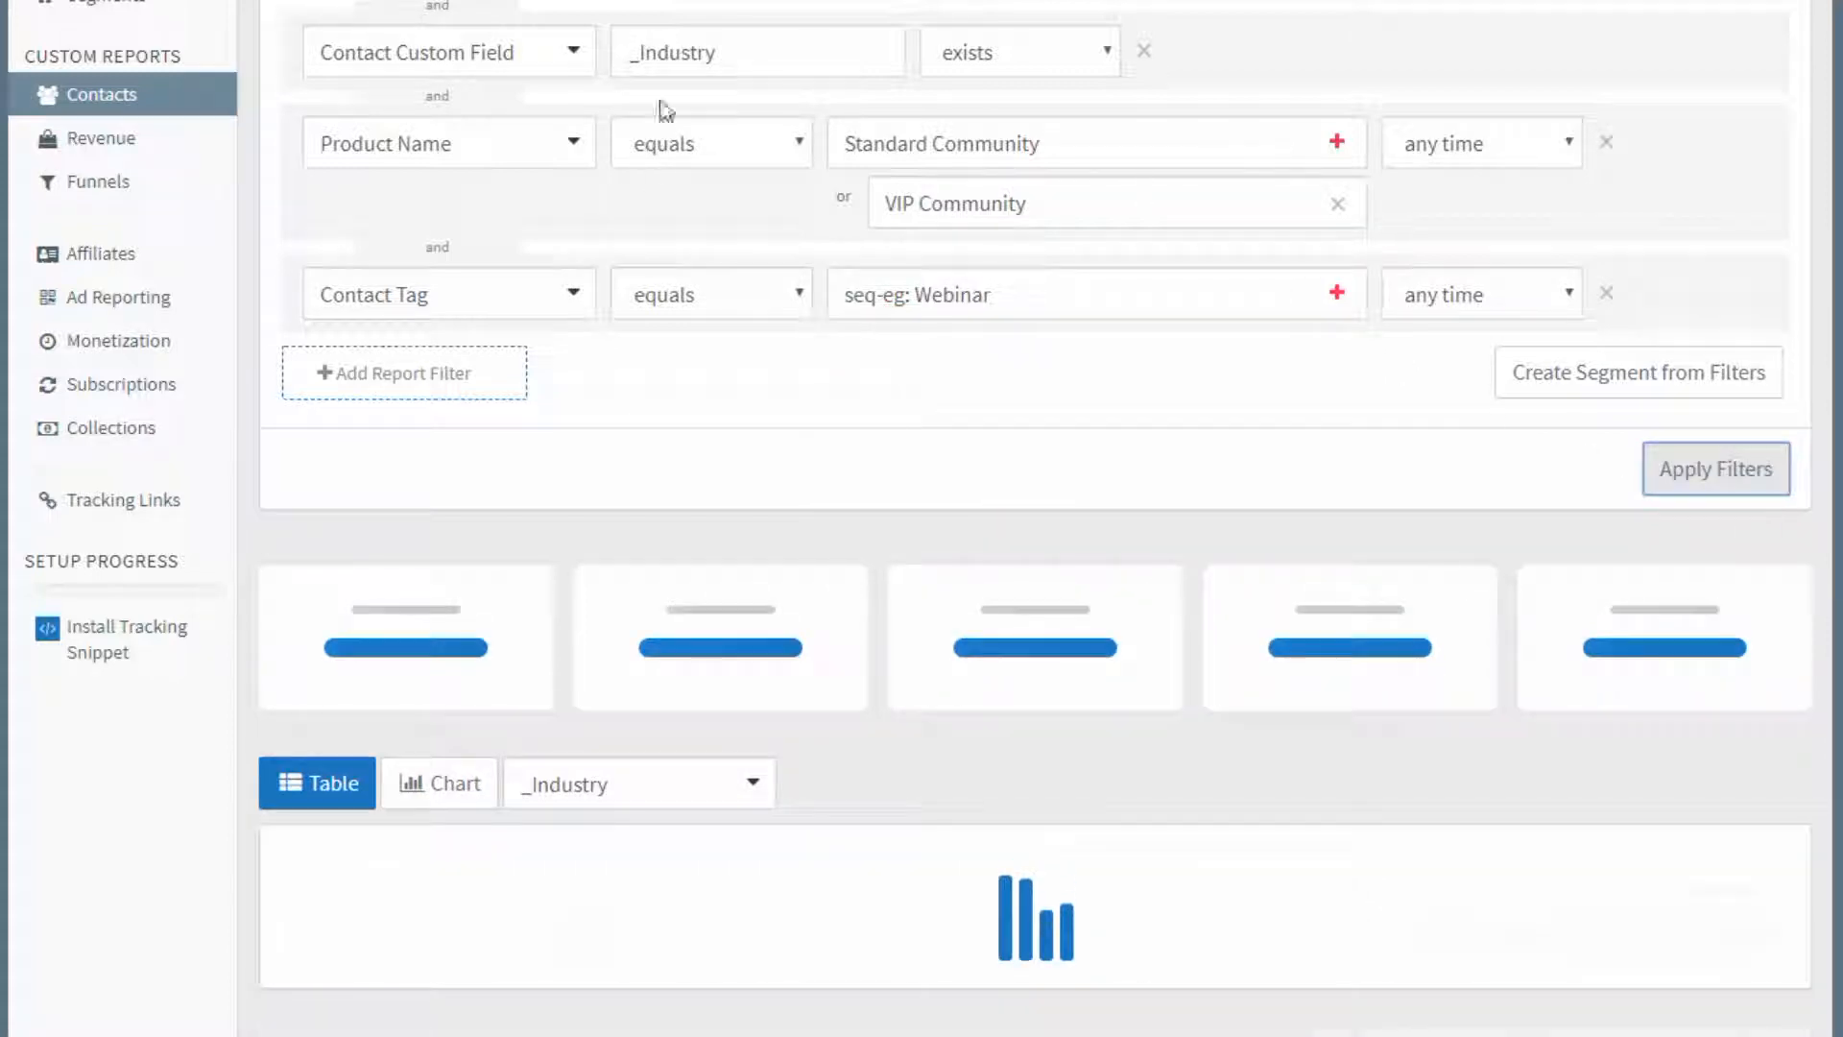
Change the report table's breakdown from industry to Tags (In Filter) and look over the listed tags.
{"action": "left_click", "coordinate": [648, 815]}
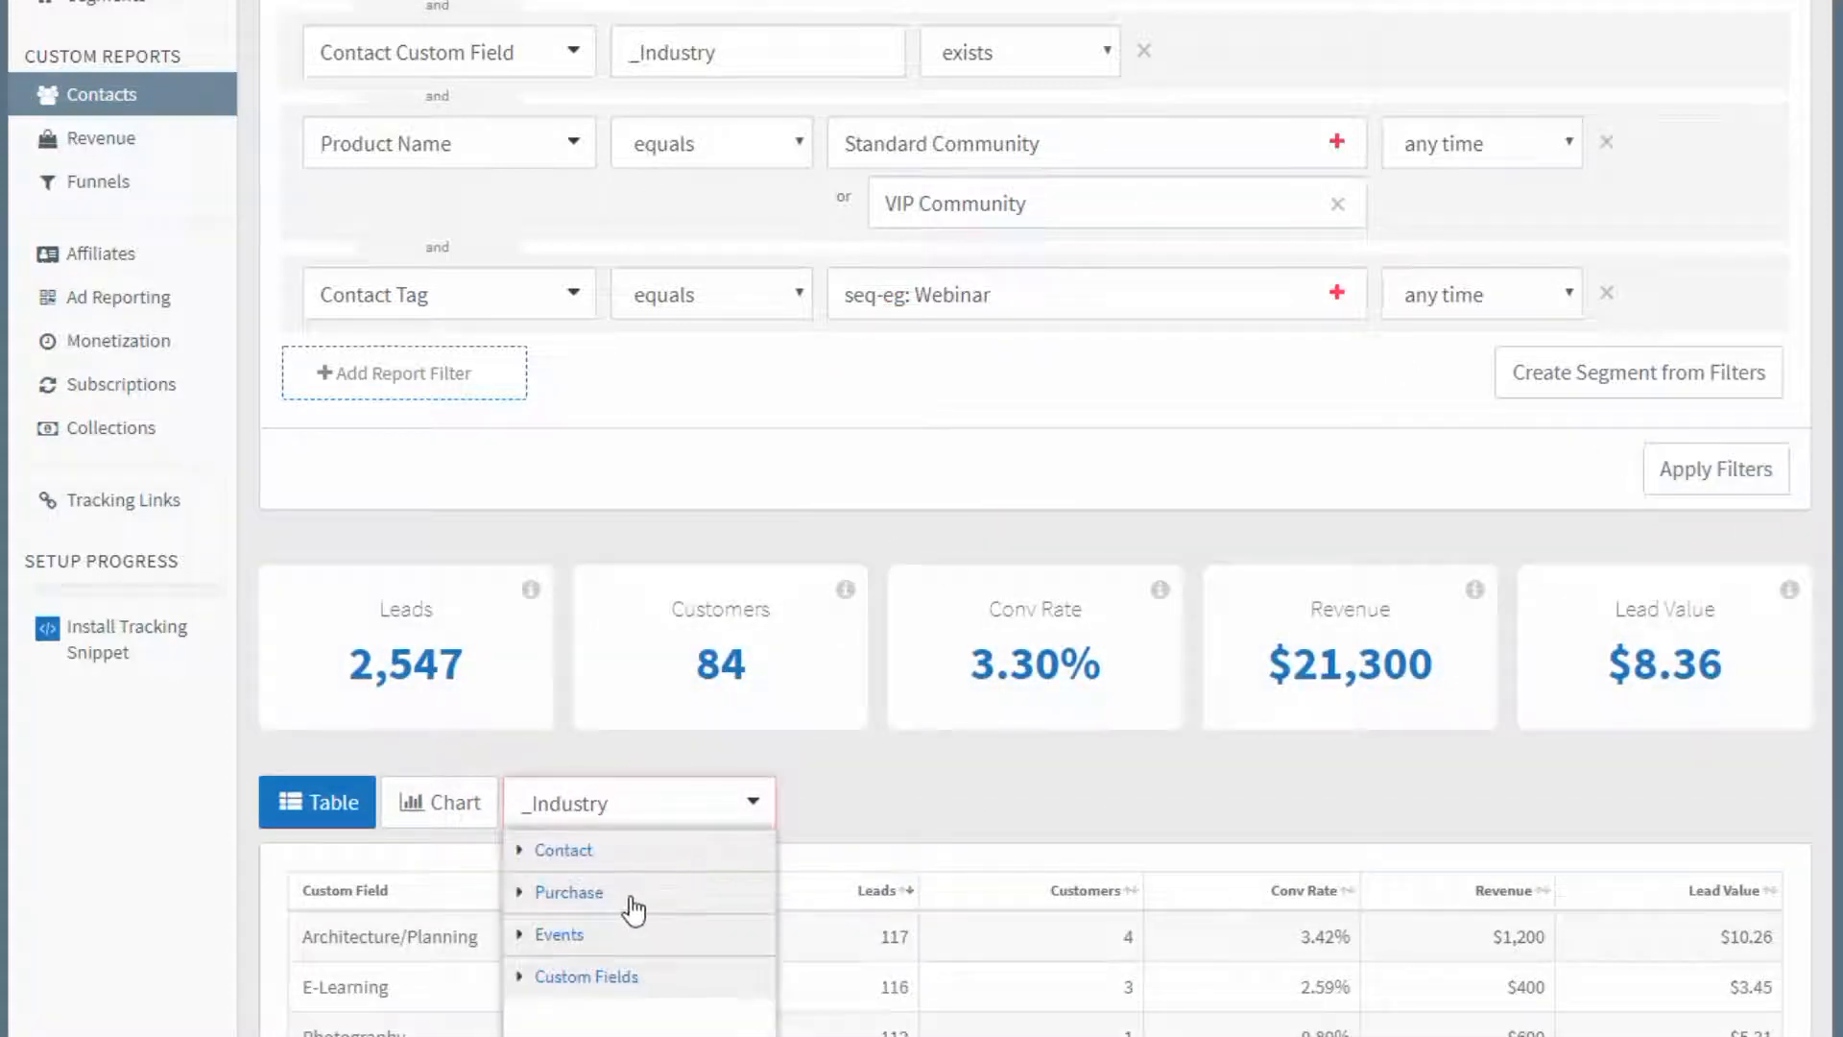
{"action": "scroll", "coordinate": [634, 903], "scroll_direction": "down", "scroll_amount": 2}
{"action": "left_click", "coordinate": [576, 669]}
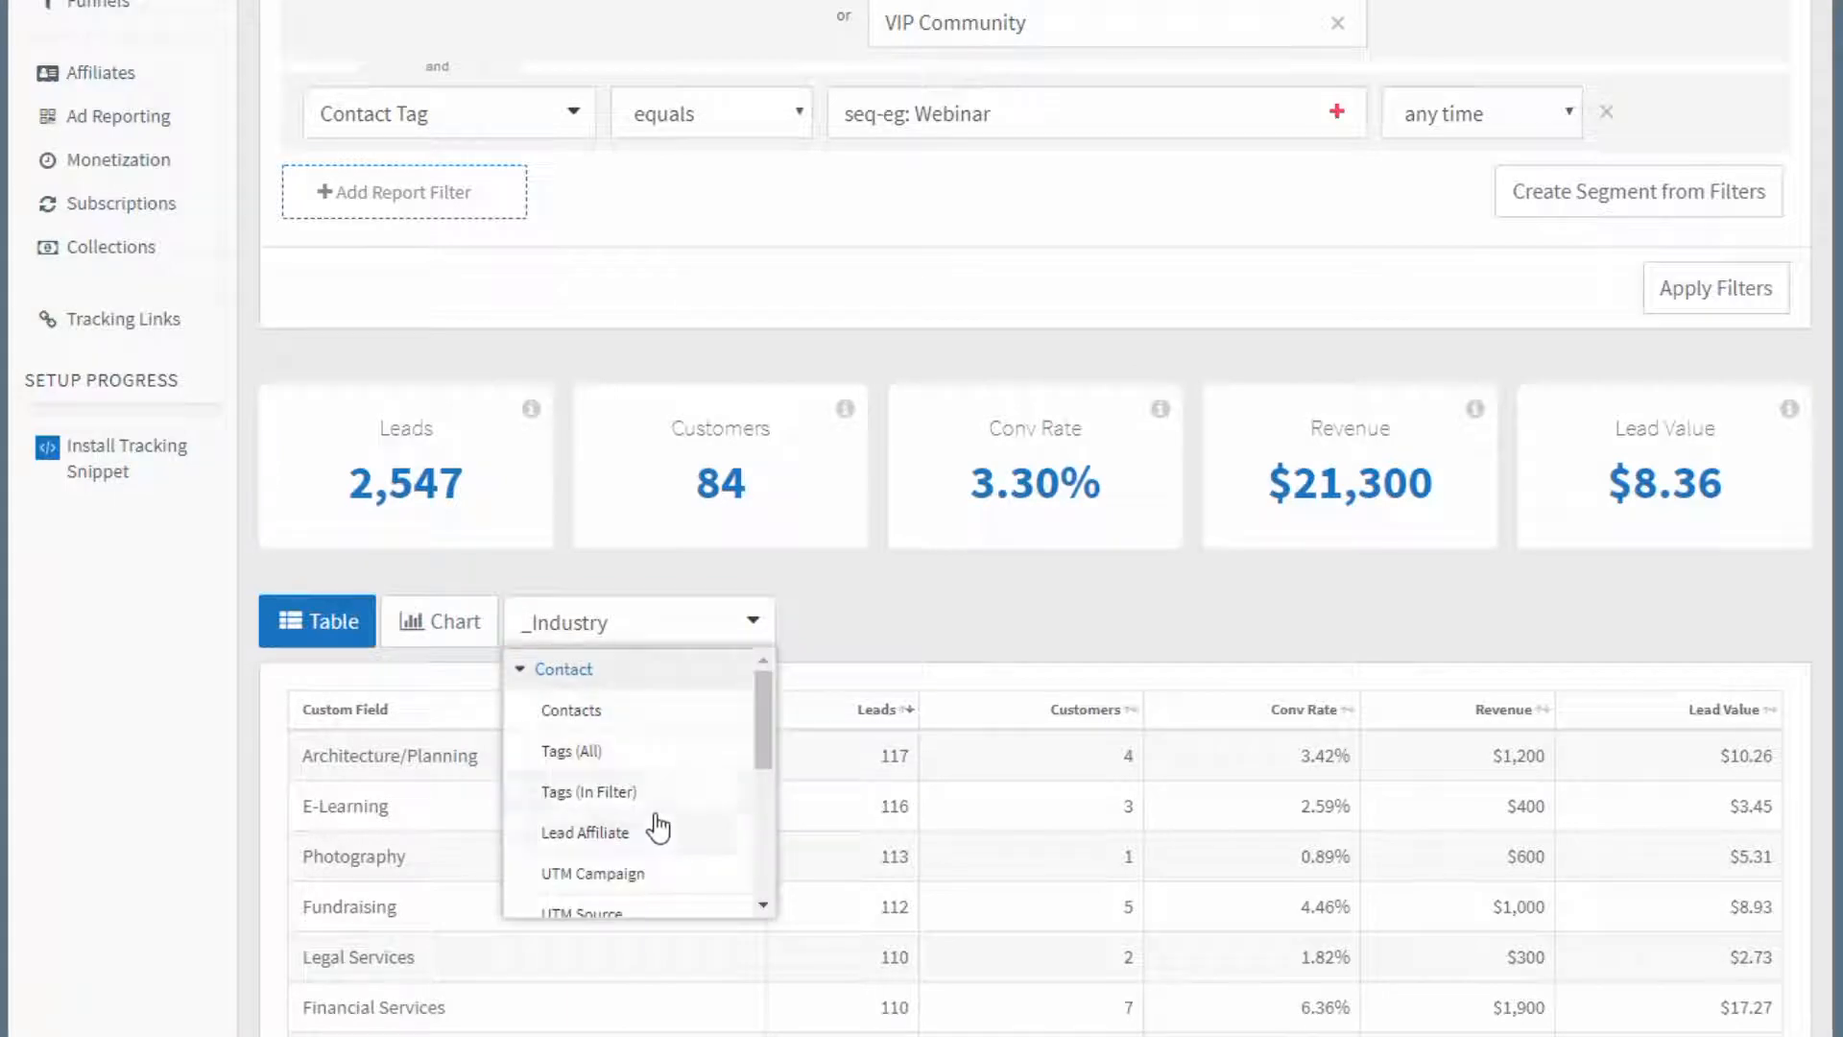
{"action": "left_click", "coordinate": [648, 792]}
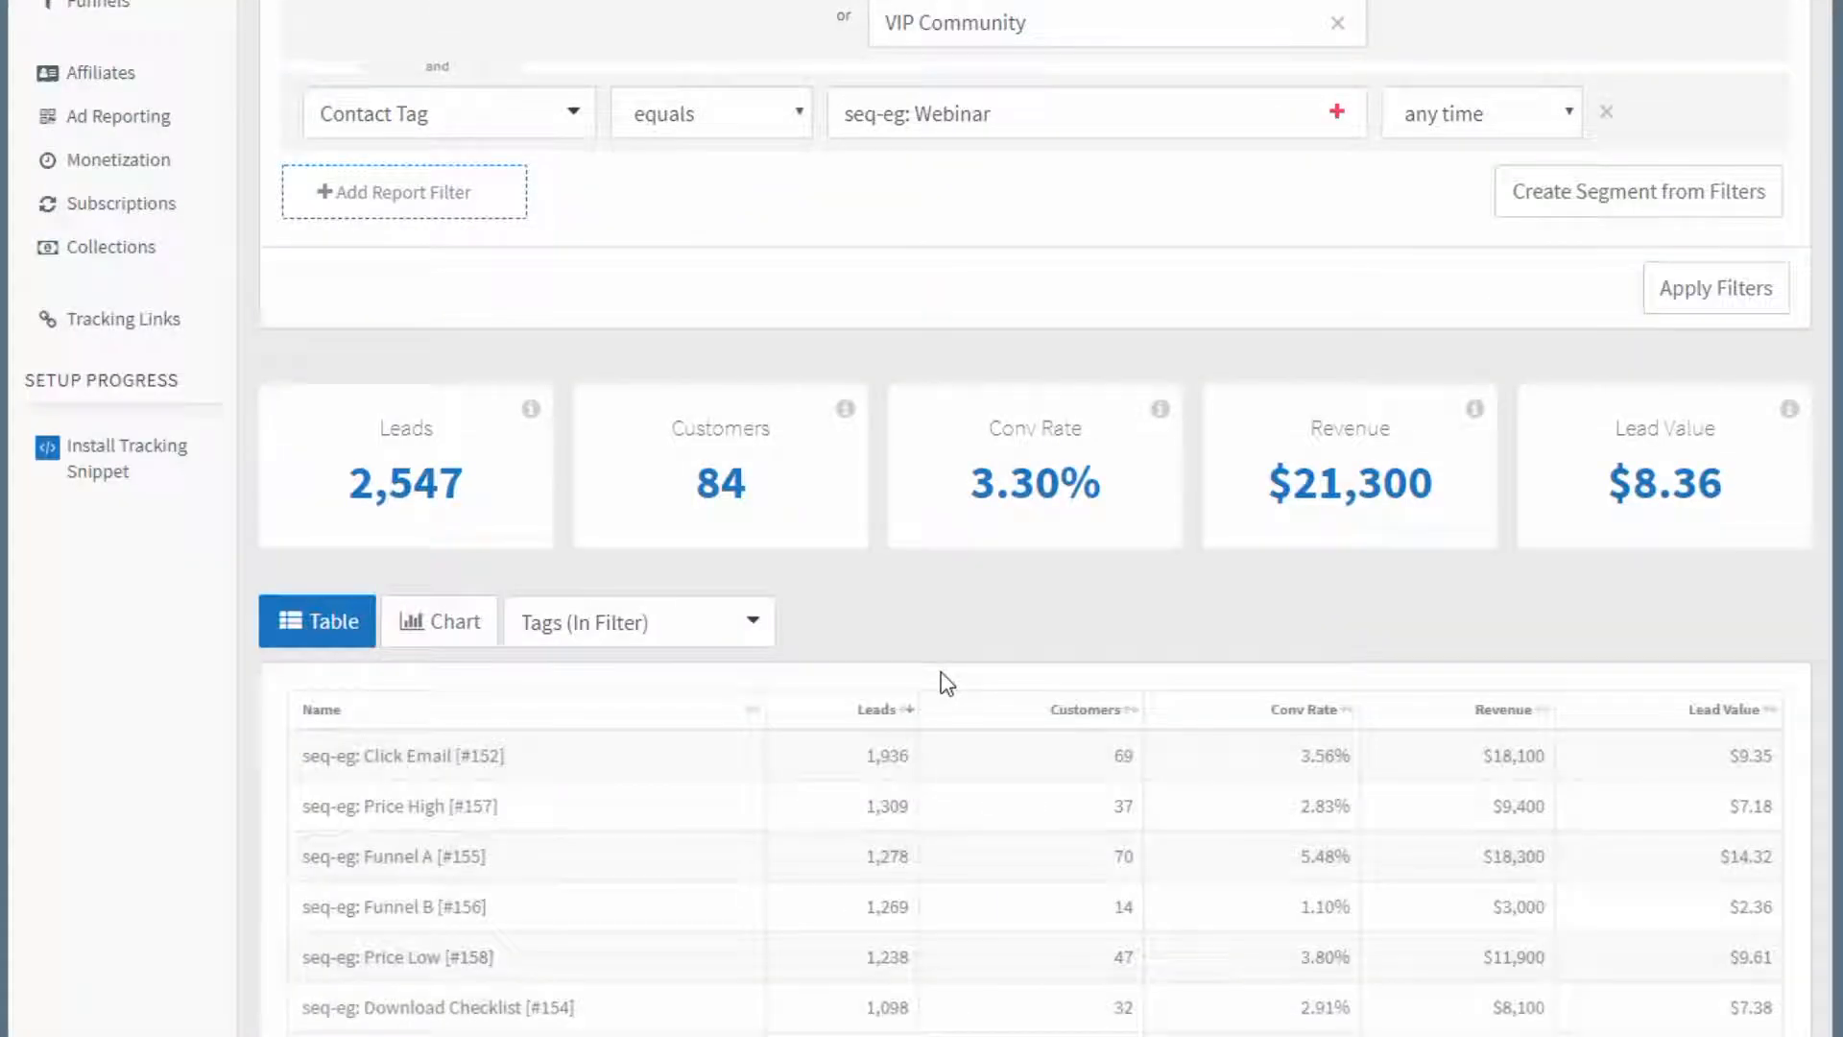
{"action": "scroll", "coordinate": [960, 677], "scroll_direction": "down", "scroll_amount": 6}
{"action": "scroll", "coordinate": [984, 675], "scroll_direction": "up", "scroll_amount": 8}
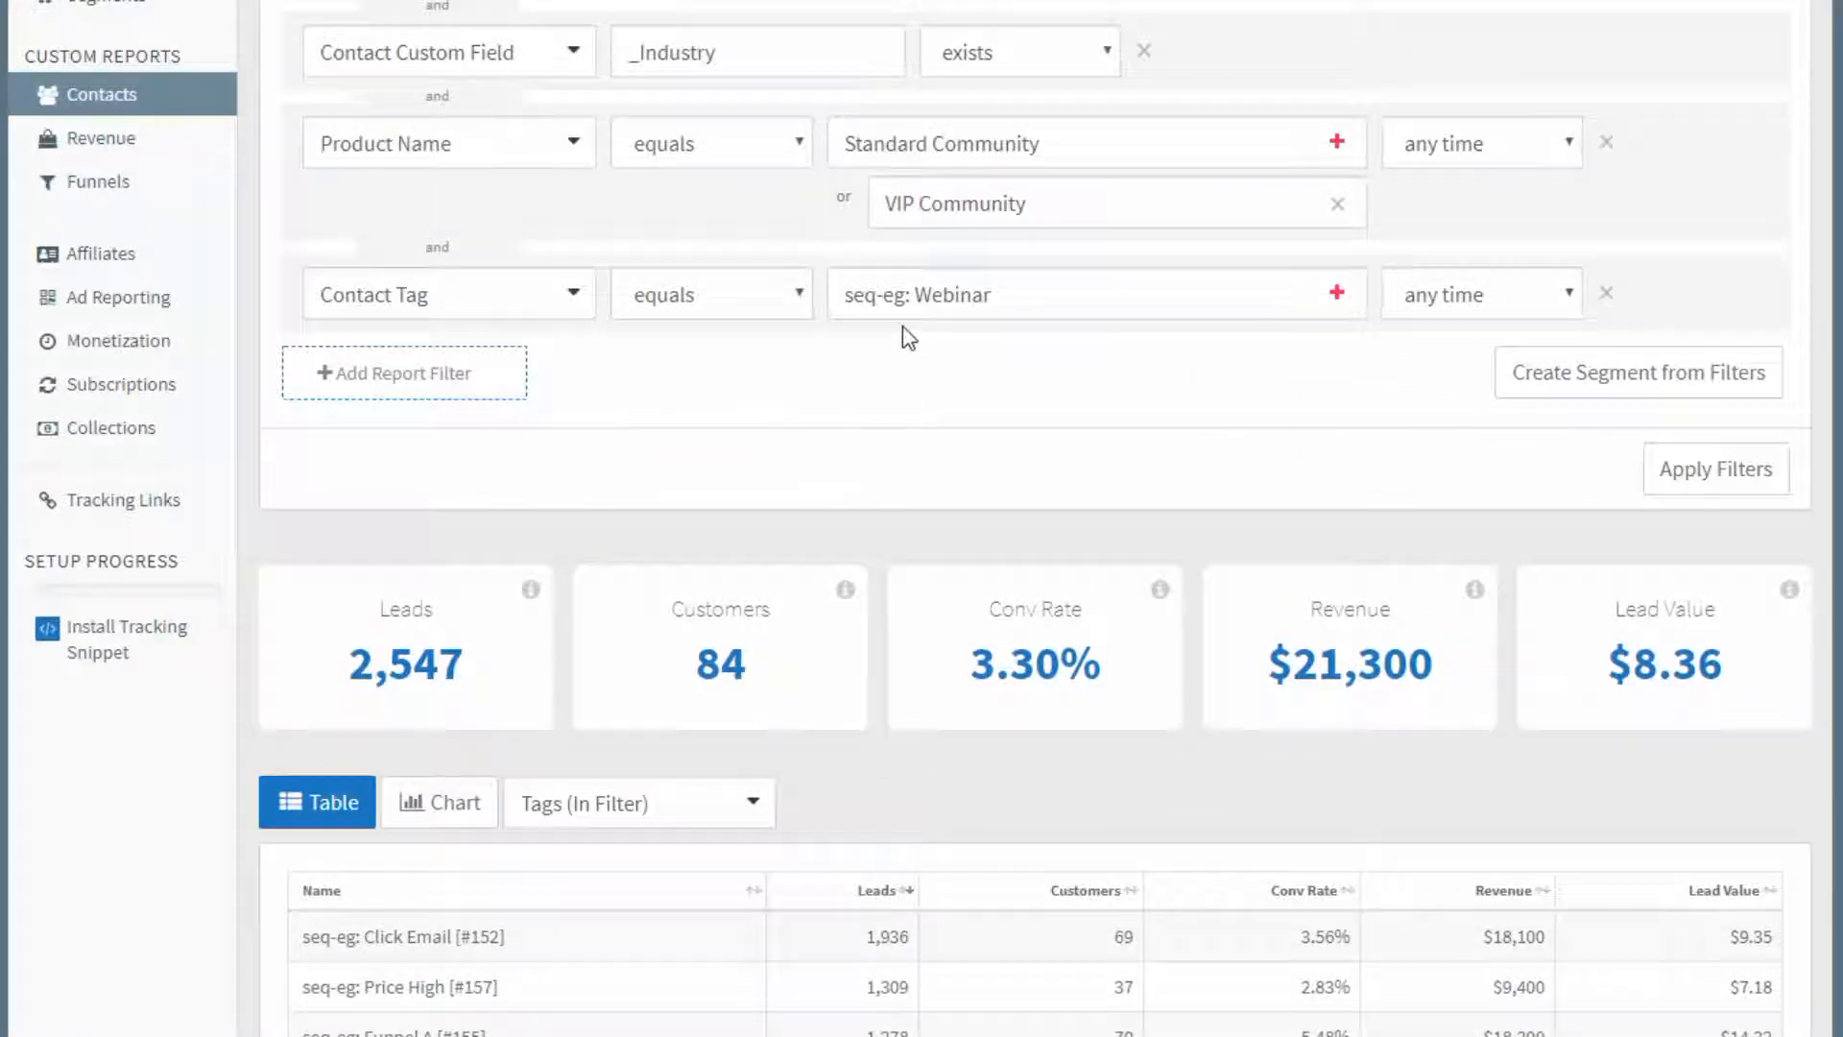
Set the Contact Tag filter's condition to contains and apply the filters.
{"action": "left_click", "coordinate": [652, 299]}
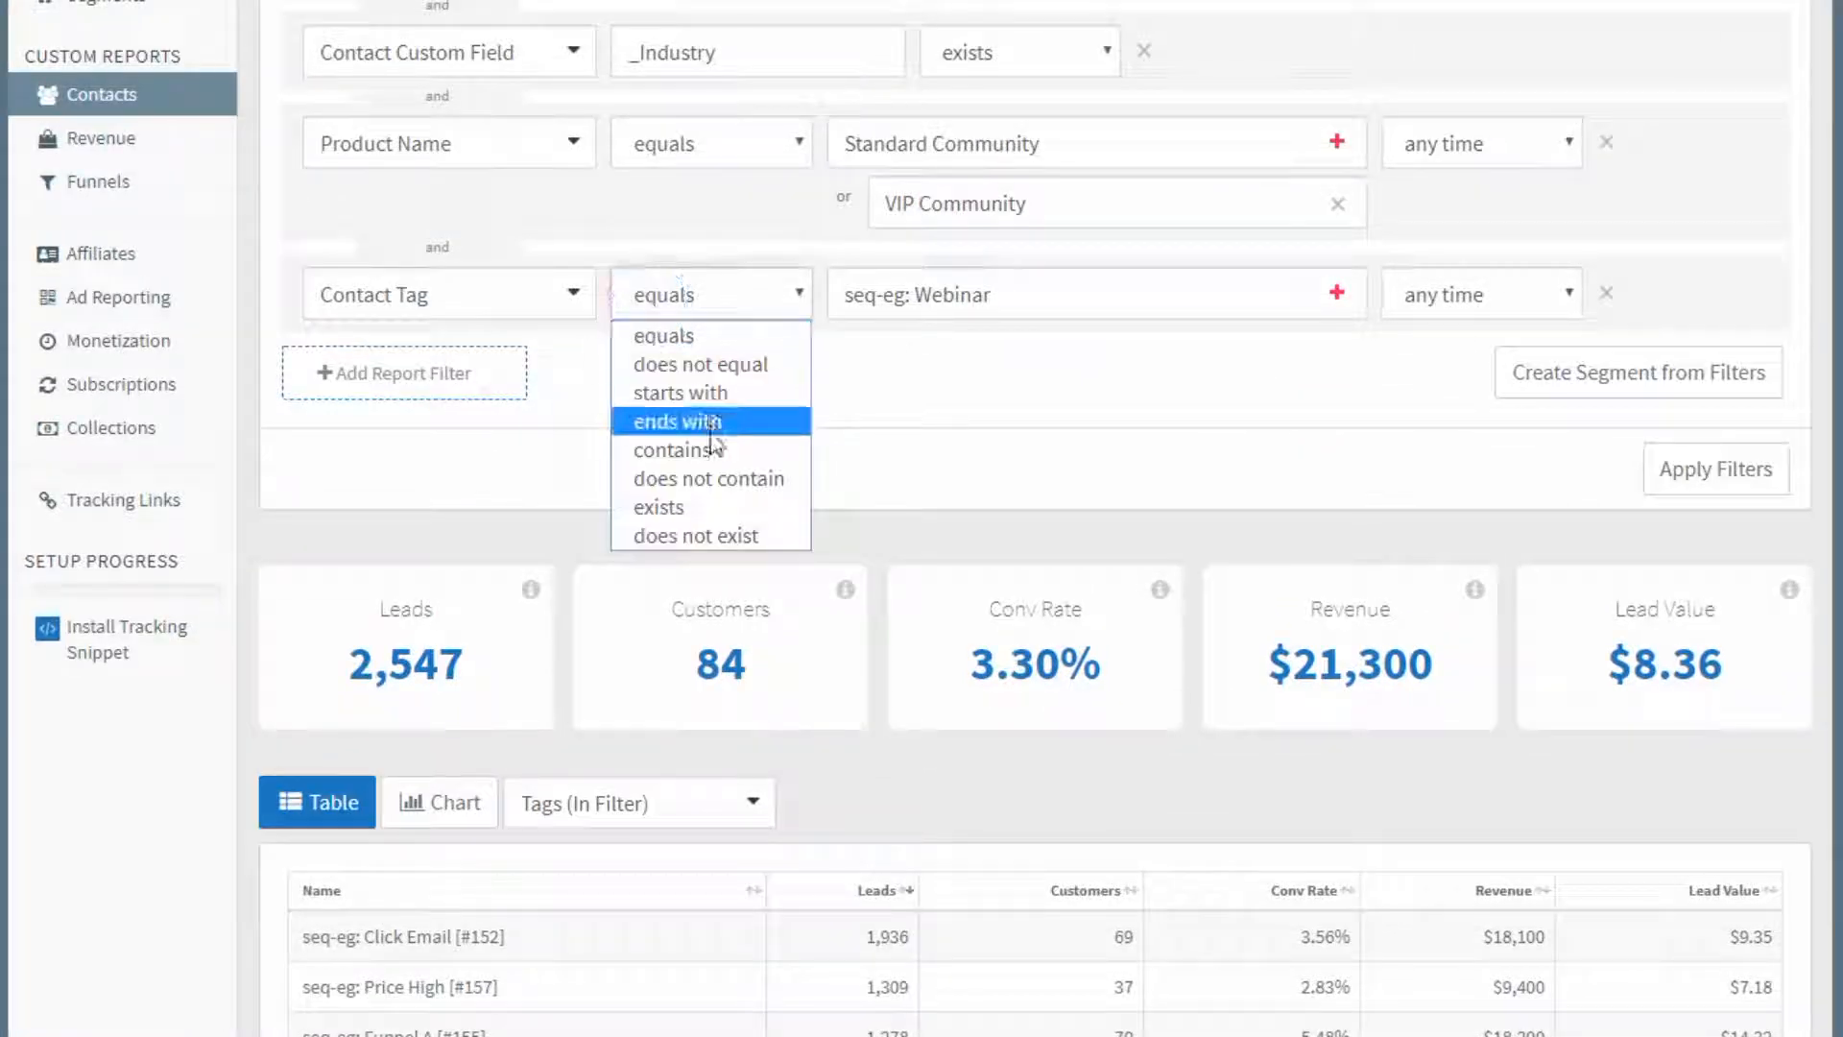
{"action": "left_click", "coordinate": [672, 449]}
{"action": "left_click", "coordinate": [1715, 468]}
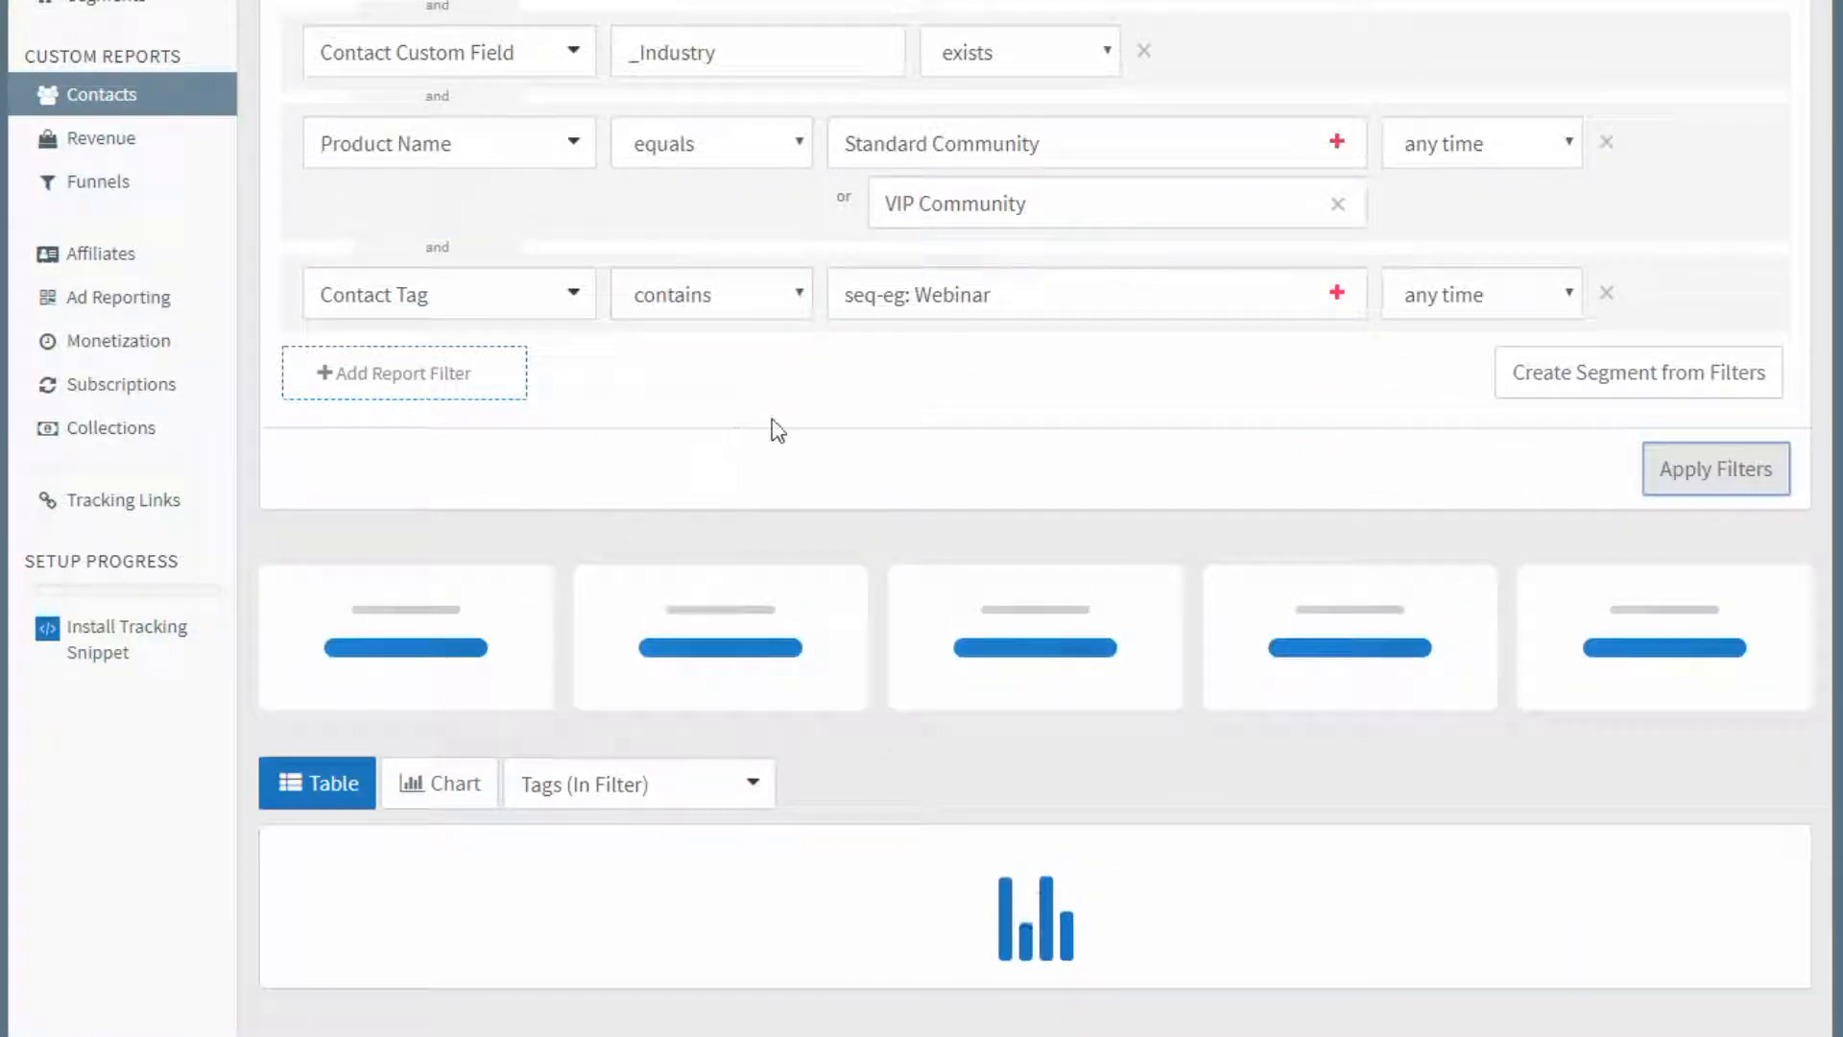
{"action": "scroll", "coordinate": [825, 423], "scroll_direction": "down", "scroll_amount": 3}
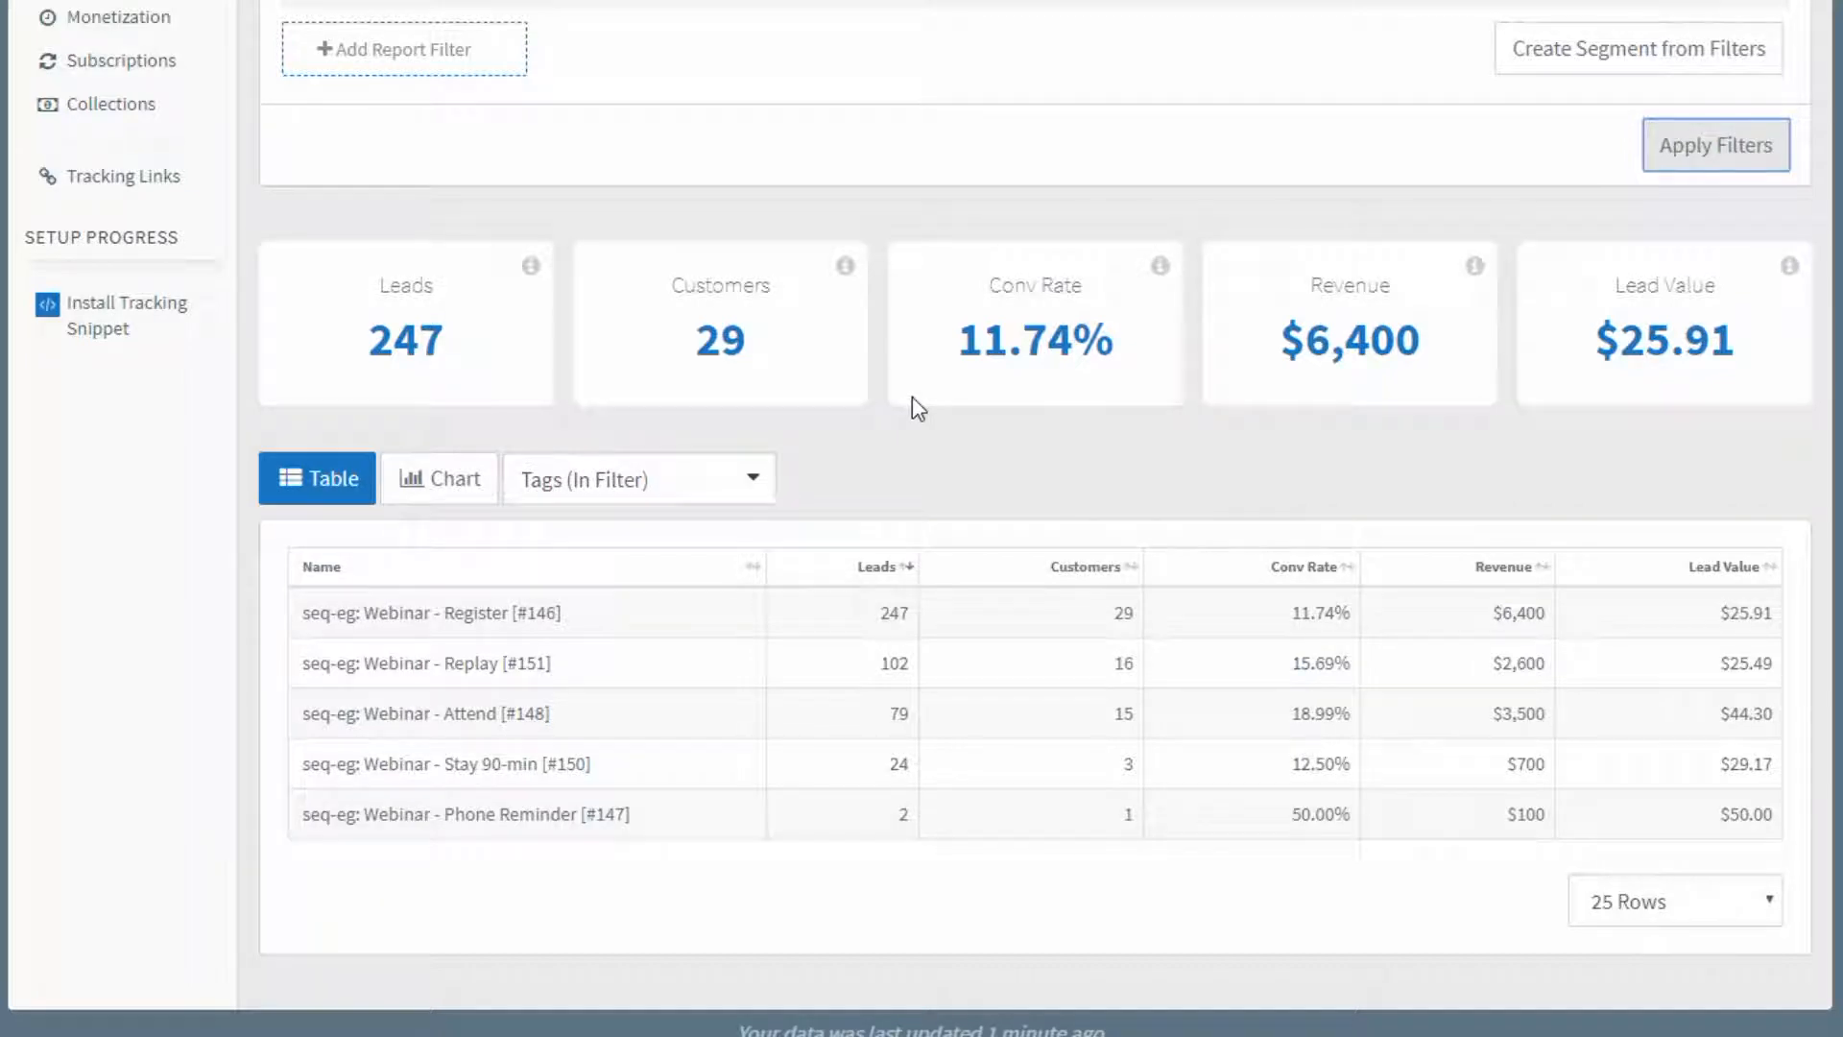
Review the active filters and check the lead counts of the Webinar - Attend and Webinar - Replay tags.
{"action": "scroll", "coordinate": [912, 394], "scroll_direction": "up", "scroll_amount": 5}
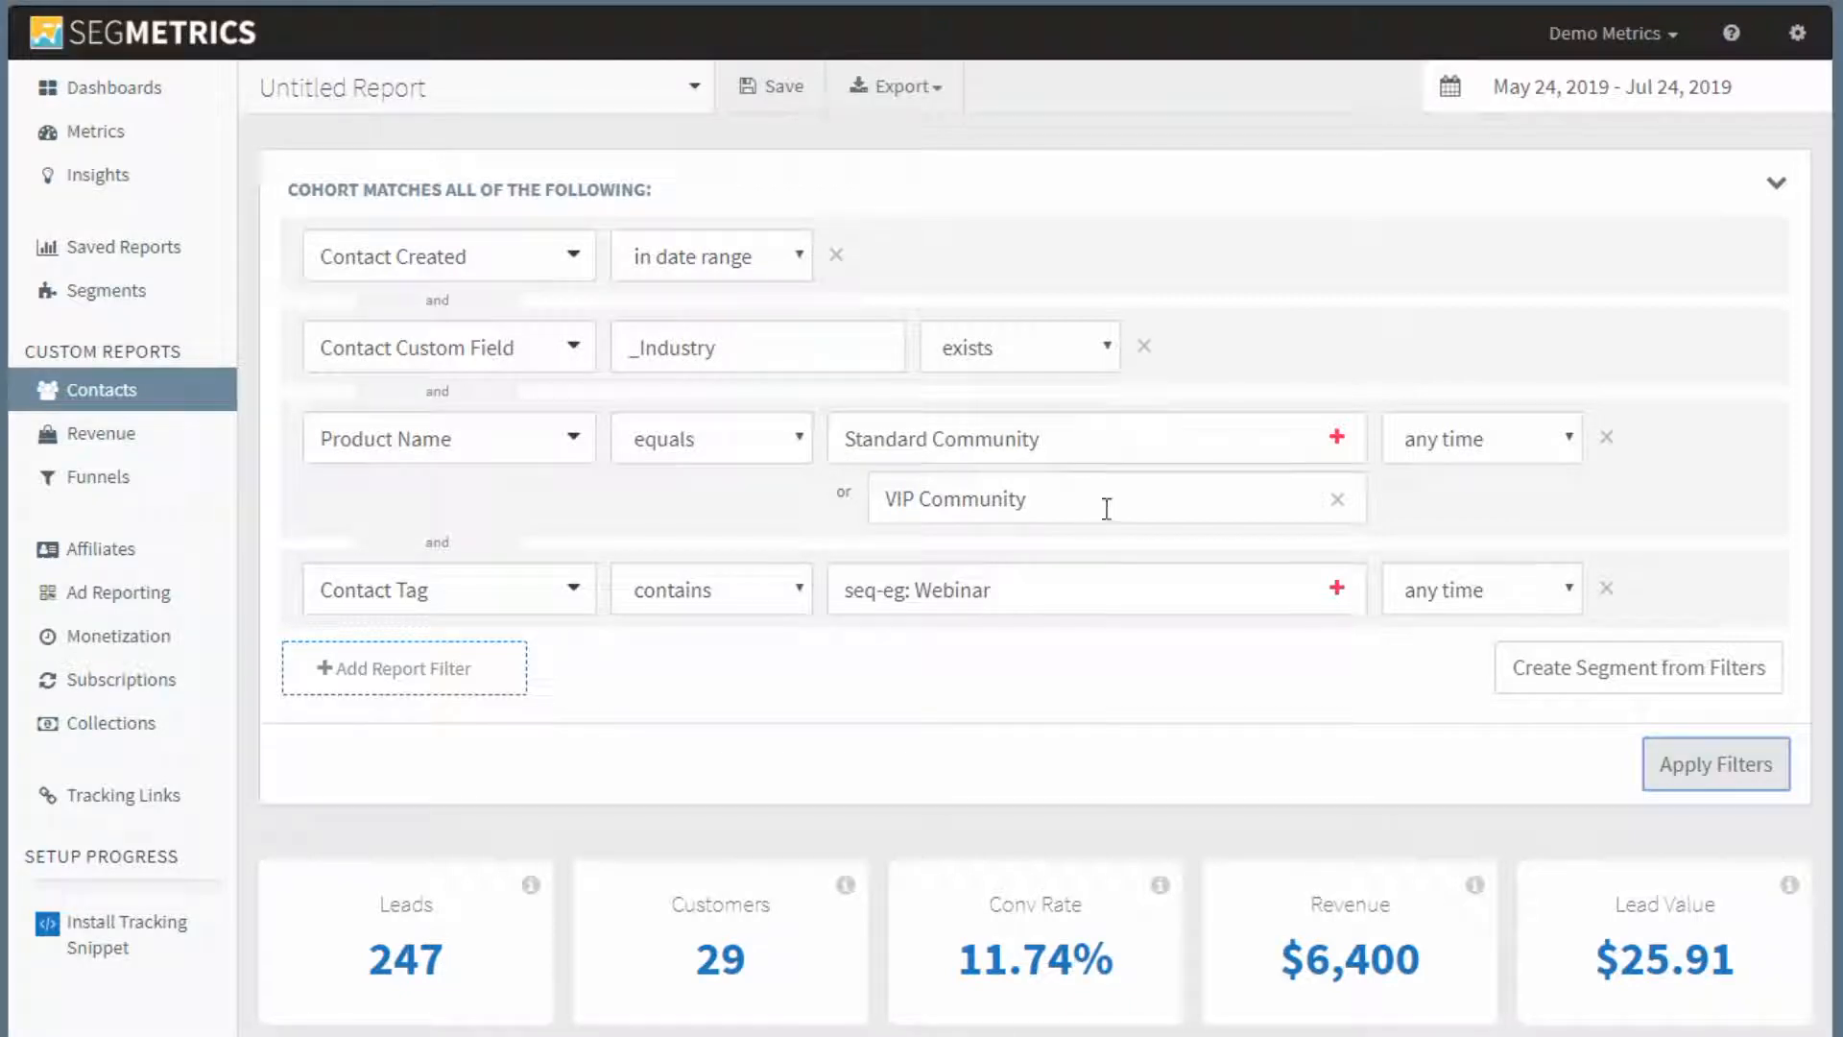
{"action": "scroll", "coordinate": [1106, 508], "scroll_direction": "down", "scroll_amount": 5}
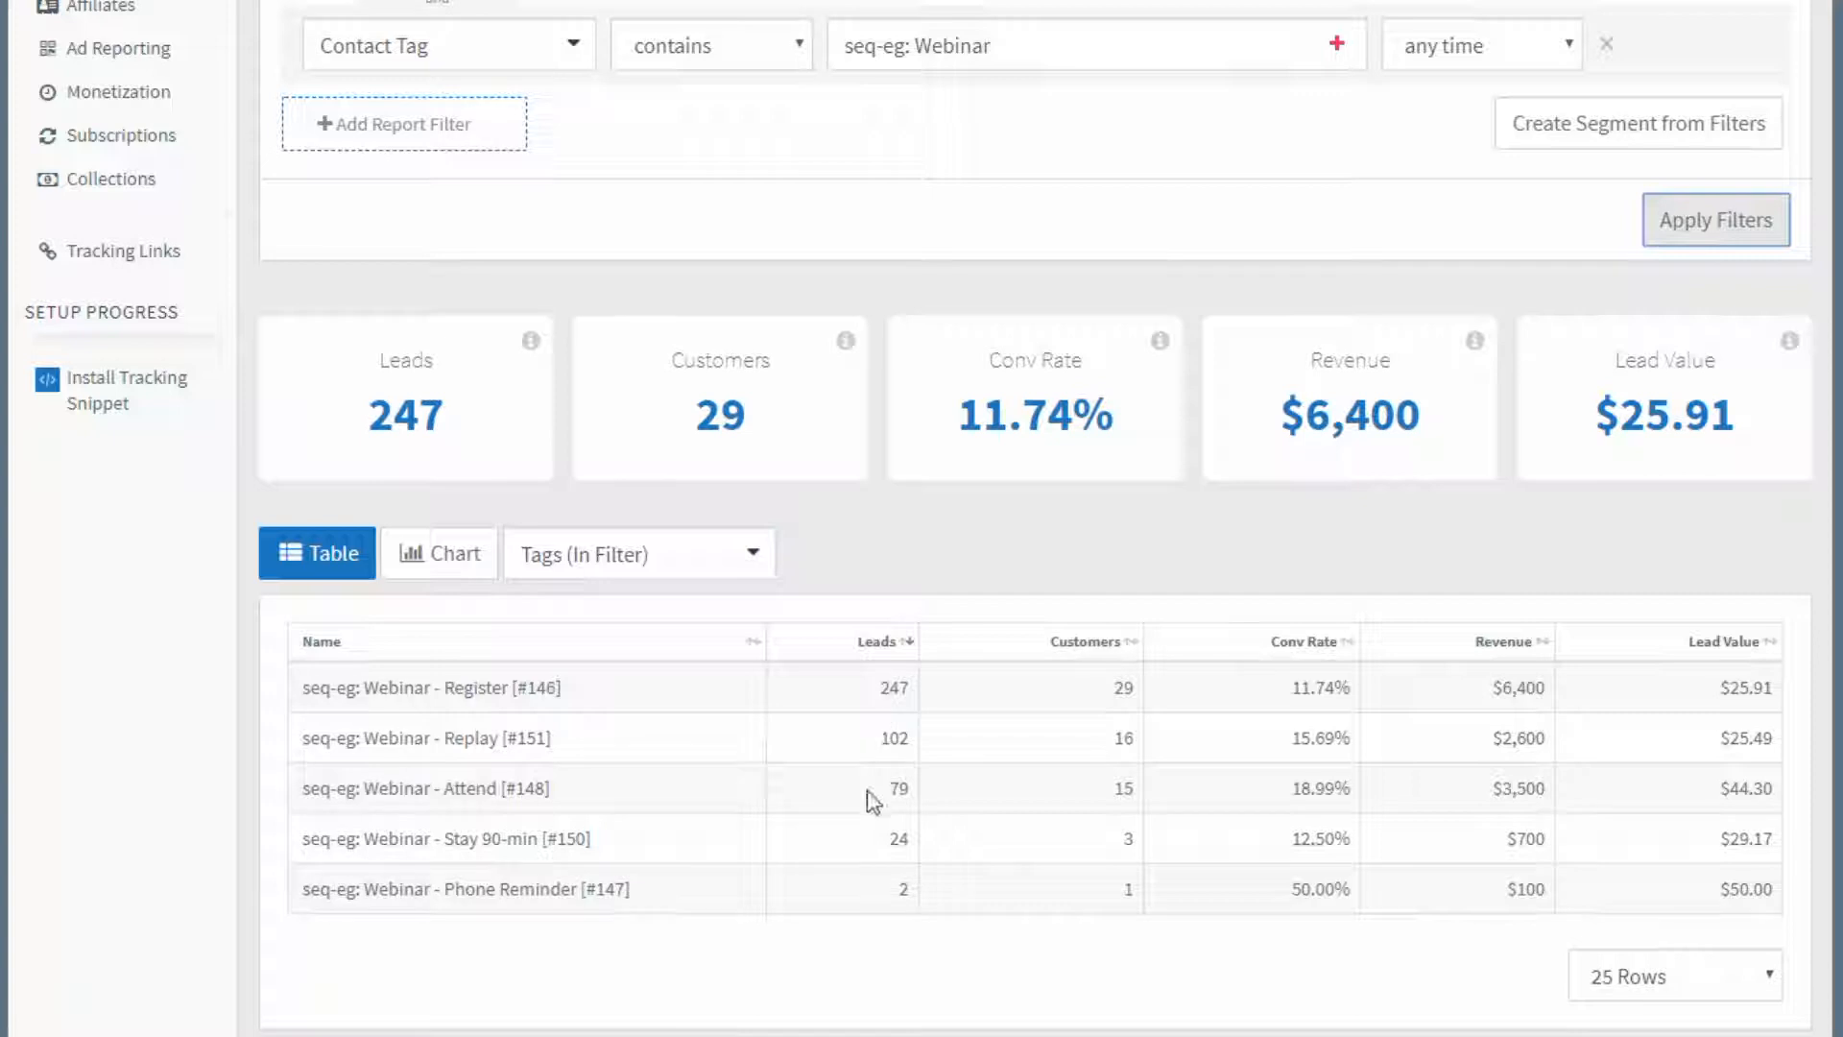
{"action": "double_click", "coordinate": [897, 785]}
{"action": "double_click", "coordinate": [894, 737]}
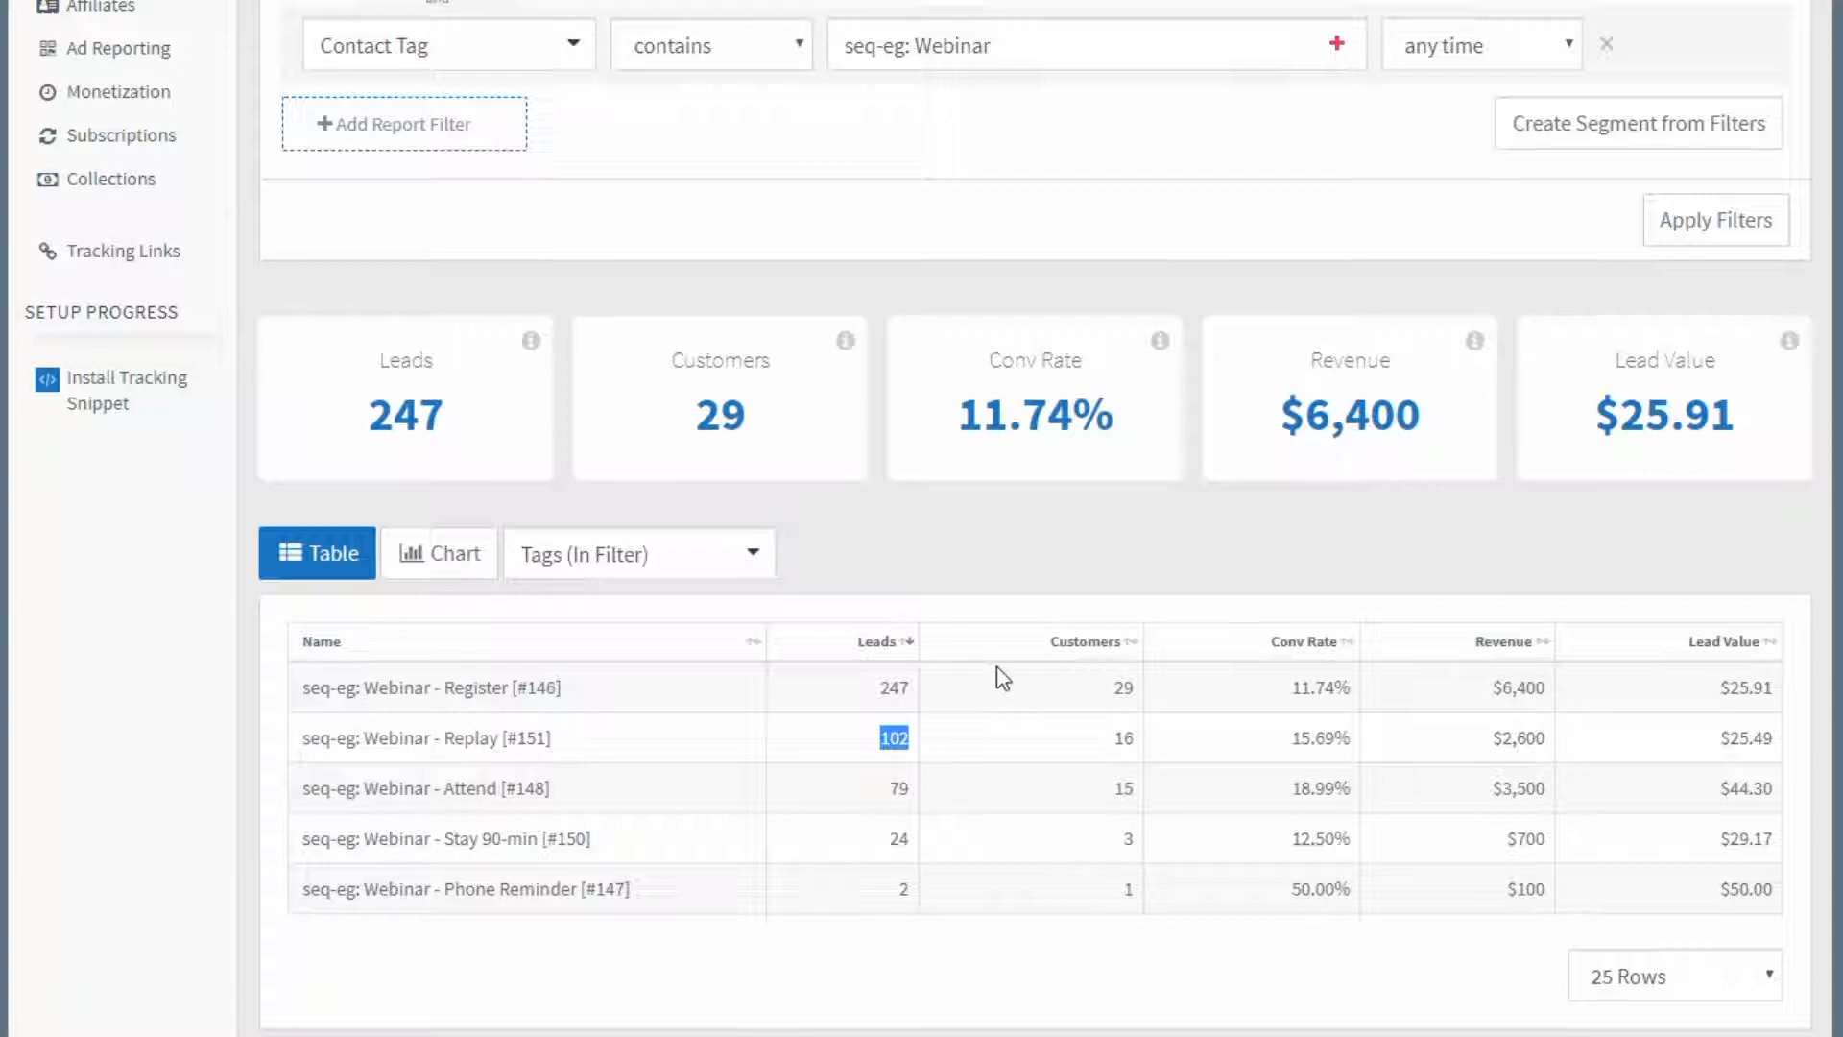
Remove the Product Name filter and add a new report filter of type Contact Custom Field.
{"action": "scroll", "coordinate": [912, 803], "scroll_direction": "up", "scroll_amount": 5}
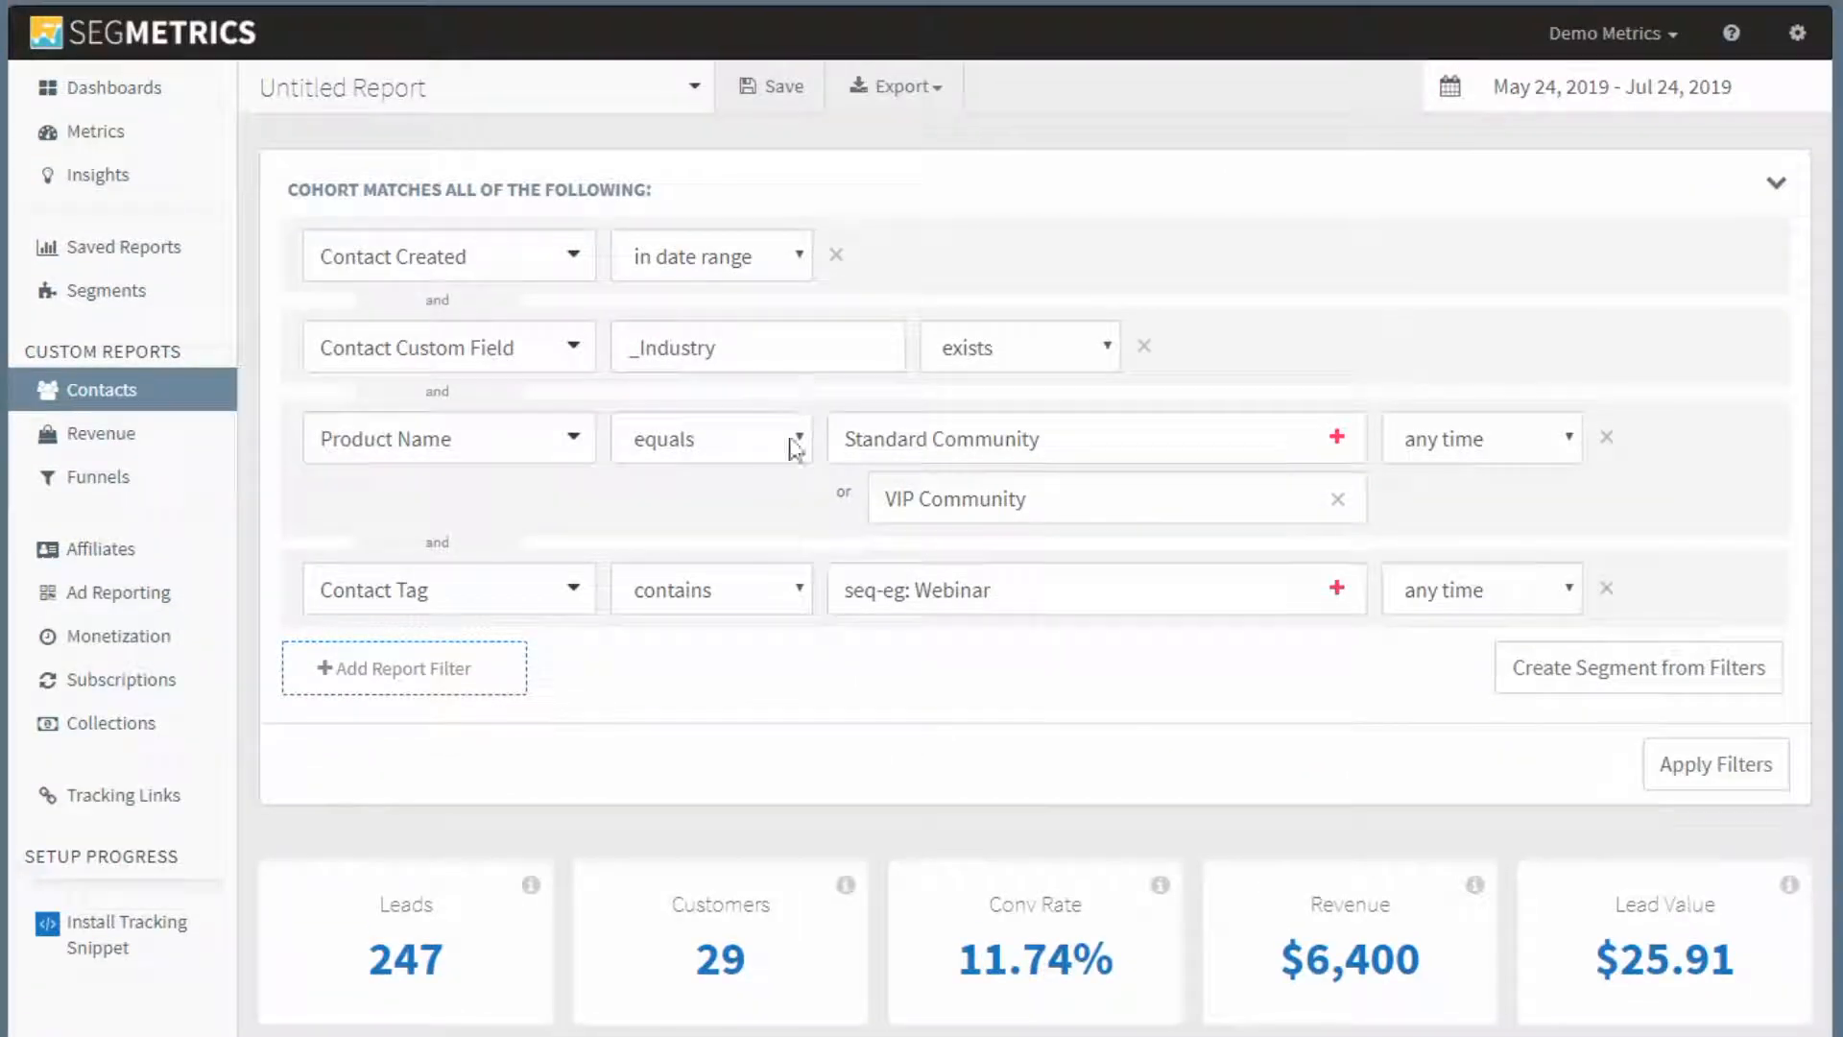
{"action": "left_click", "coordinate": [1608, 440]}
{"action": "left_click", "coordinate": [411, 542]}
{"action": "left_click", "coordinate": [468, 538]}
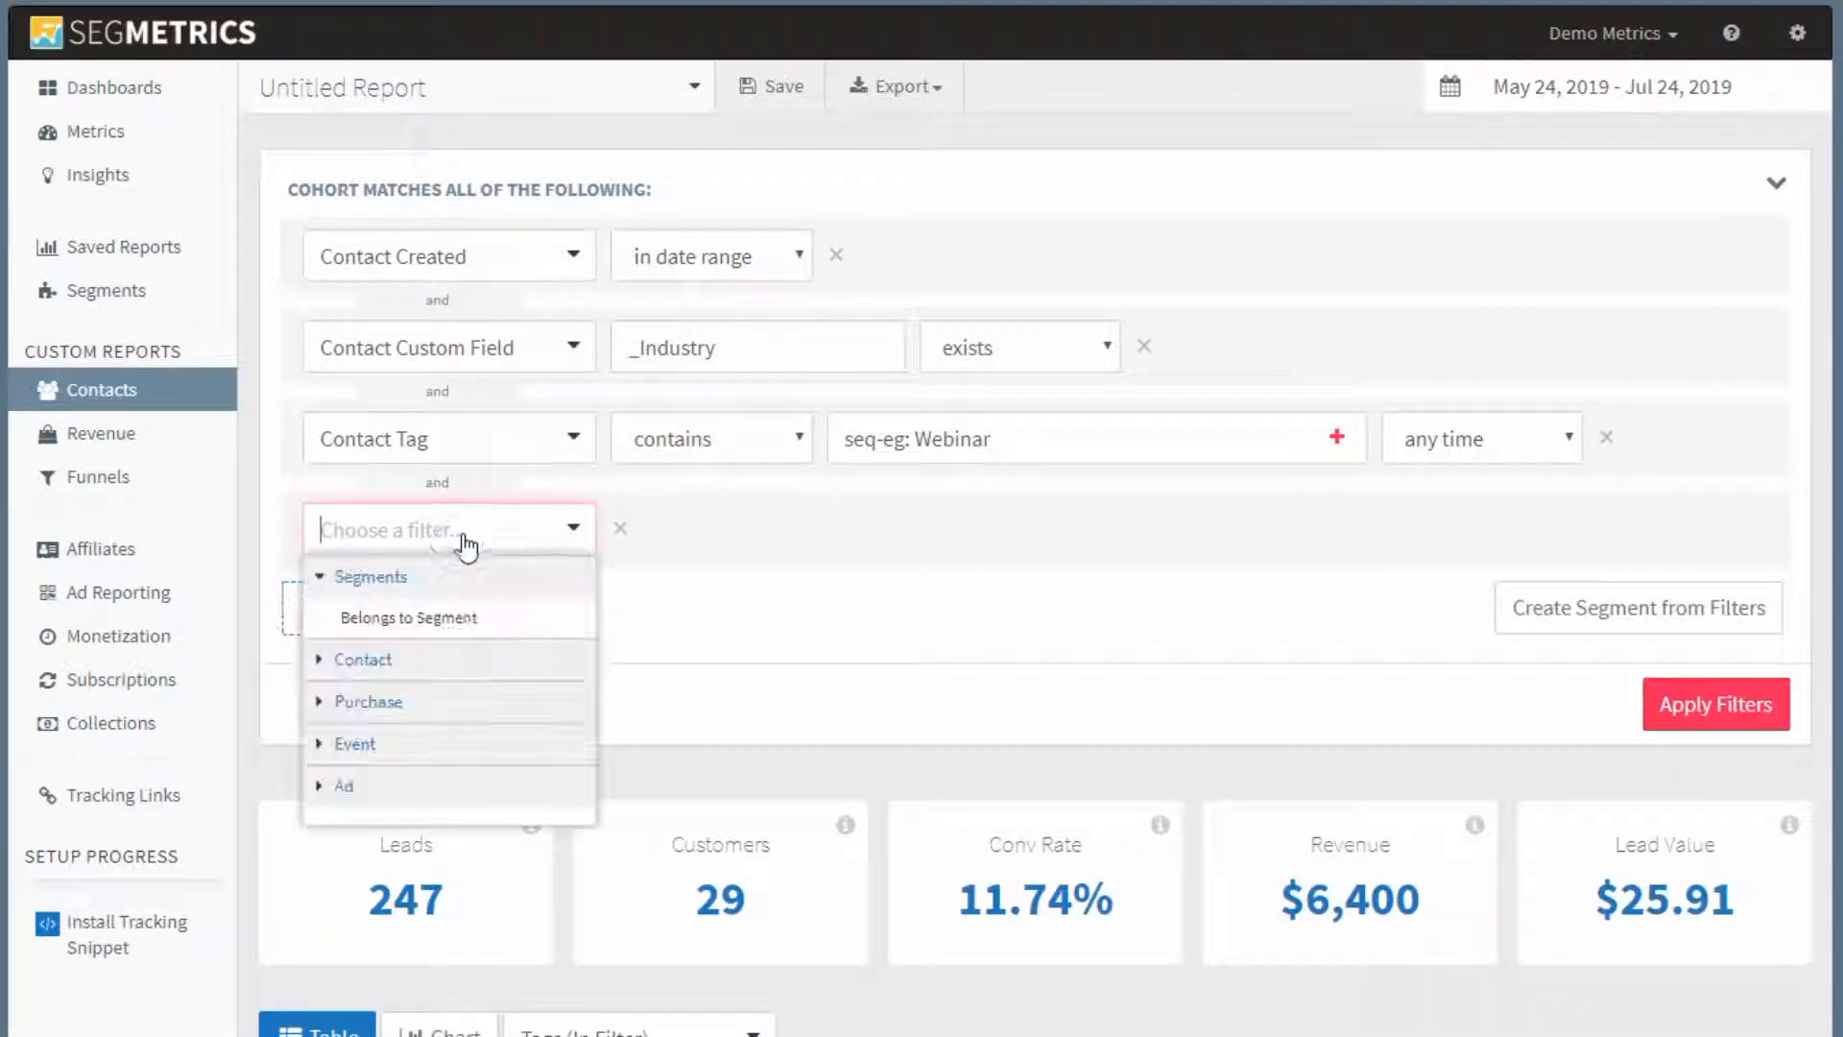
{"action": "type", "text": "cust"}
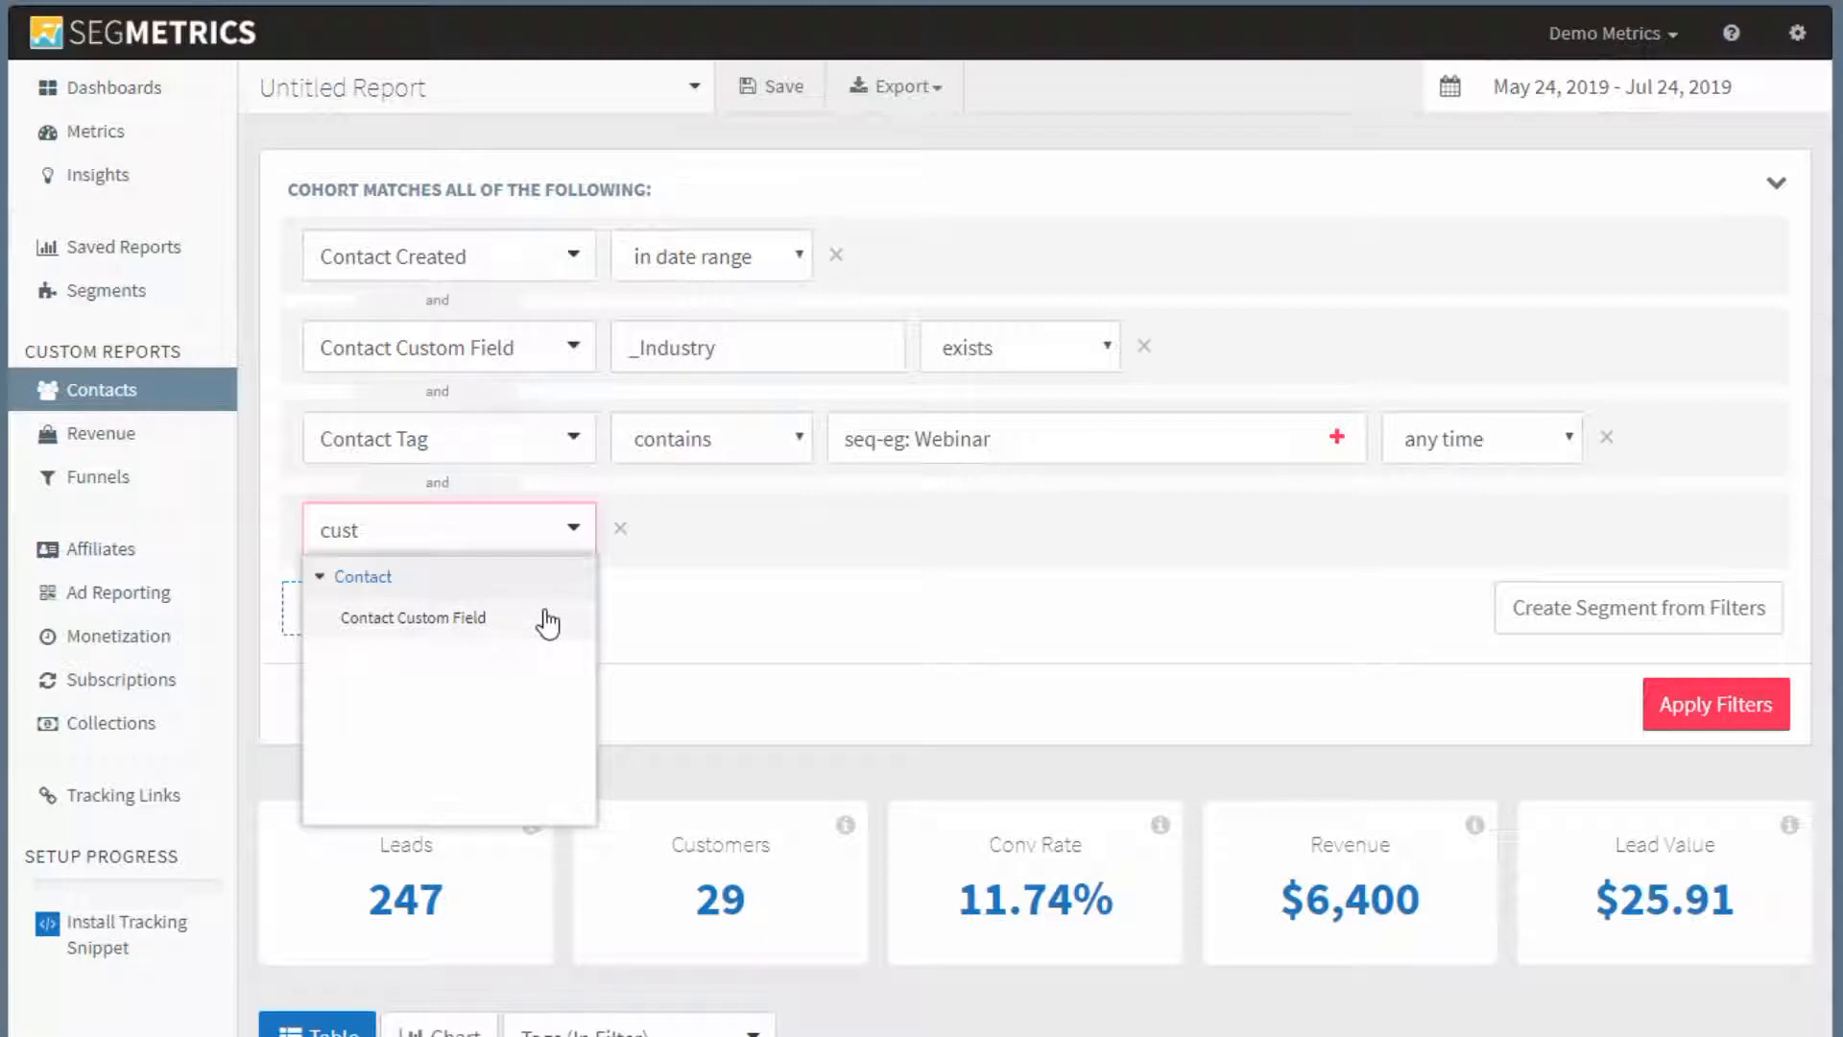
{"action": "left_click", "coordinate": [547, 619]}
Set the new custom field filter to _Industry equals "Animation" and apply the filters.
{"action": "left_click", "coordinate": [691, 534]}
{"action": "type", "text": "_in"}
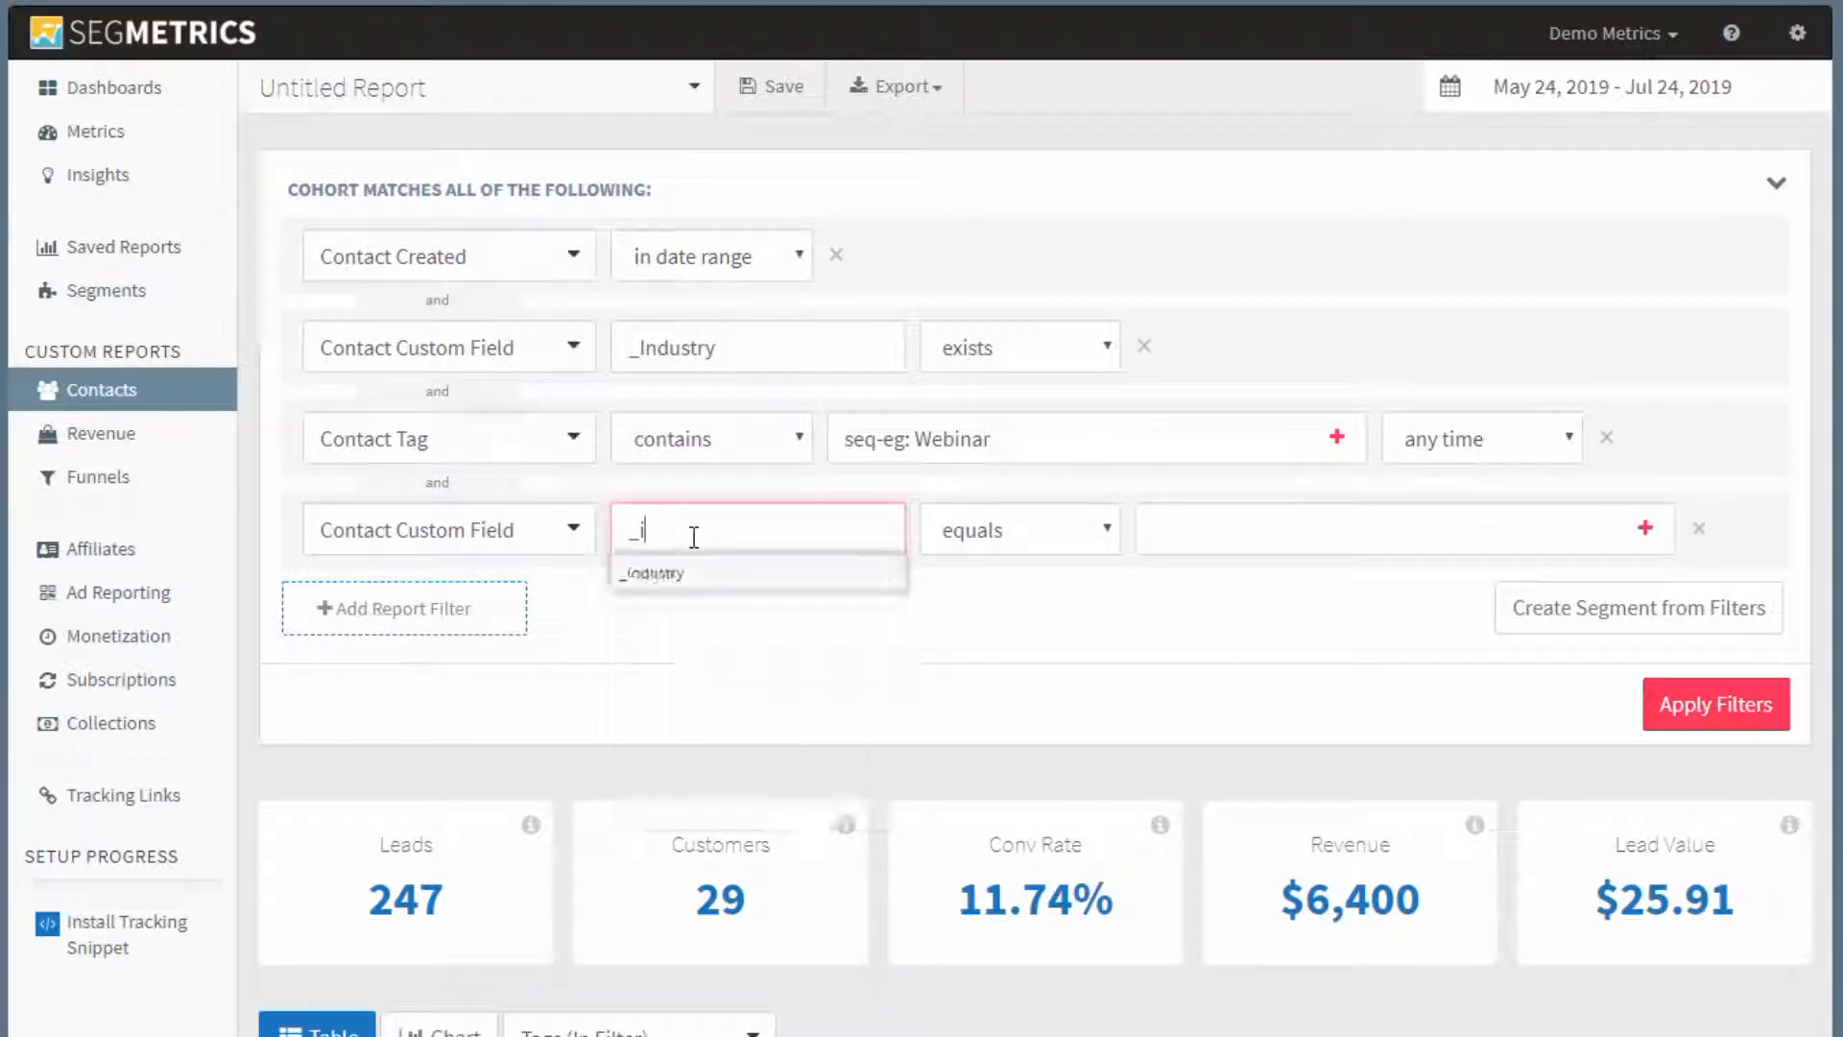
{"action": "left_click", "coordinate": [662, 573]}
{"action": "left_click", "coordinate": [1304, 506]}
{"action": "type", "text": "Ann"}
{"action": "type", "text": "imat"}
{"action": "key", "text": "BackSpace"}
{"action": "key", "text": "BackSpace"}
{"action": "key", "text": "BackSpace"}
{"action": "key", "text": "BackSpace"}
{"action": "key", "text": "BackSpace"}
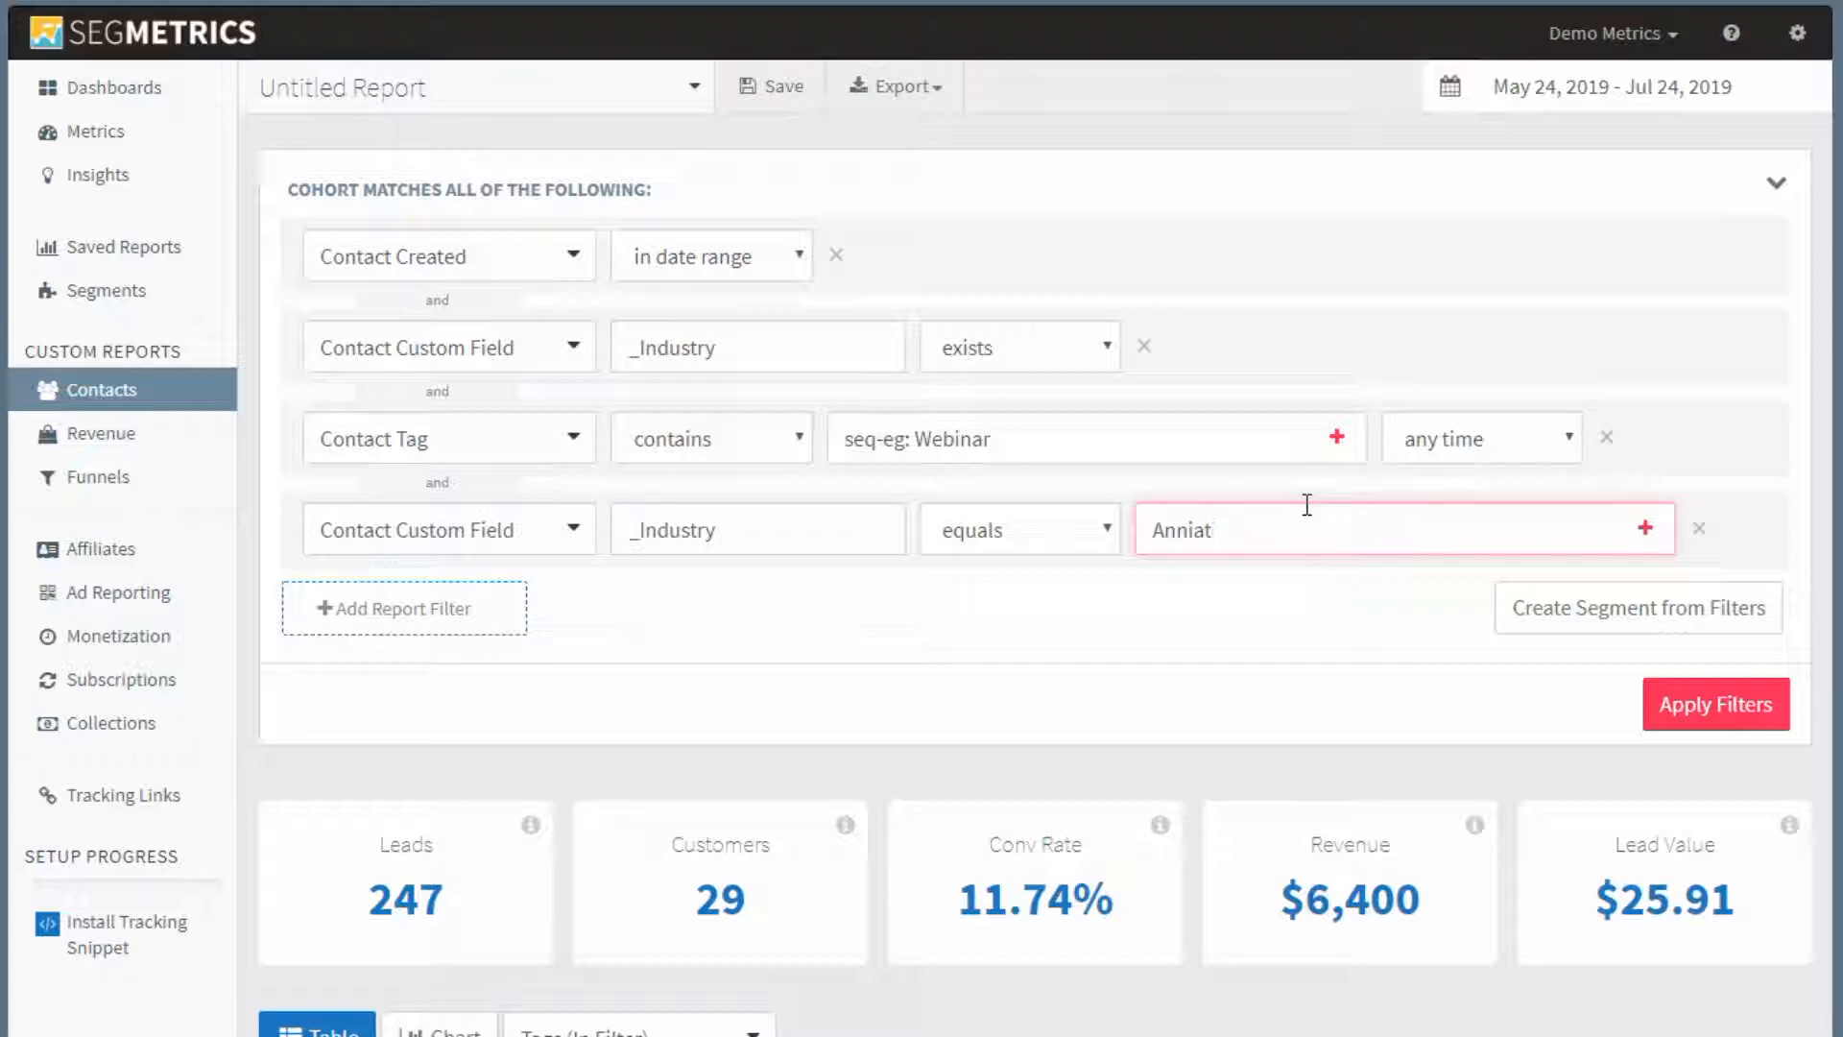
{"action": "type", "text": "imation"}
{"action": "left_click", "coordinate": [1715, 703]}
Review the Animation cohort's total leads and its breakdown by webinar tag.
{"action": "scroll", "coordinate": [954, 618], "scroll_direction": "down", "scroll_amount": 5}
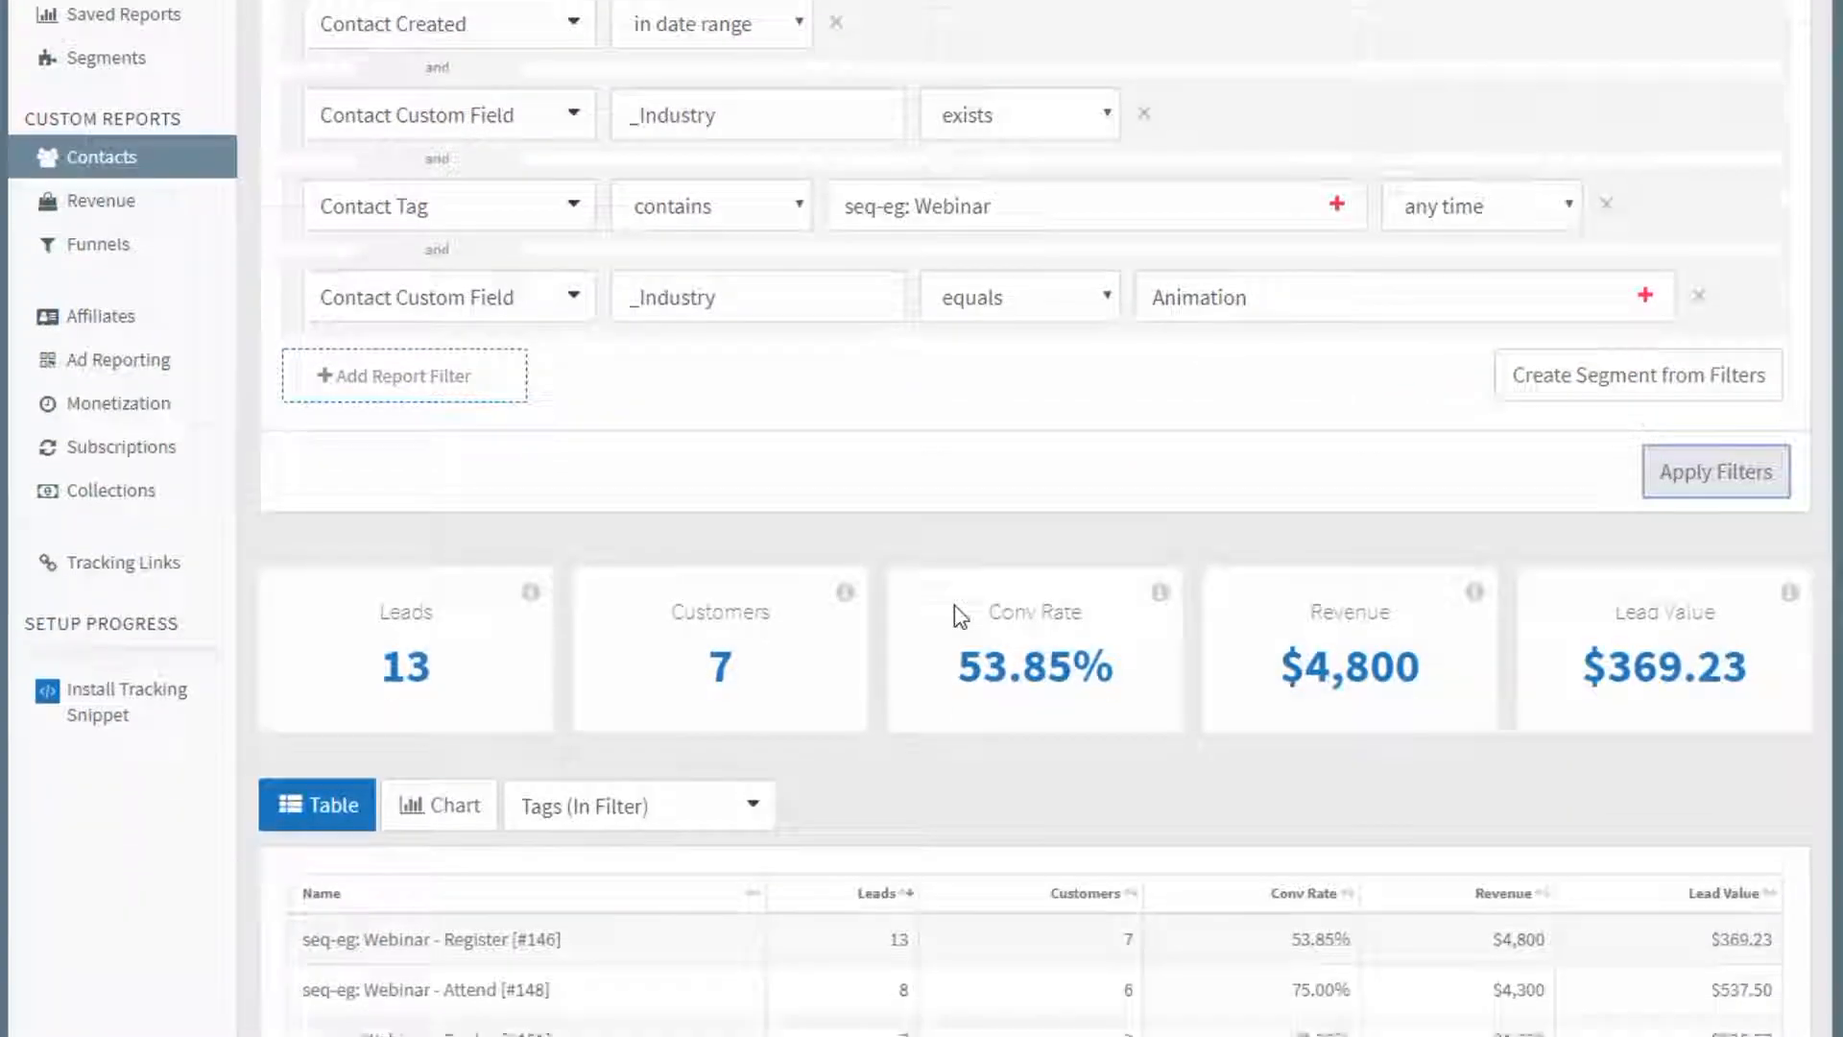
{"action": "left_click_drag", "start_coordinate": [429, 392], "coordinate": [364, 346]}
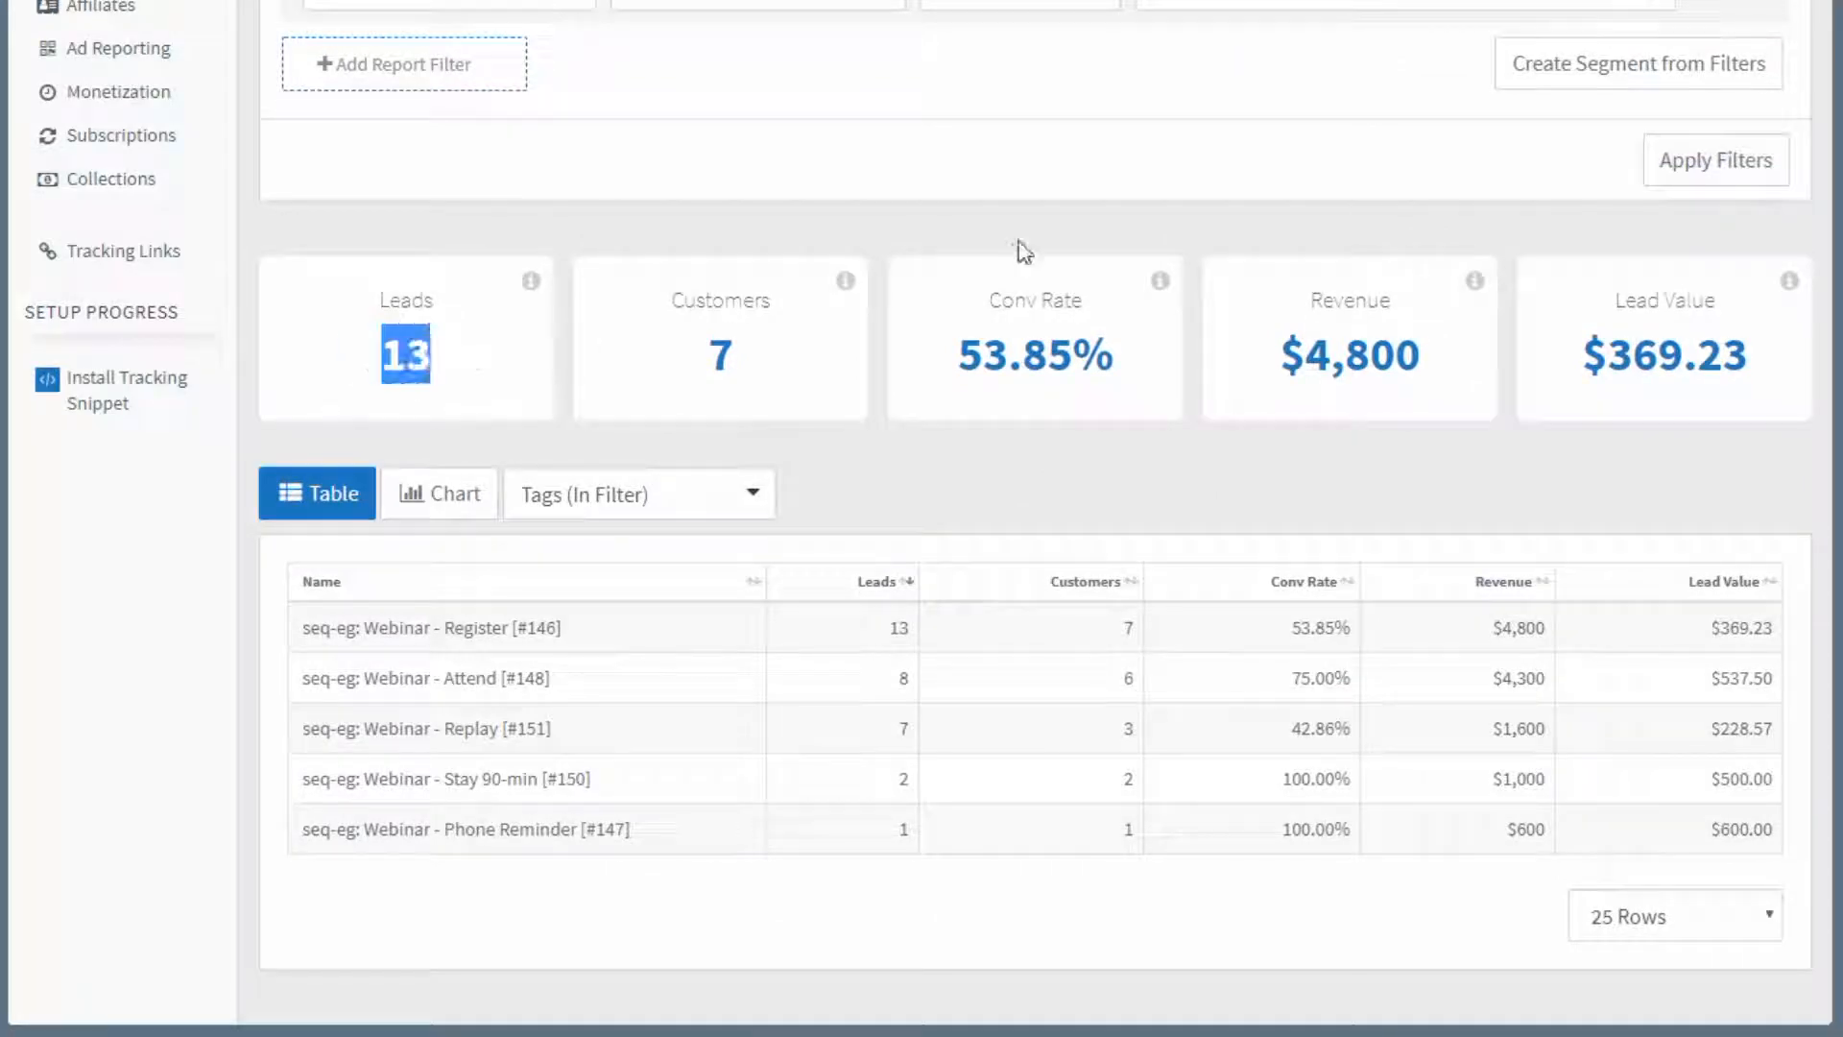
{"action": "scroll", "coordinate": [1024, 251], "scroll_direction": "up", "scroll_amount": 3}
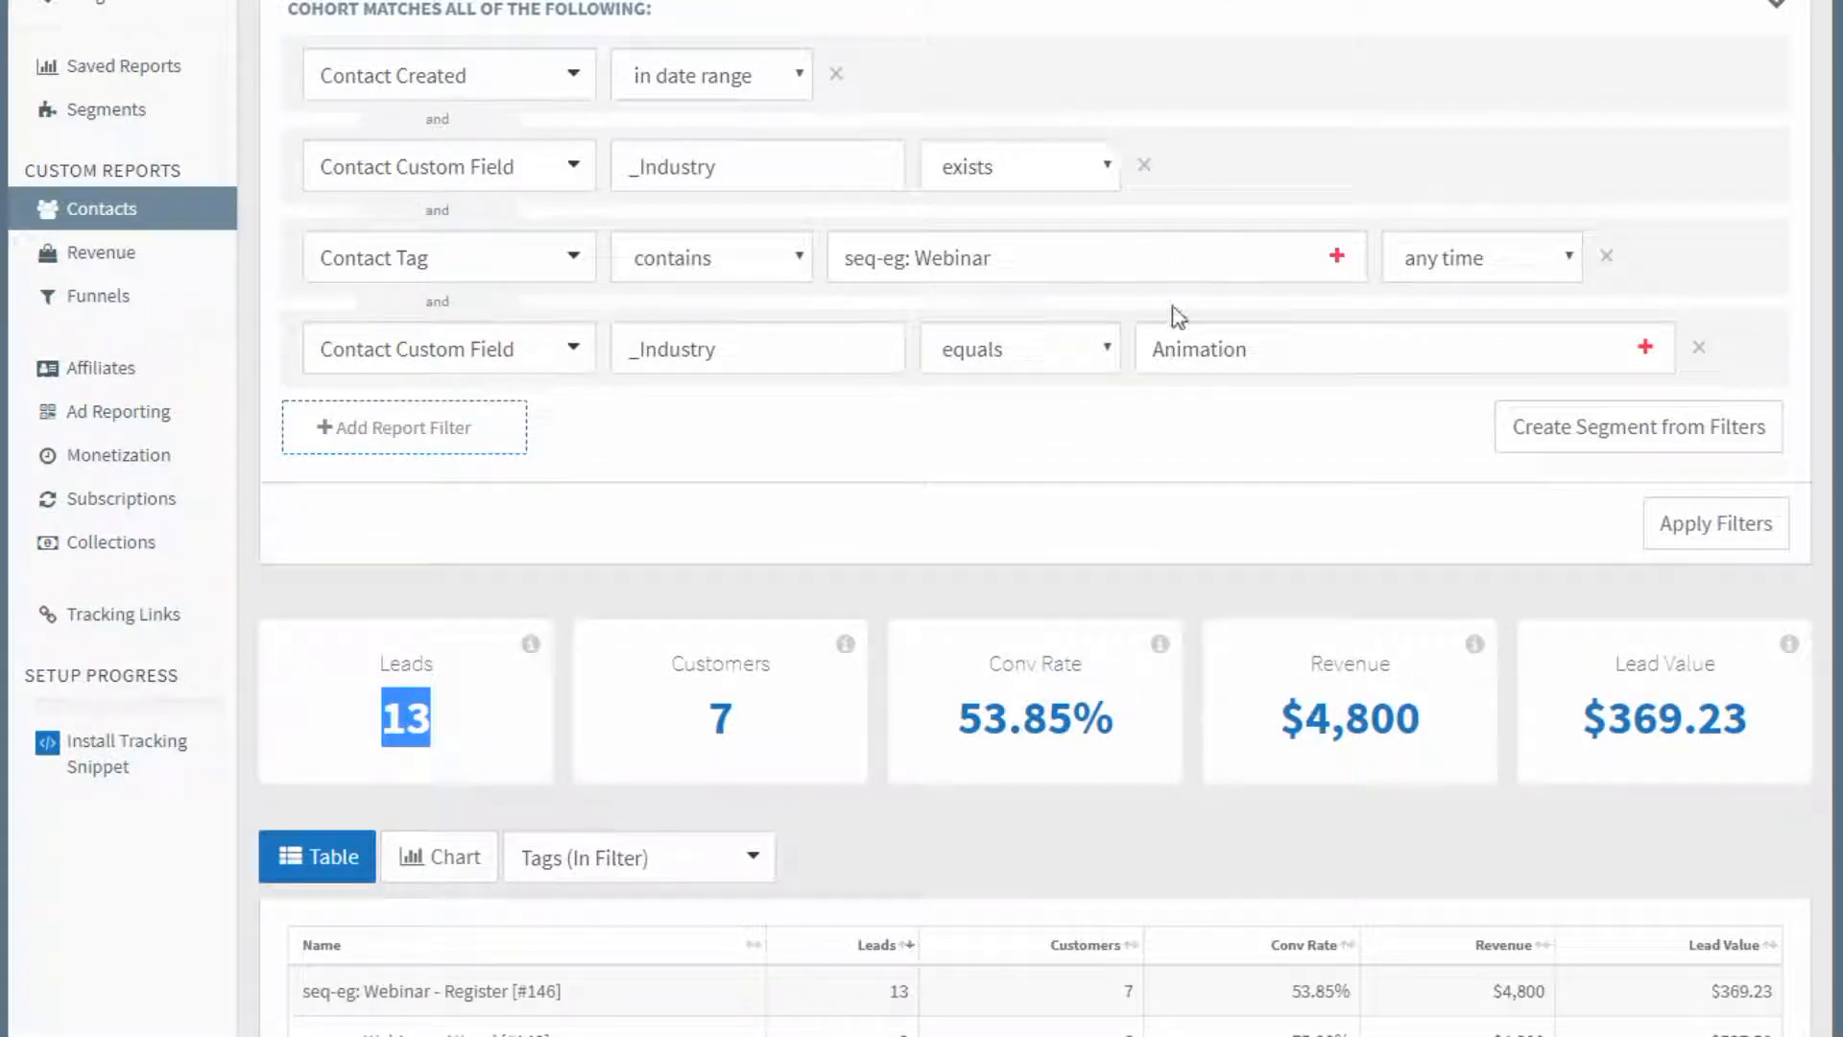
{"action": "scroll", "coordinate": [687, 607], "scroll_direction": "down", "scroll_amount": 3}
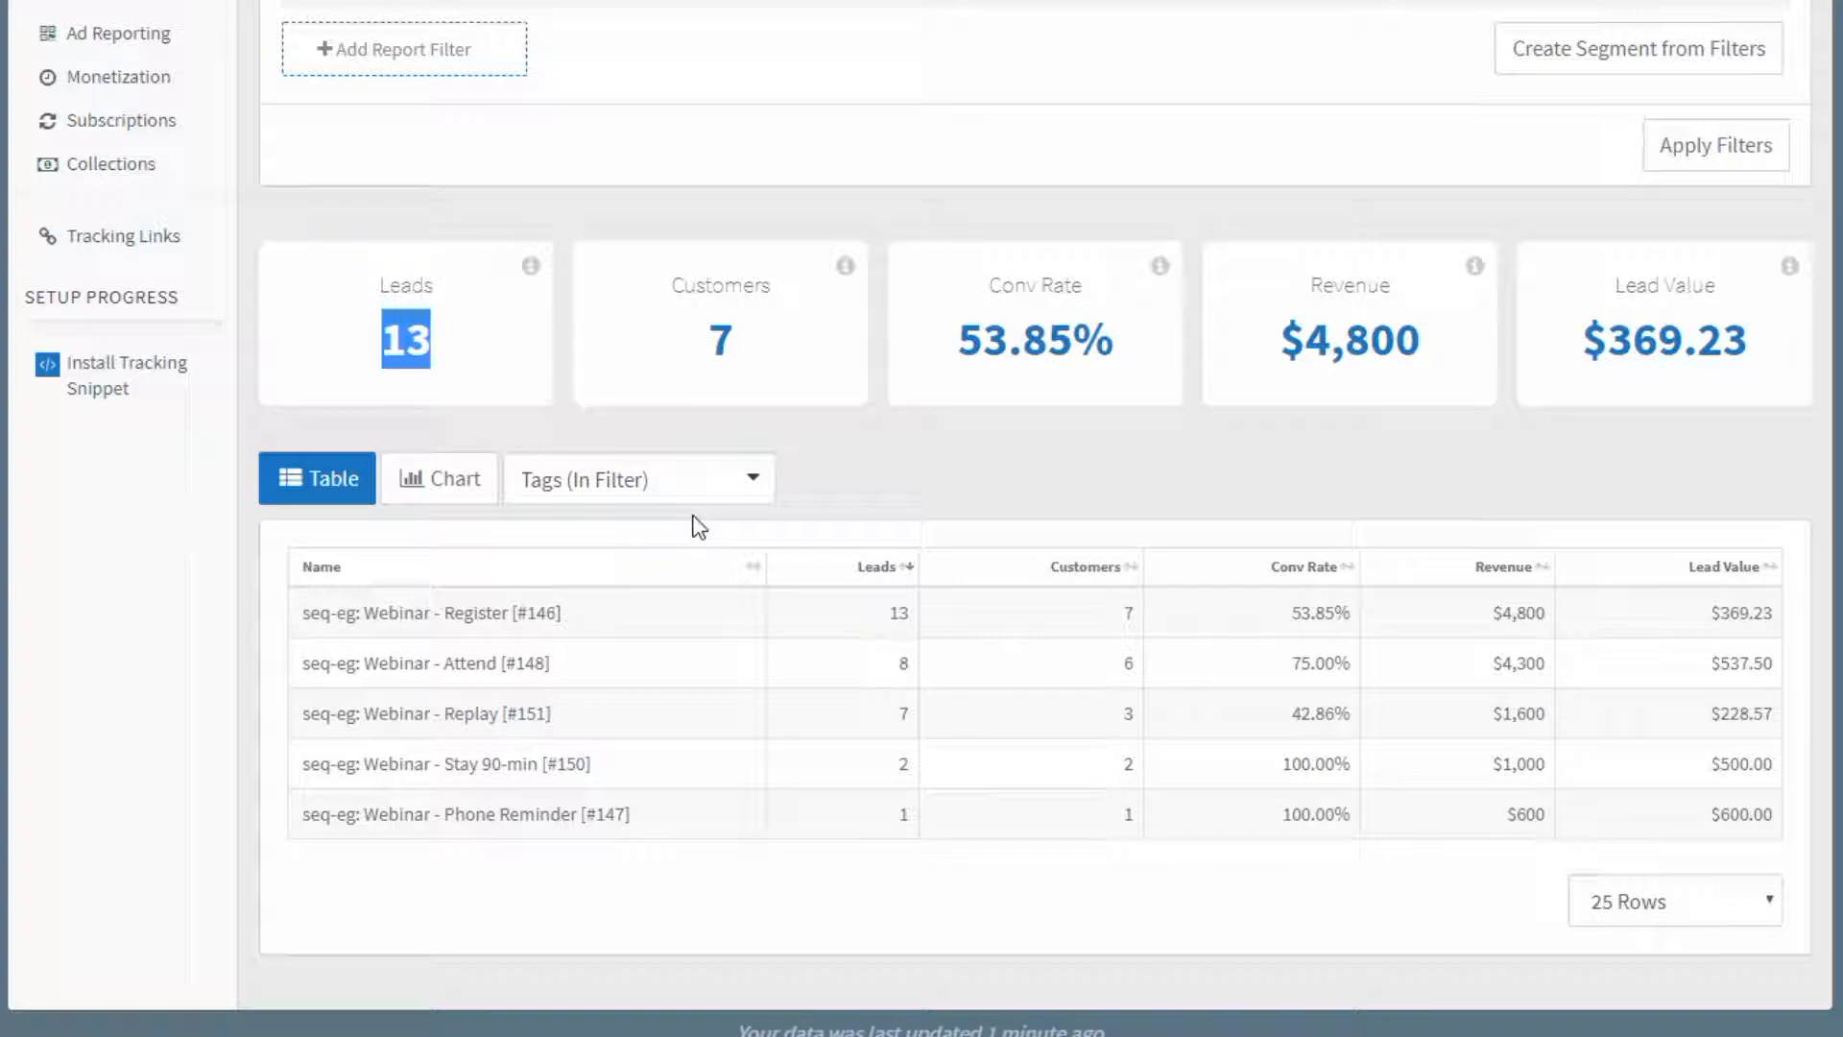